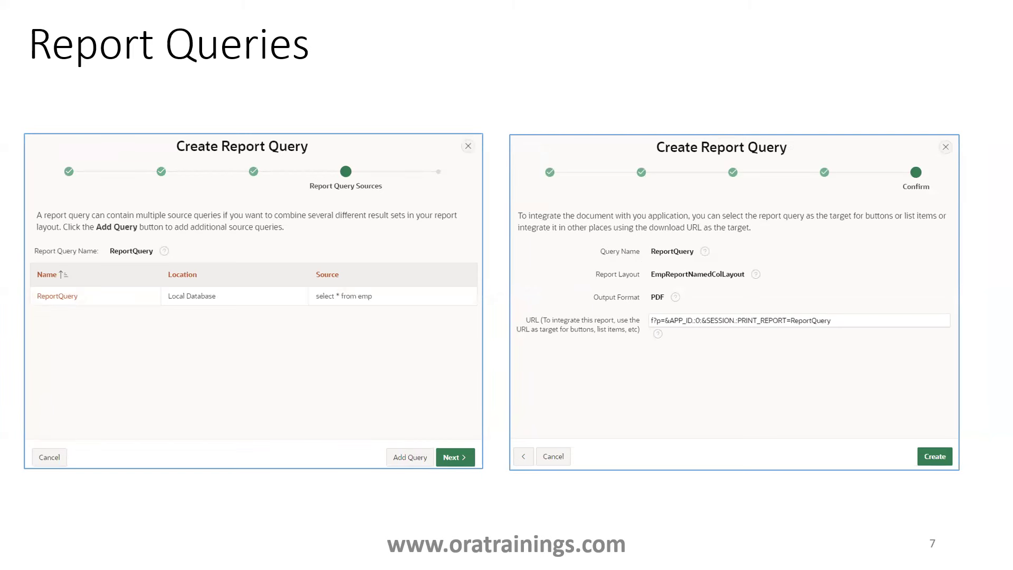
- View the remaining slides on the print report button and the final solution, and end the slide show
{"action": "key", "text": "Right"}
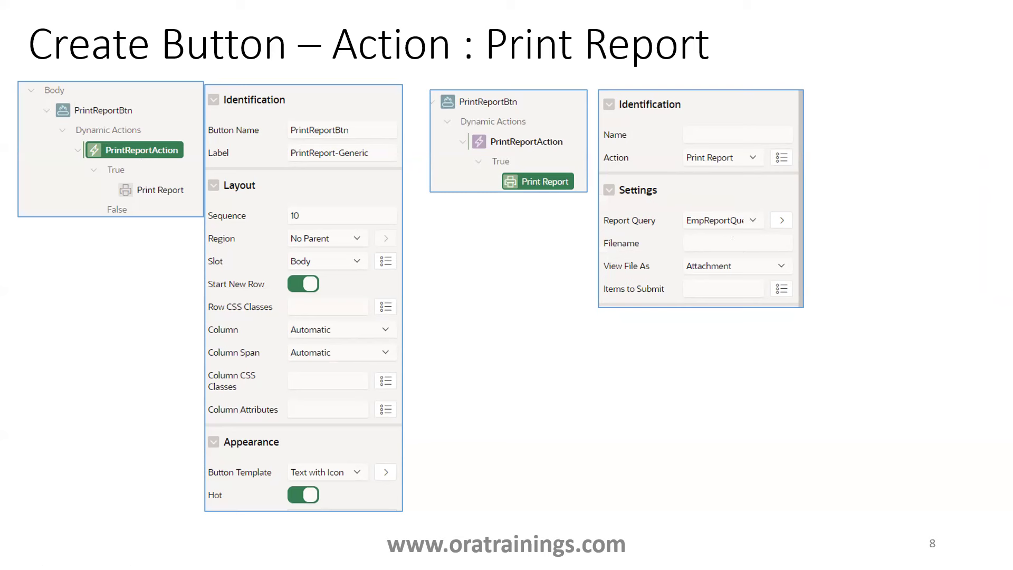
{"action": "key", "text": "Right"}
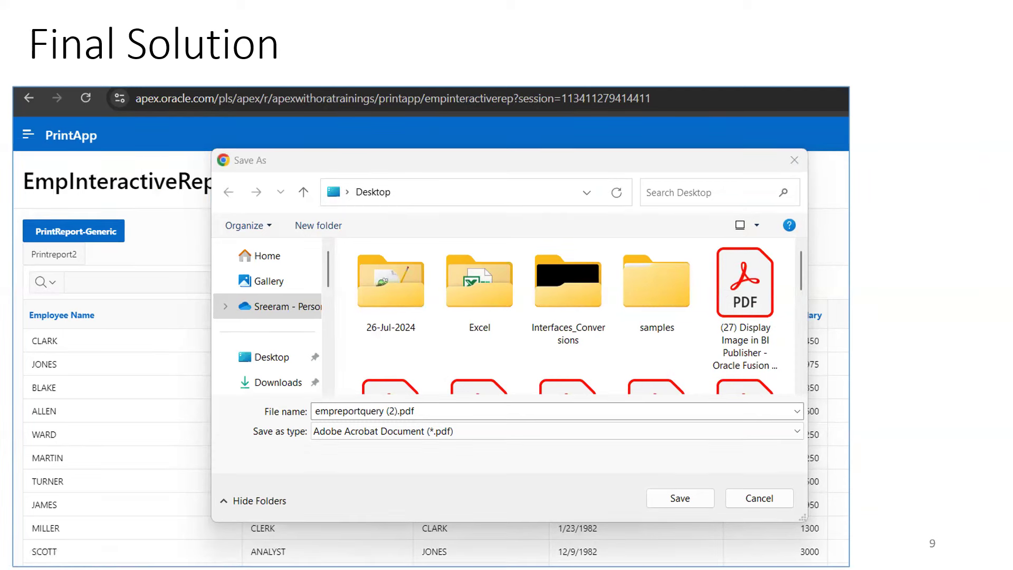
{"action": "key", "text": "Escape"}
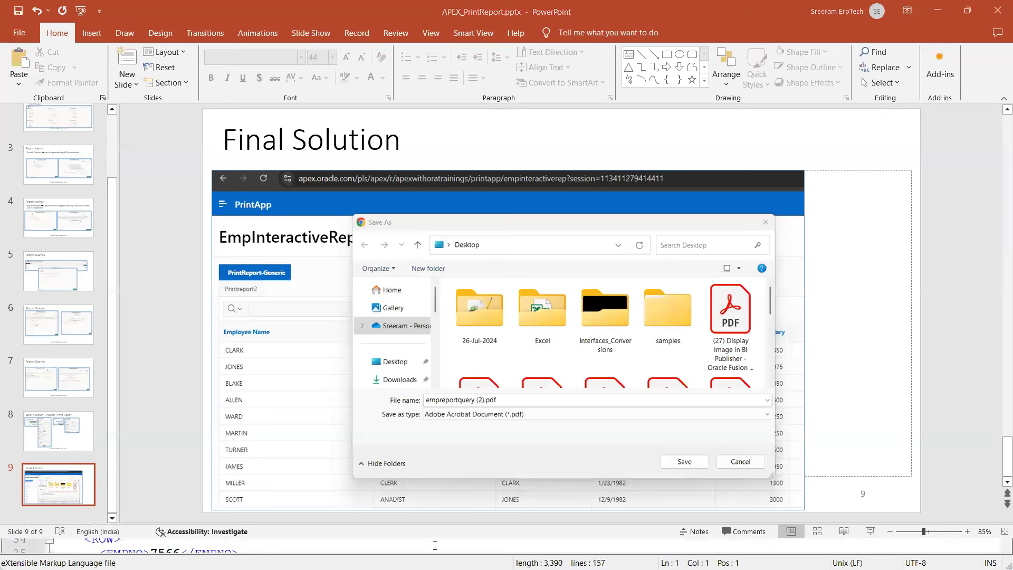
- Switch from the presentation to the PrintApp application home in the APEX App Builder browser window
{"action": "key", "text": "alt+Tab"}
{"action": "key", "text": "alt+Tab"}
{"action": "key", "text": "alt+Tab"}
{"action": "key", "text": "alt+Tab"}
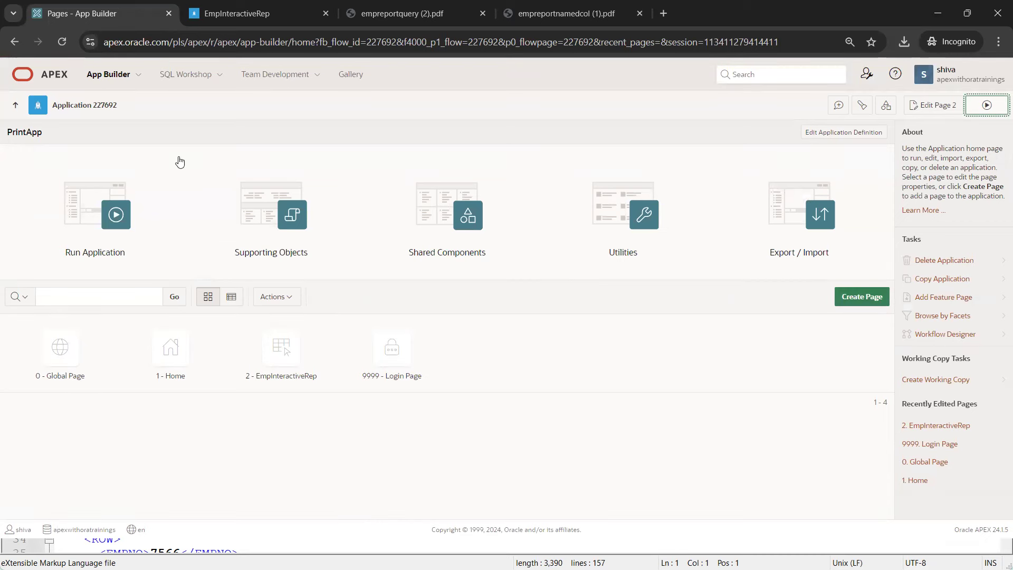
- Start a new Interactive Report page in PrintApp and name it EmpInteractiveReportDemo
{"action": "left_click", "coordinate": [850, 298]}
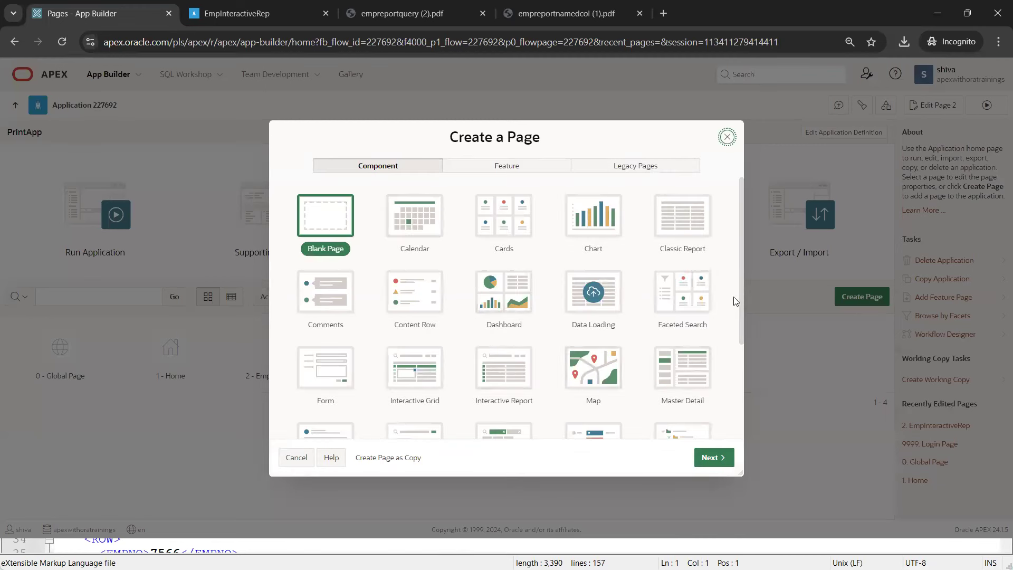
{"action": "left_click_drag", "start_coordinate": [741, 314], "coordinate": [740, 363]}
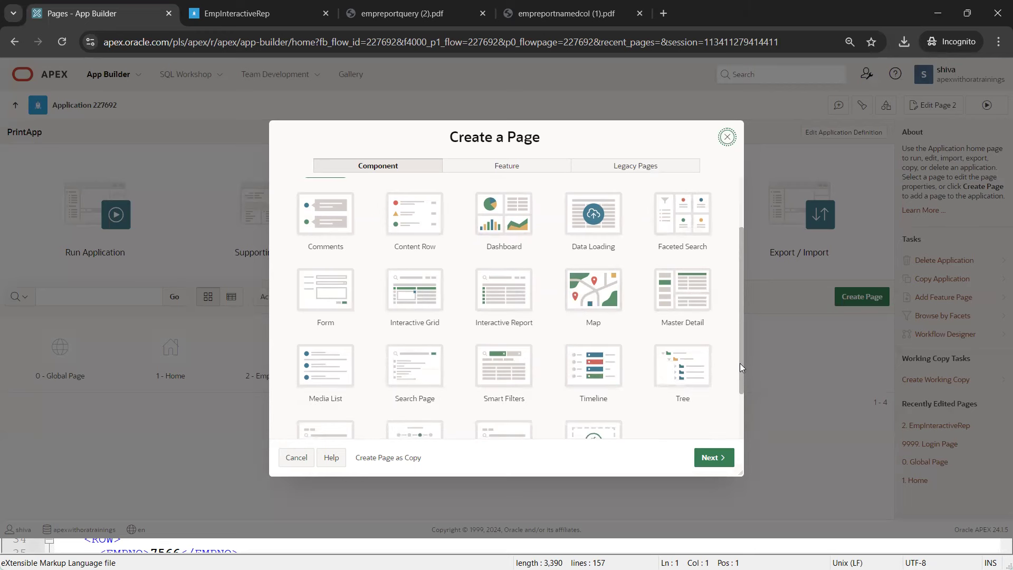
{"action": "left_click_drag", "start_coordinate": [740, 363], "coordinate": [737, 306]}
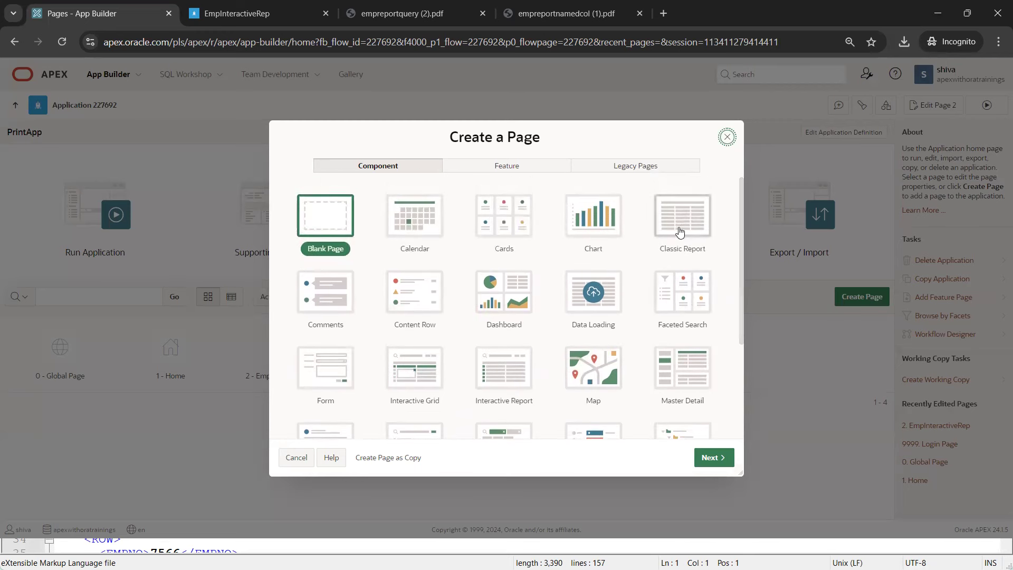
{"action": "left_click", "coordinate": [521, 400]}
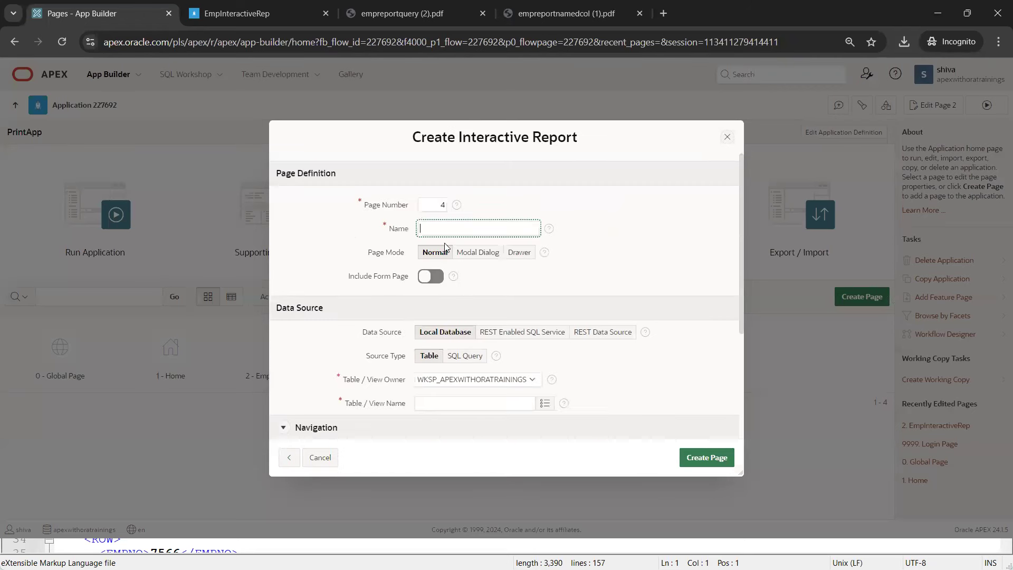
{"action": "left_click", "coordinate": [443, 229]}
{"action": "type", "text": "EmpInteractiveReportDemo"}
- Use the SQL query "select * from emp" as the report's data source and create the page
{"action": "left_click", "coordinate": [514, 405]}
{"action": "left_click", "coordinate": [469, 357]}
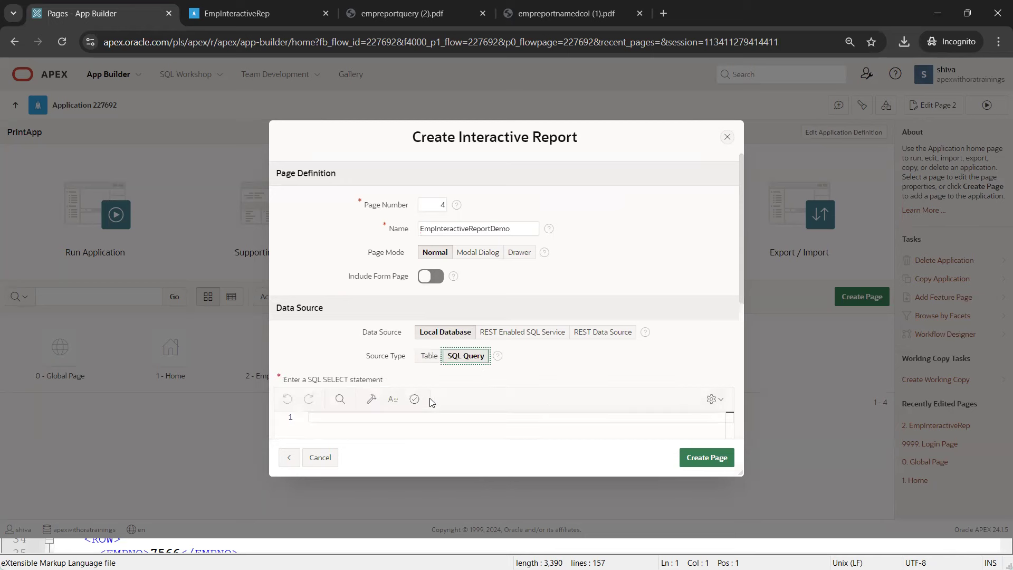
{"action": "left_click", "coordinate": [409, 418]}
{"action": "type", "text": "select * from emp"}
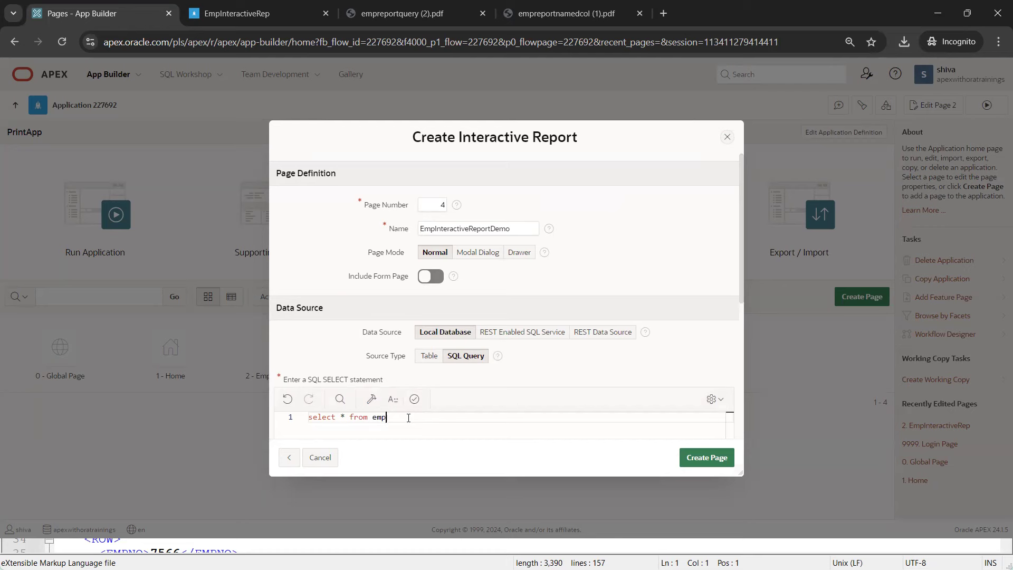
{"action": "left_click", "coordinate": [706, 458]}
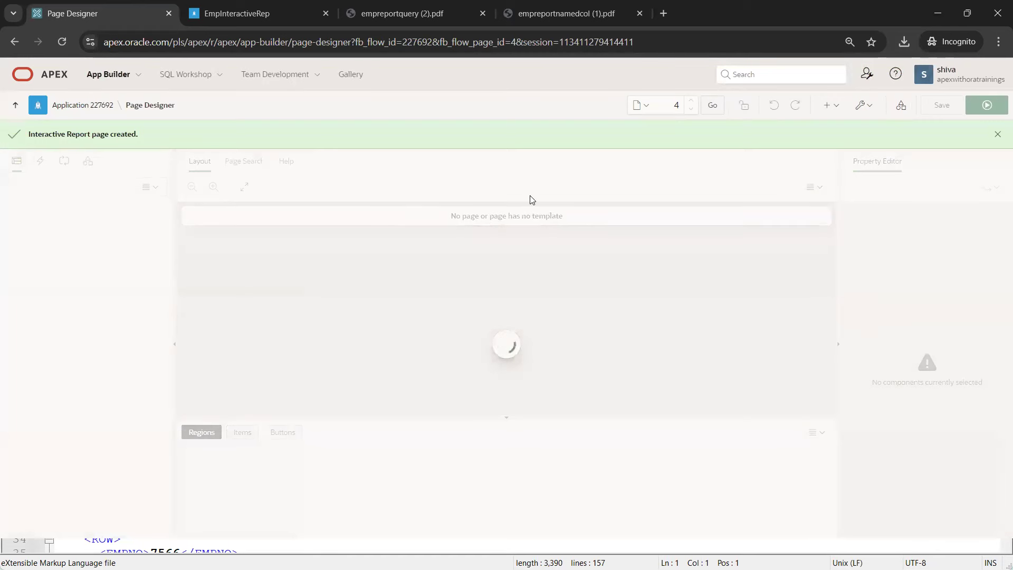
- Close the EmpInteractiveRep tab and the two PDF tabs, keeping only the Page Designer open
{"action": "left_click", "coordinate": [327, 13]}
{"action": "left_click", "coordinate": [331, 14]}
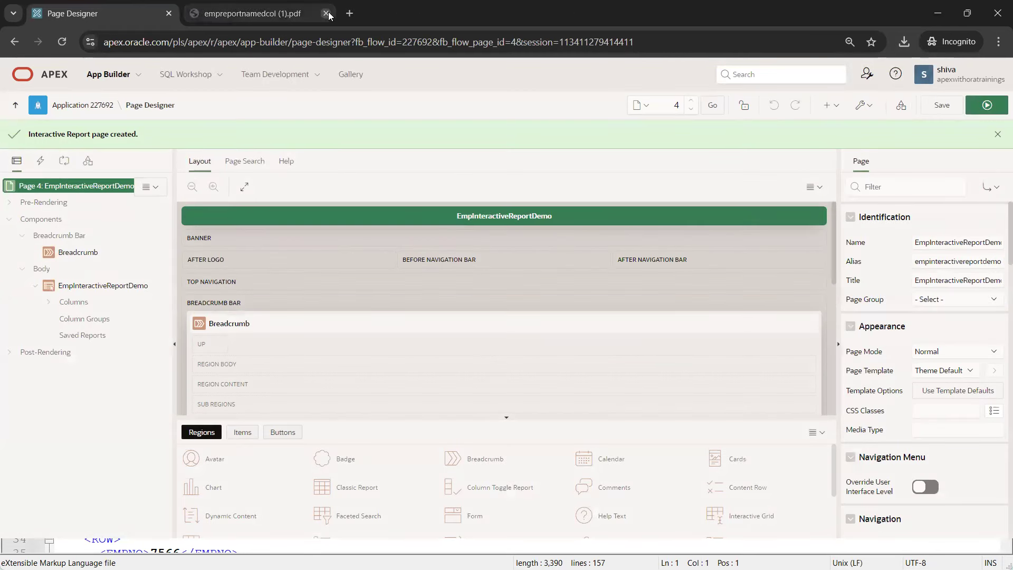
{"action": "left_click", "coordinate": [332, 14]}
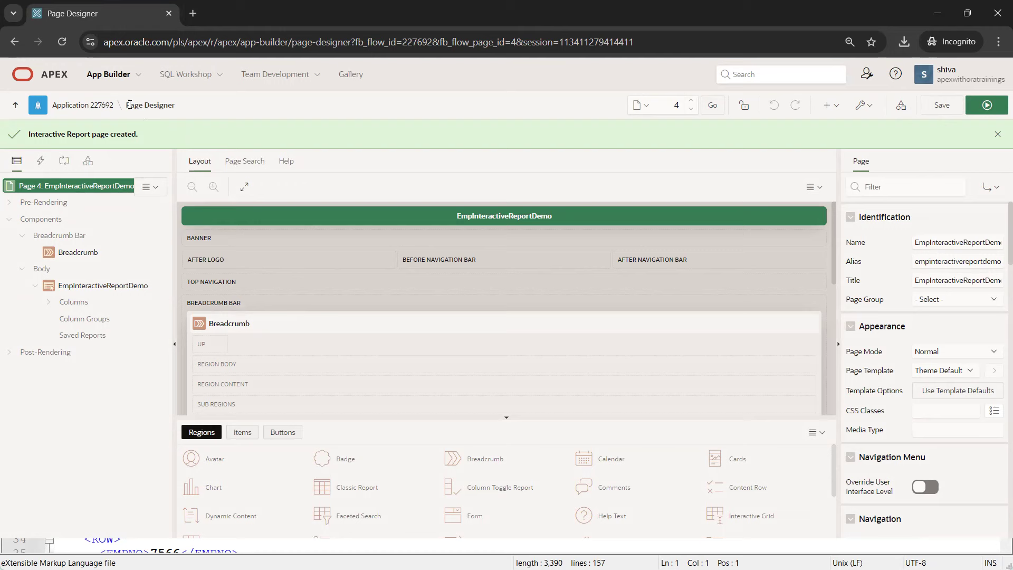
- Create a Generic Columns report layout named ReportLayoutGenericDemo in the application's shared components, with the default layout source
{"action": "left_click", "coordinate": [69, 107]}
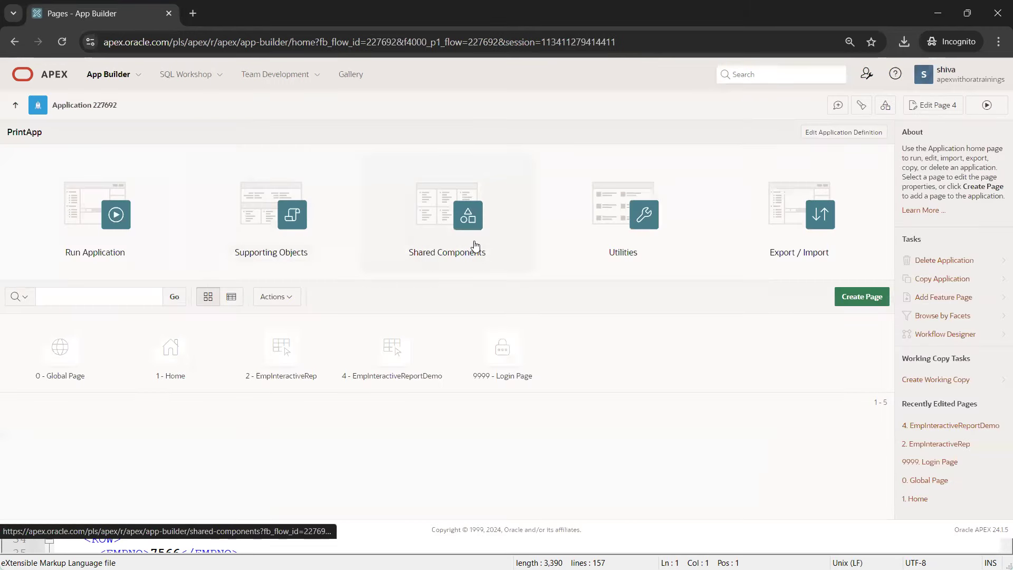
{"action": "left_click", "coordinate": [471, 242]}
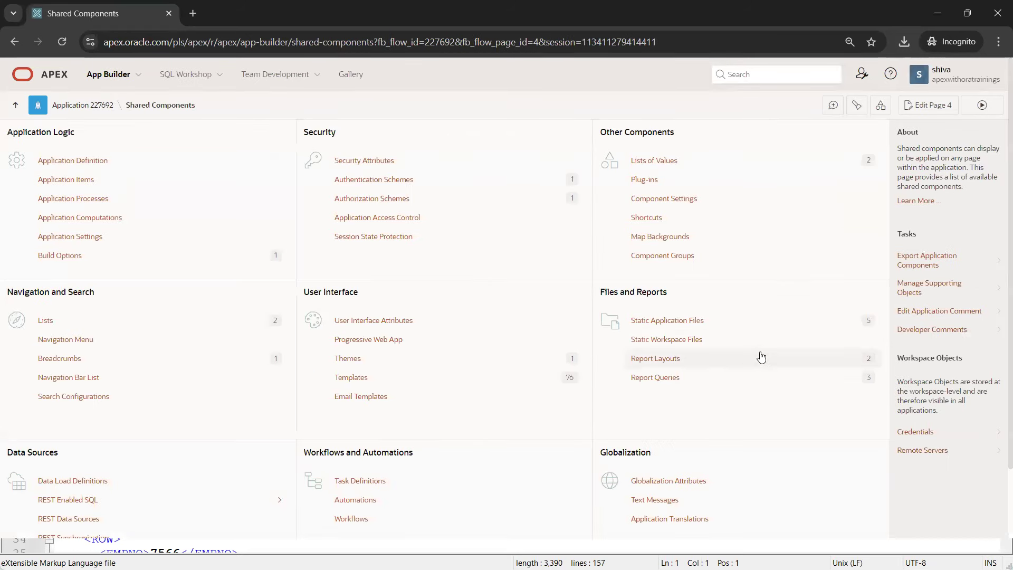
{"action": "left_click", "coordinate": [676, 366]}
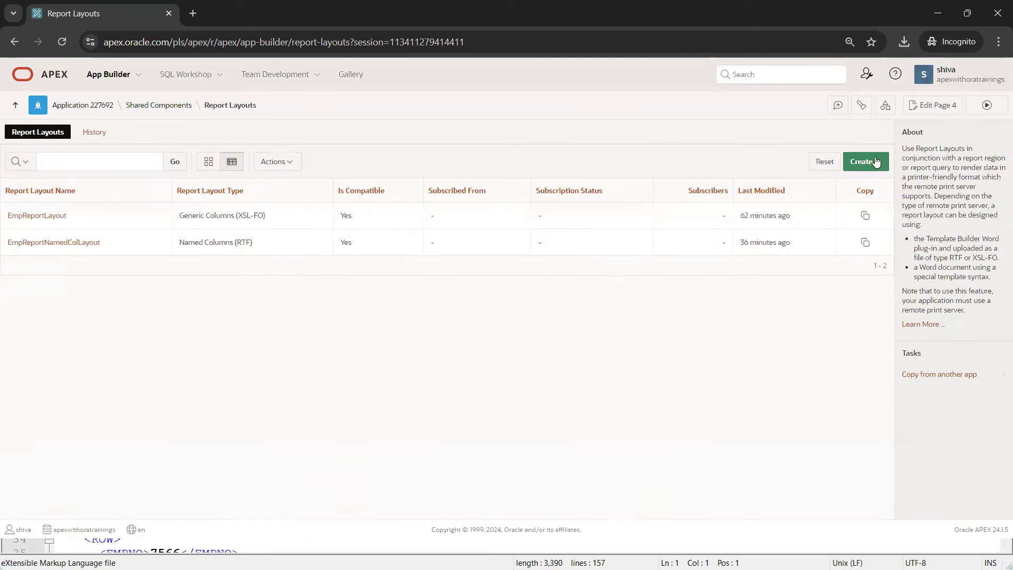
{"action": "left_click", "coordinate": [876, 161]}
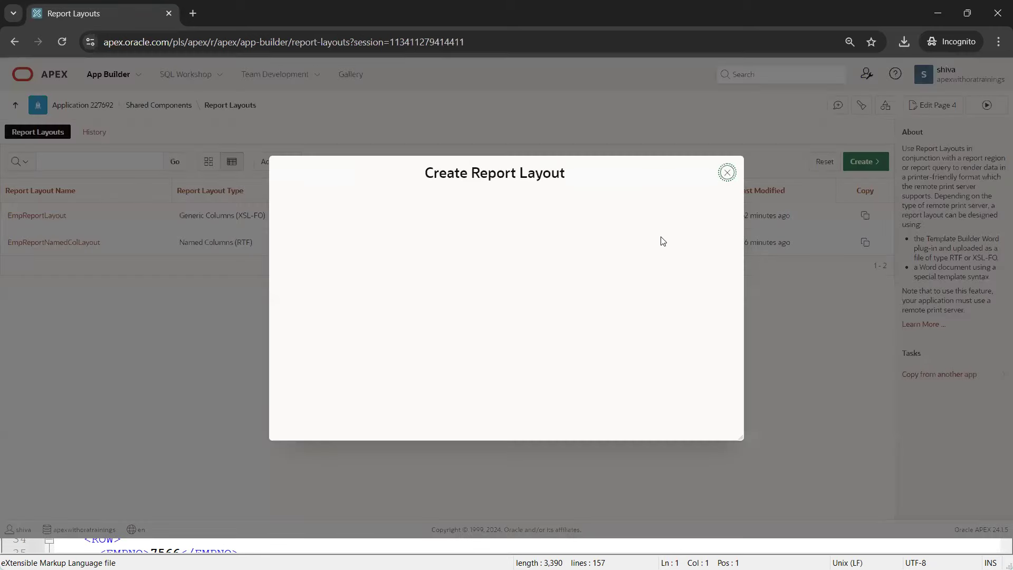
{"action": "type", "text": "Rep"}
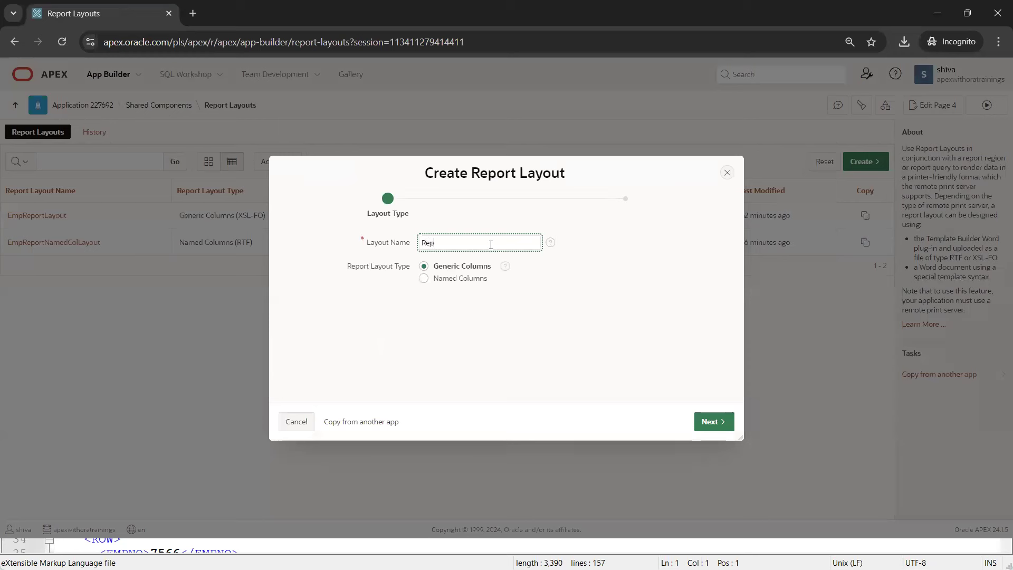
{"action": "type", "text": "ortLayoutGe"}
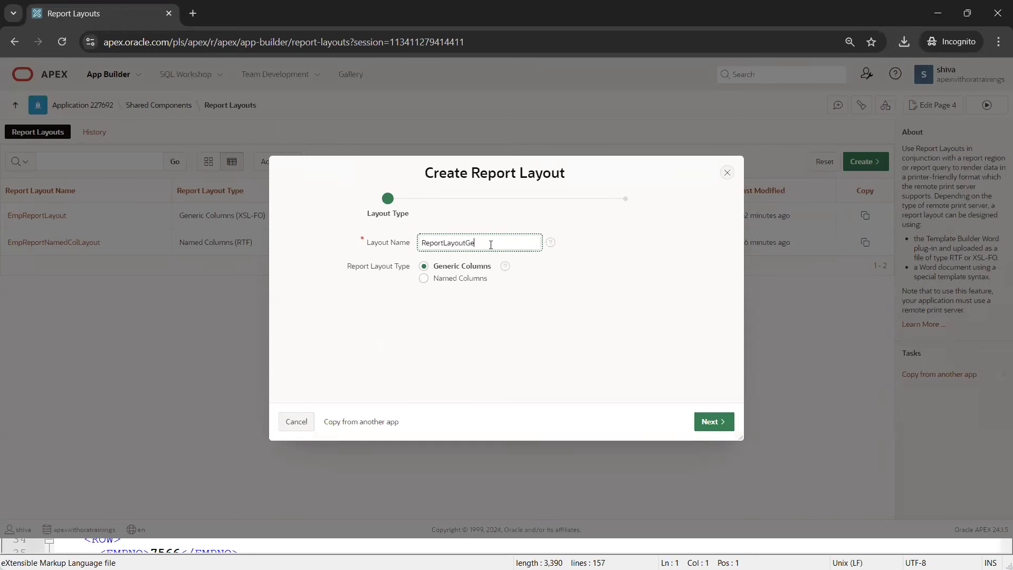
{"action": "type", "text": "nericDemo"}
{"action": "left_click", "coordinate": [709, 429]}
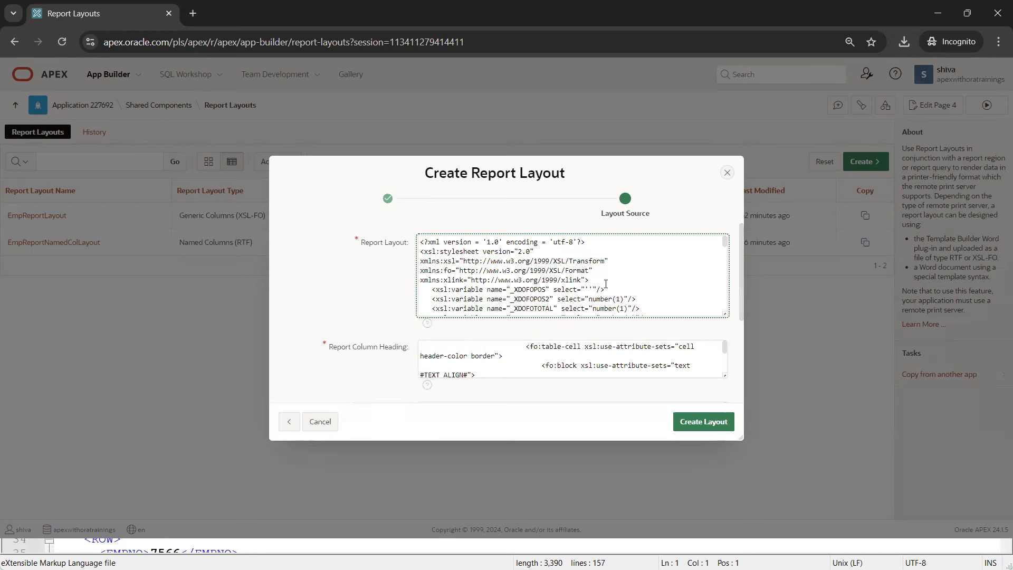
{"action": "left_click", "coordinate": [699, 422]}
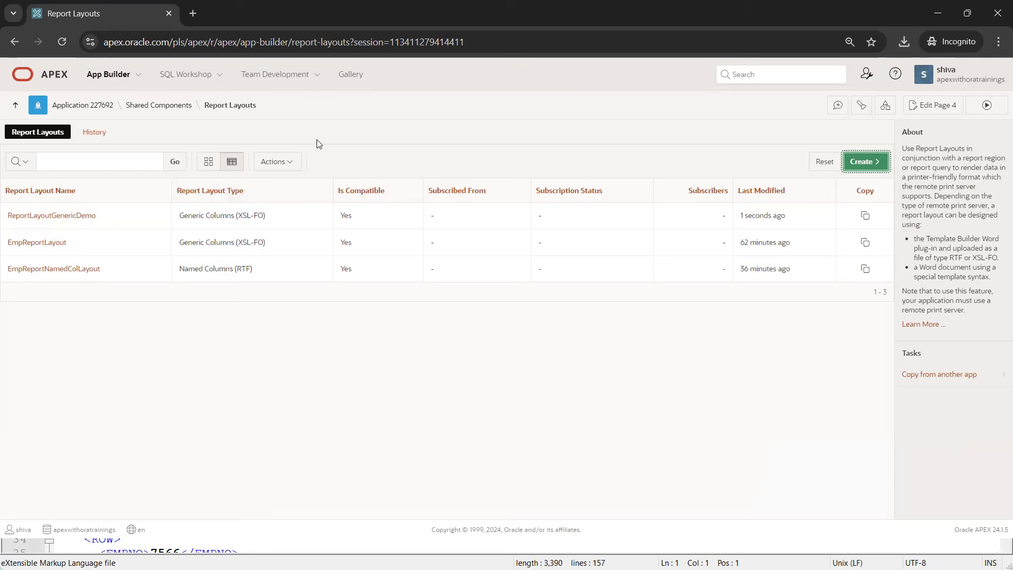
- Start a new report query in the shared components, named ReportQueryGenericDemo, with ReportLayoutGenericDemo as its report layout
{"action": "left_click", "coordinate": [168, 111]}
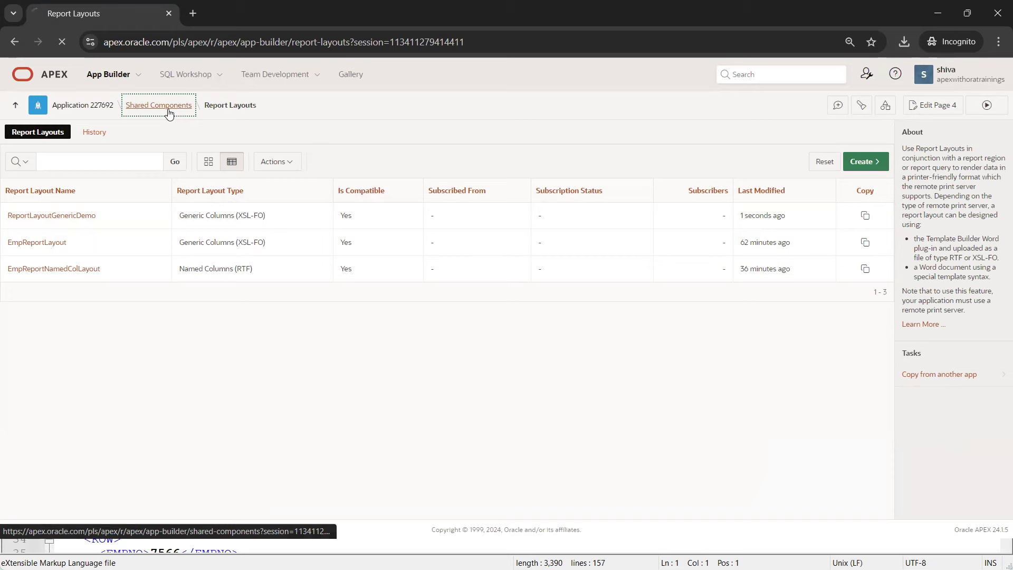
{"action": "left_click", "coordinate": [668, 384]}
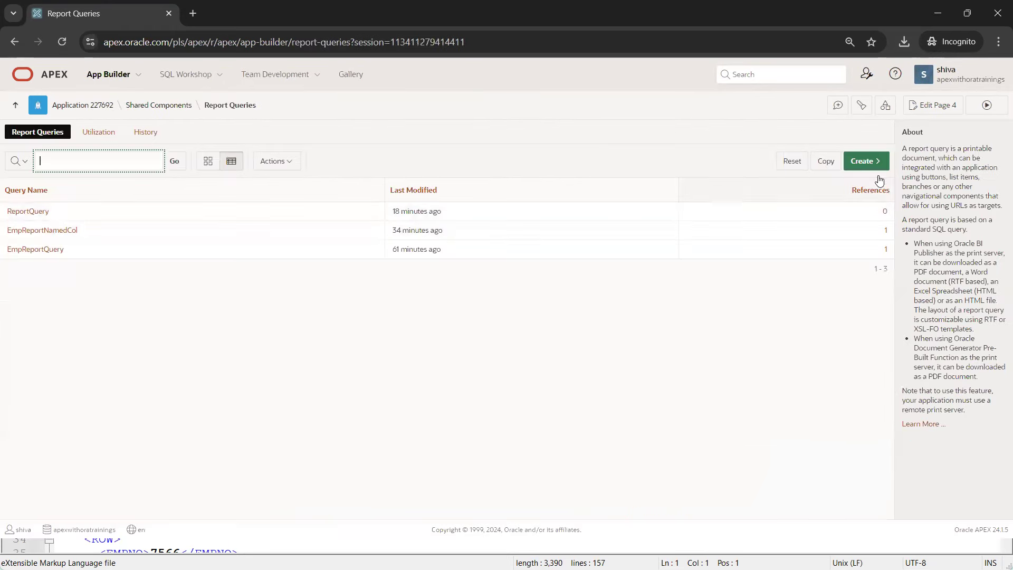
{"action": "left_click", "coordinate": [867, 163]}
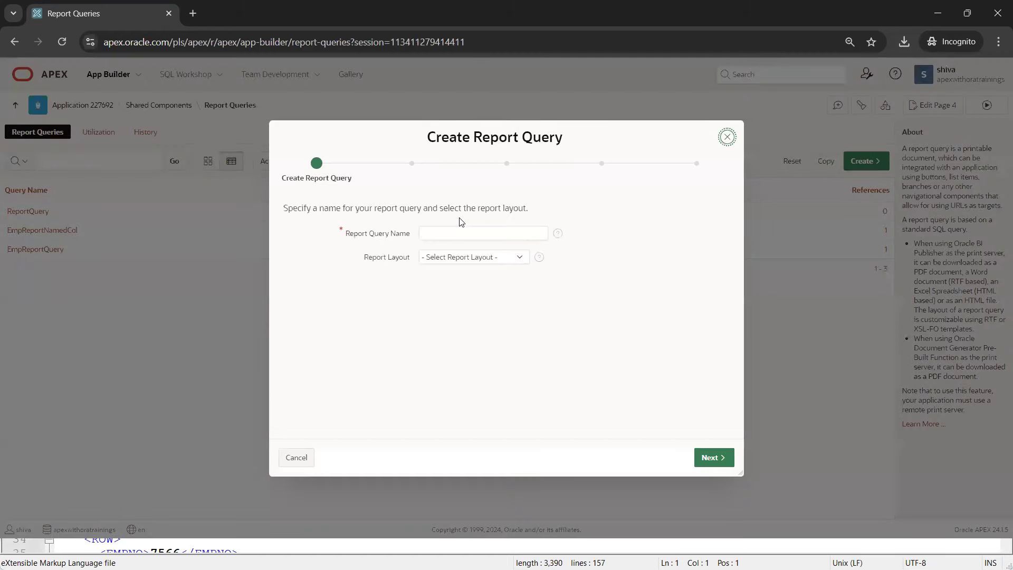
{"action": "type", "text": "Report"}
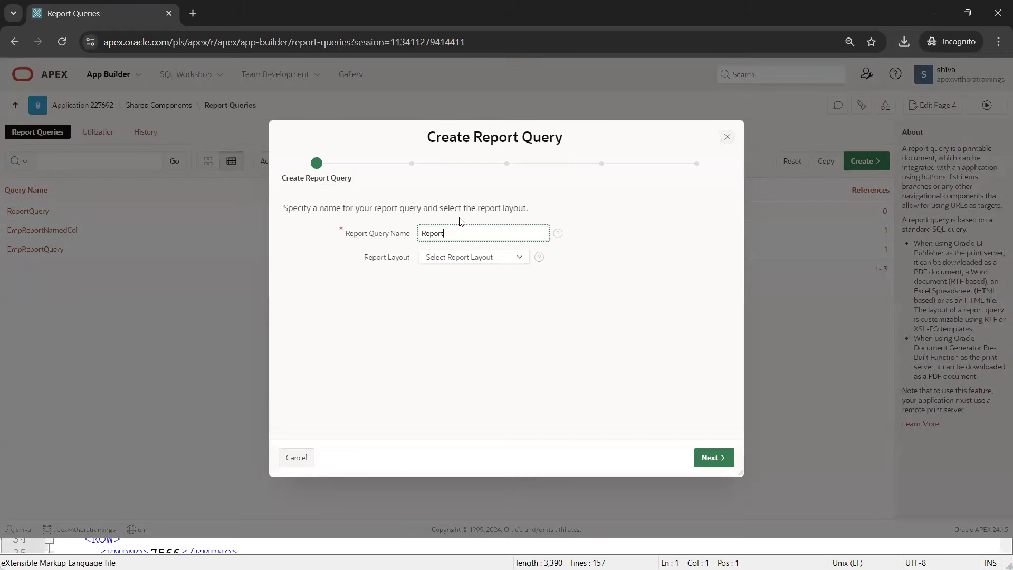
{"action": "type", "text": "QueryGenericDemo"}
{"action": "key", "text": "Tab"}
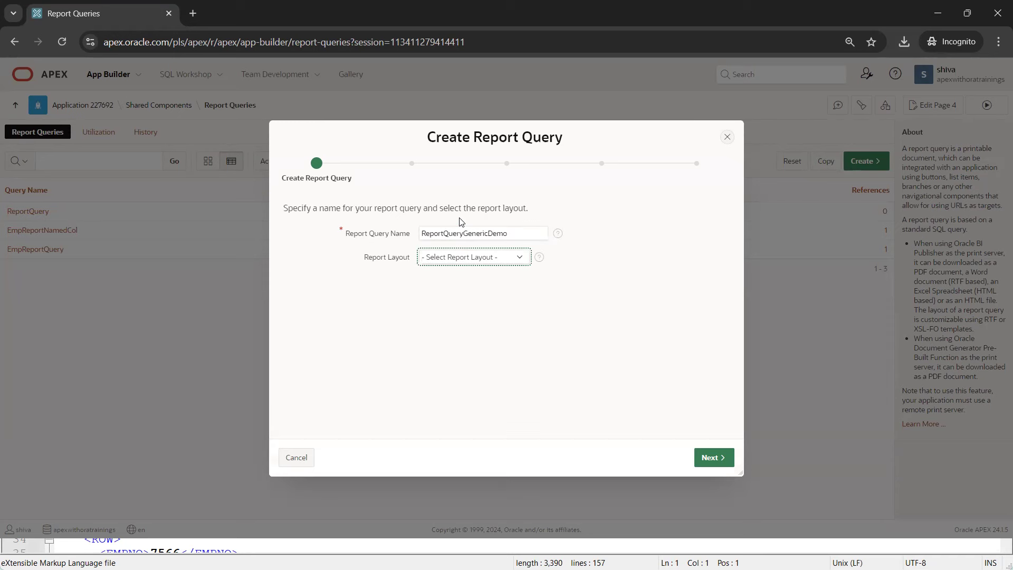
{"action": "left_click", "coordinate": [462, 257]}
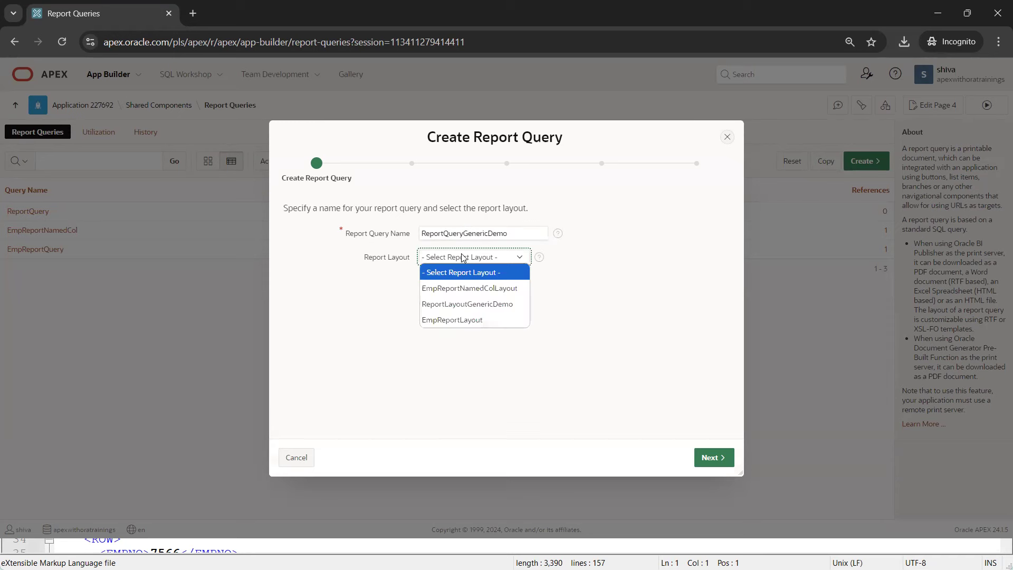
{"action": "left_click", "coordinate": [486, 305]}
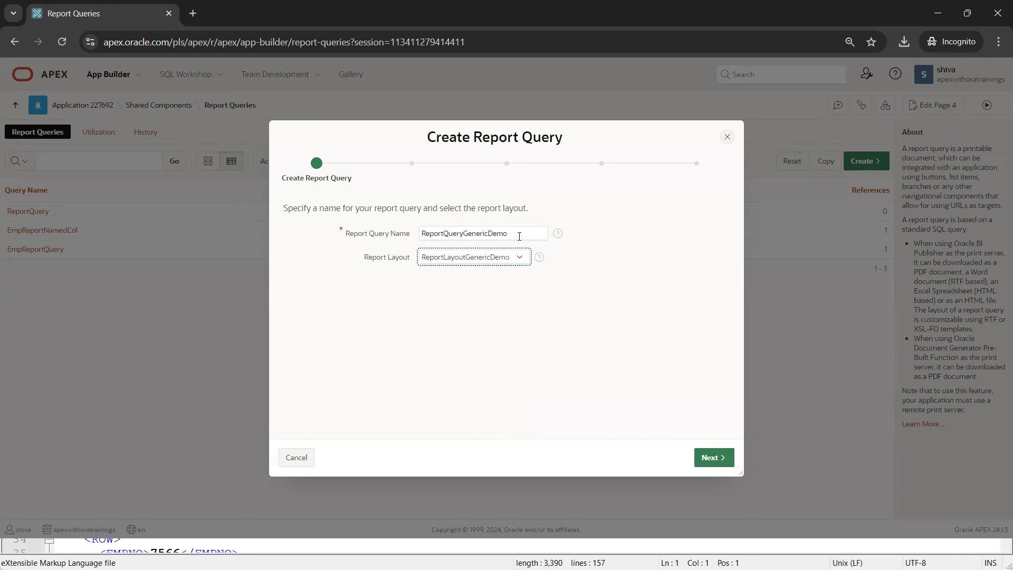
{"action": "left_click_drag", "start_coordinate": [519, 237], "coordinate": [415, 231]}
{"action": "left_click", "coordinate": [710, 466]}
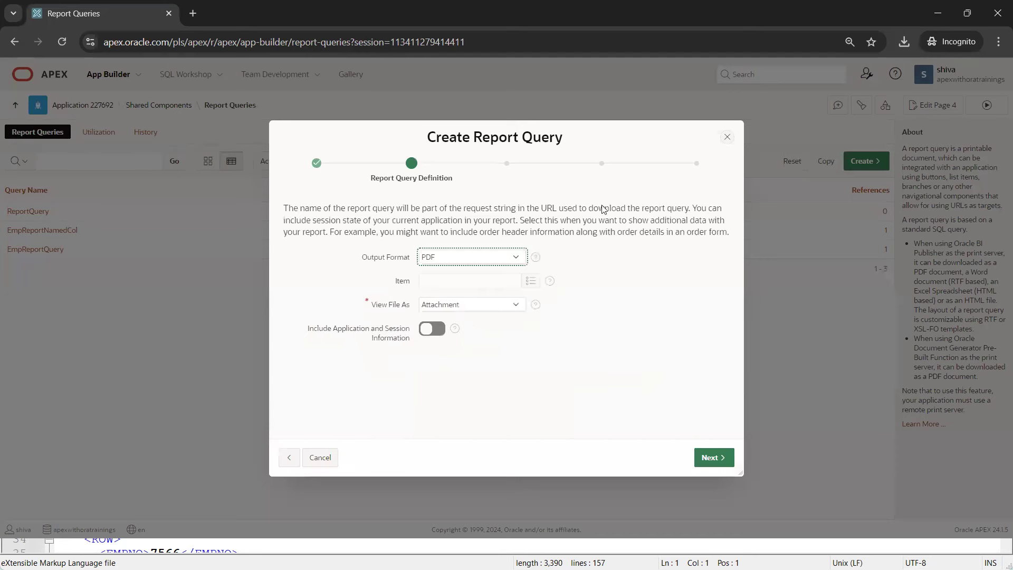
- Review the output format choices, keep PDF, and continue to the report query source
{"action": "left_click", "coordinate": [462, 257]}
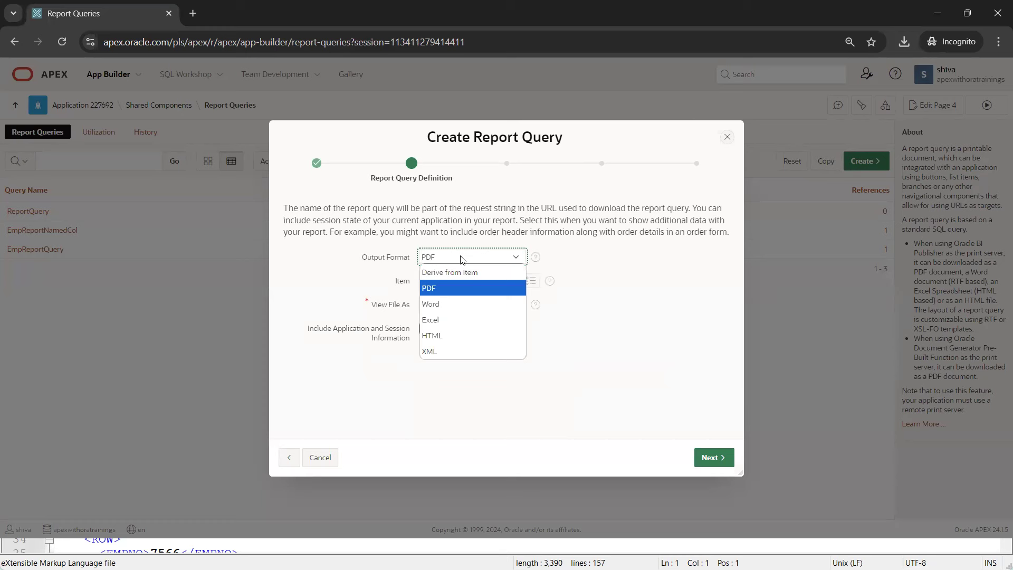
{"action": "left_click", "coordinate": [461, 259]}
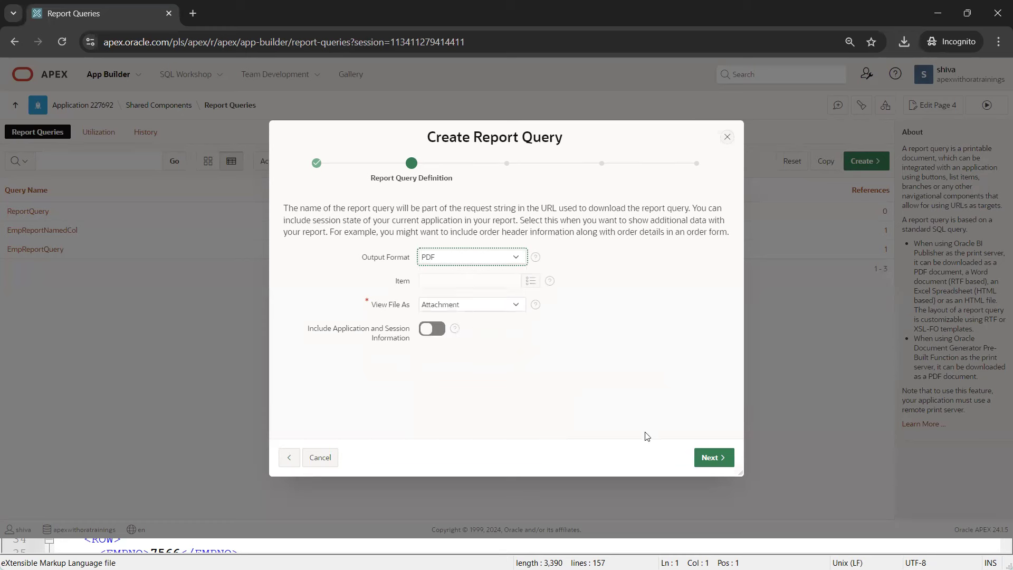
{"action": "left_click", "coordinate": [715, 459]}
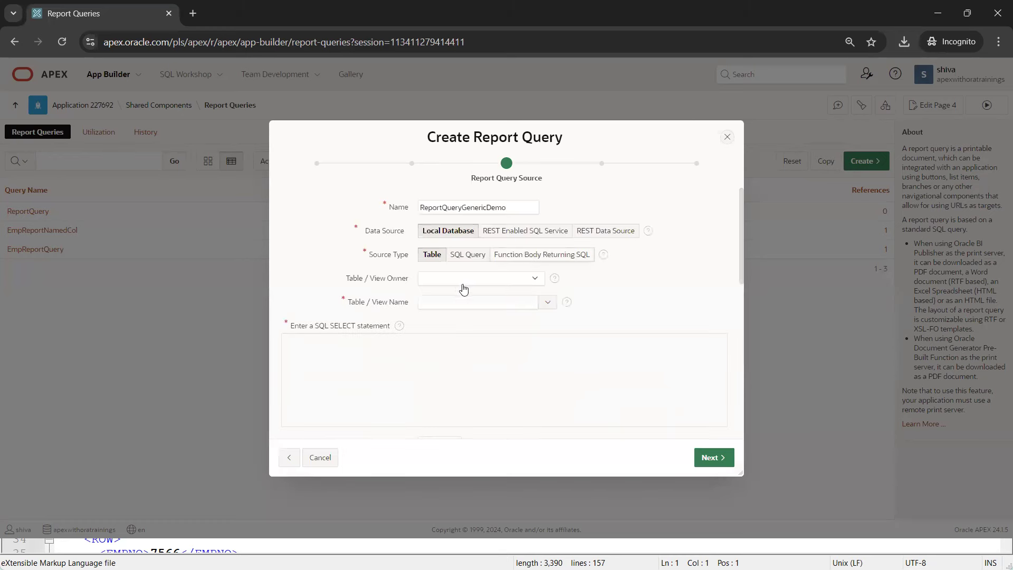
- Use the SQL query "select * from emp" on the local database as the source and finish creating the report query
{"action": "left_click", "coordinate": [465, 278]}
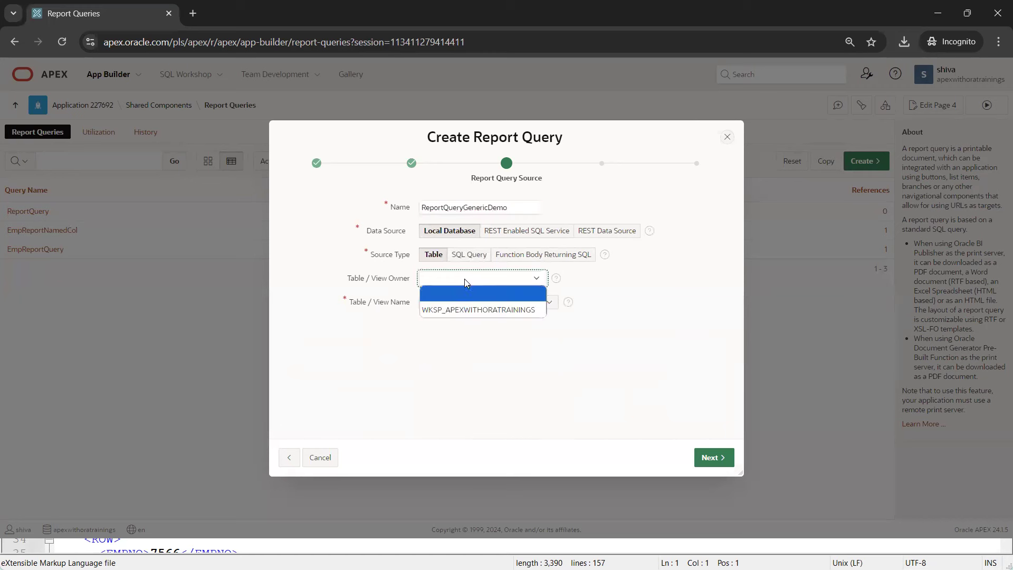
{"action": "left_click", "coordinate": [451, 309]}
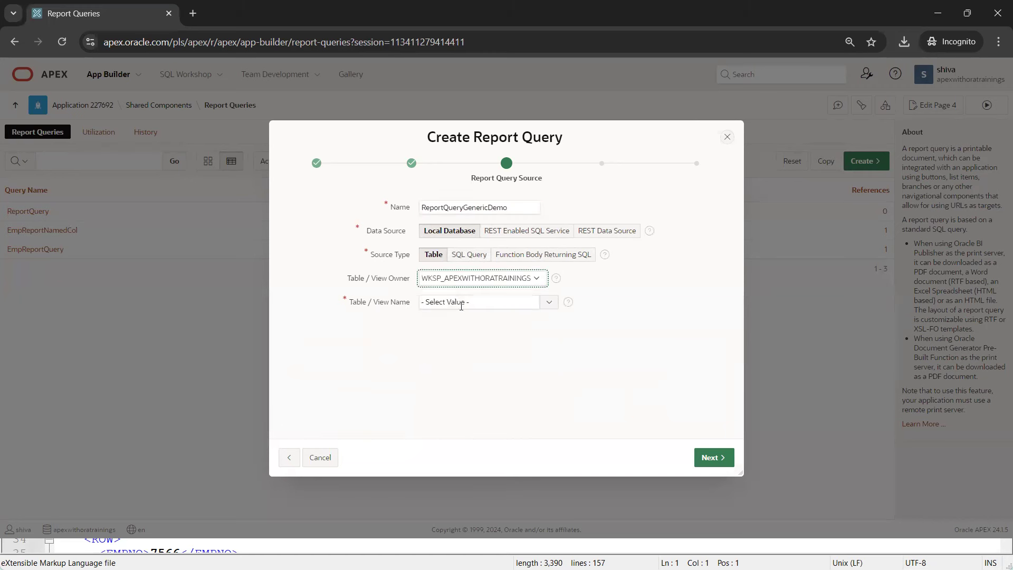
{"action": "left_click", "coordinate": [458, 255]}
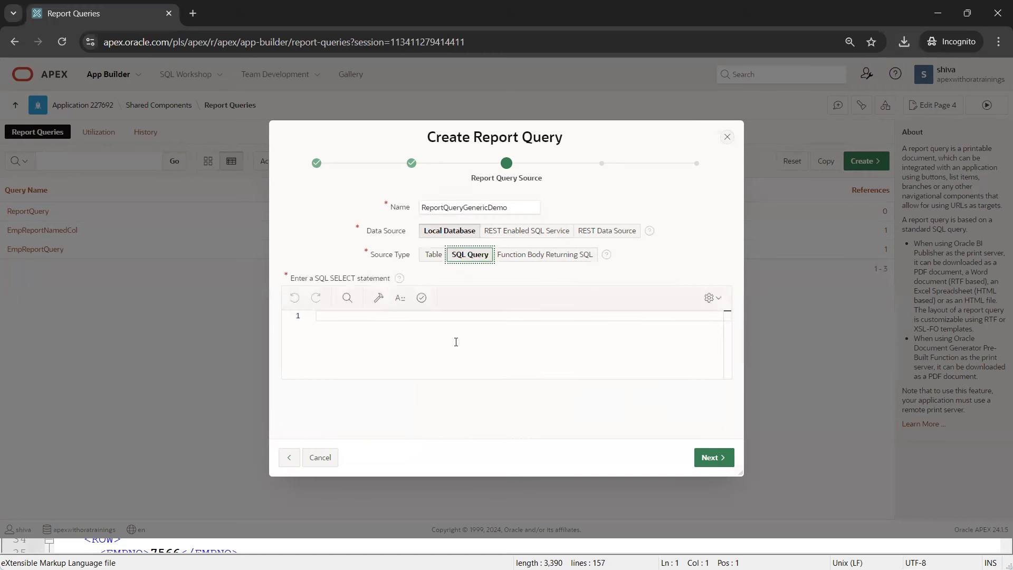
{"action": "type", "text": "select * from emp"}
{"action": "left_click", "coordinate": [710, 457]}
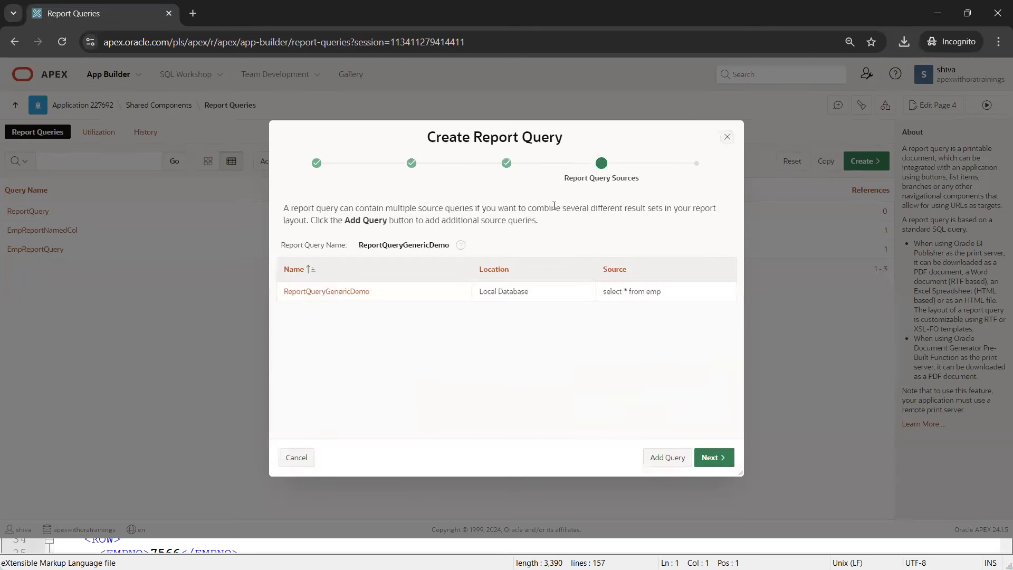
{"action": "left_click", "coordinate": [713, 458]}
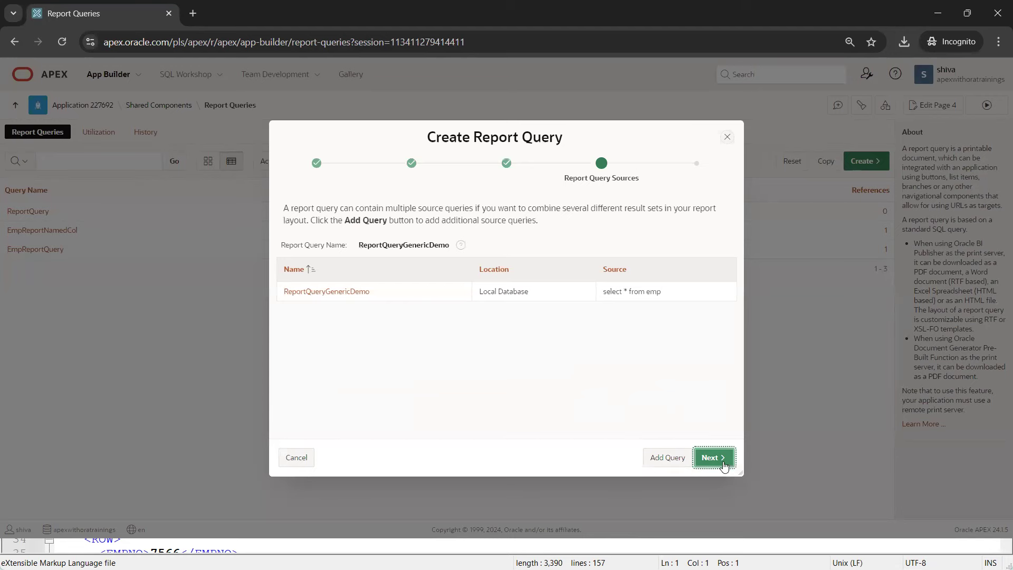
{"action": "left_click", "coordinate": [720, 455]}
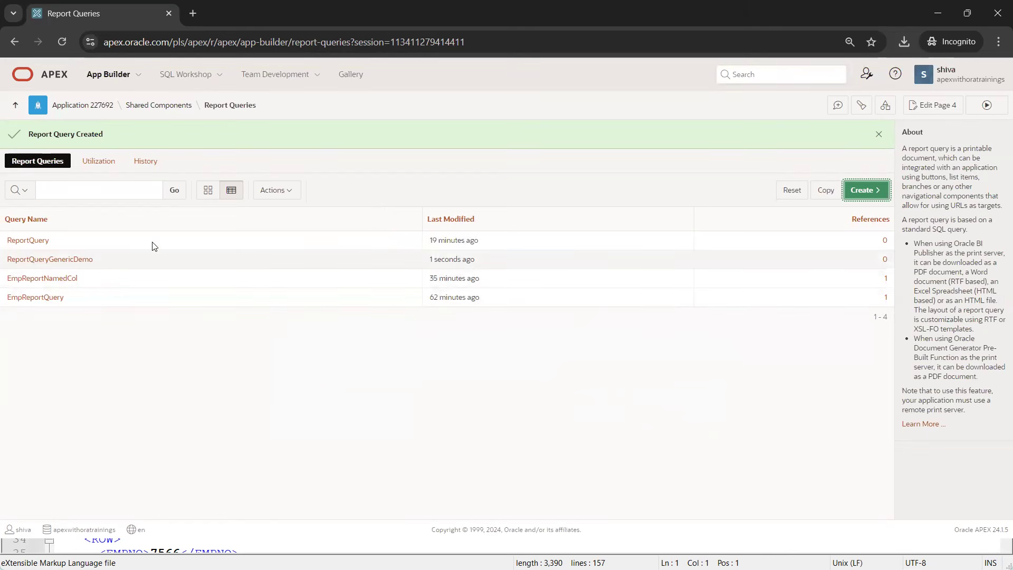
- Duplicate the Report Queries browser tab and open page 4, EmpInteractiveReportDemo, in Page Designer there
{"action": "right_click", "coordinate": [85, 20]}
{"action": "key", "text": "Escape"}
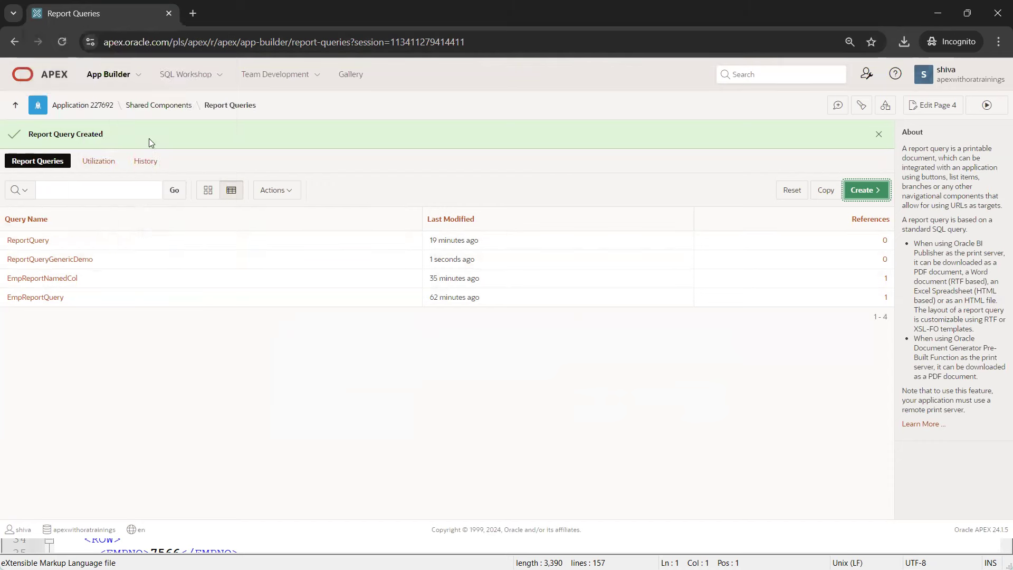
{"action": "left_click", "coordinate": [149, 139]}
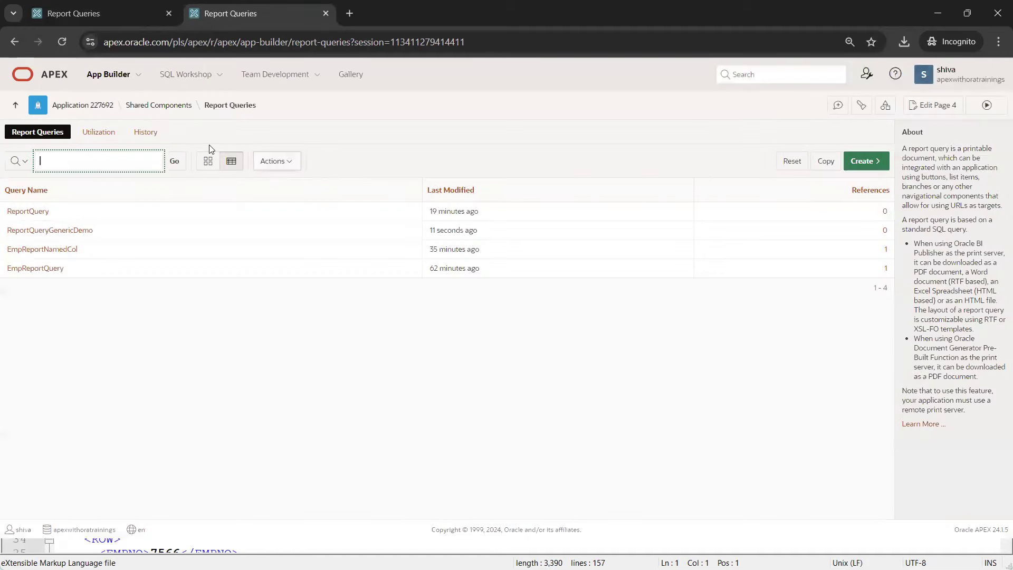
{"action": "left_click", "coordinate": [83, 105]}
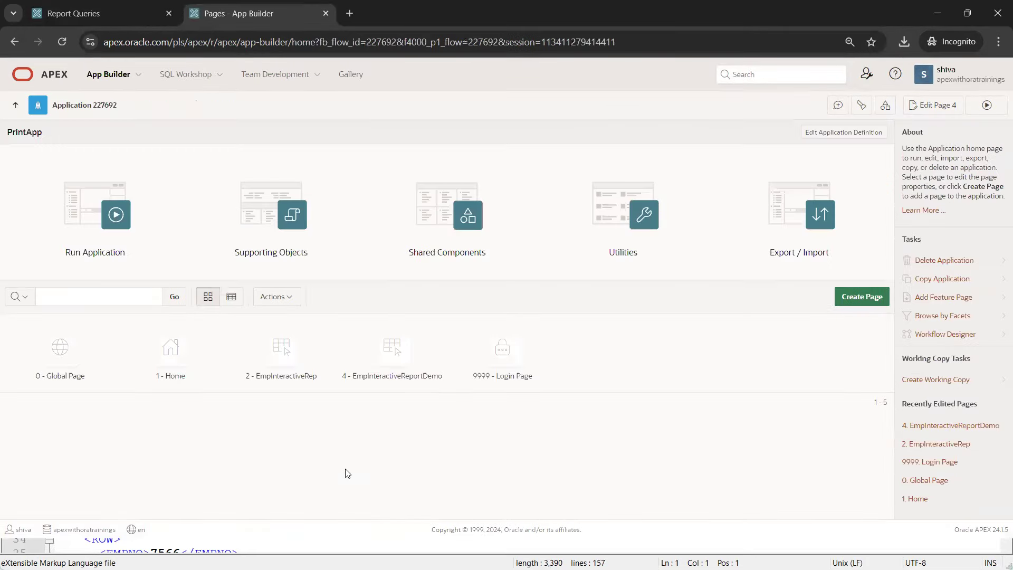
{"action": "left_click", "coordinate": [399, 376]}
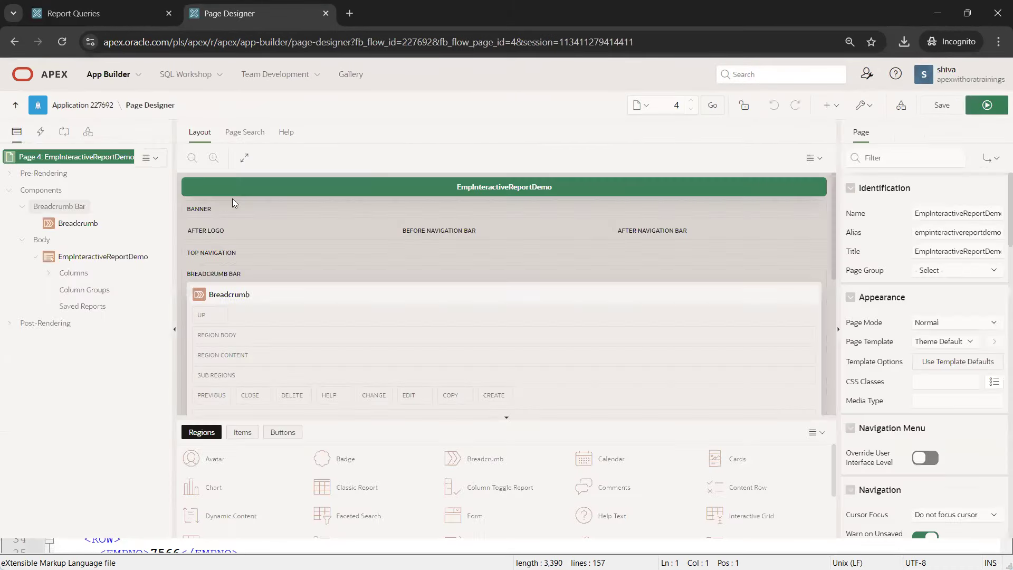
- Add a button named PrintReportGenericBtn to the page body, keeping the label derived from its name
{"action": "left_click", "coordinate": [35, 257]}
{"action": "right_click", "coordinate": [47, 241]}
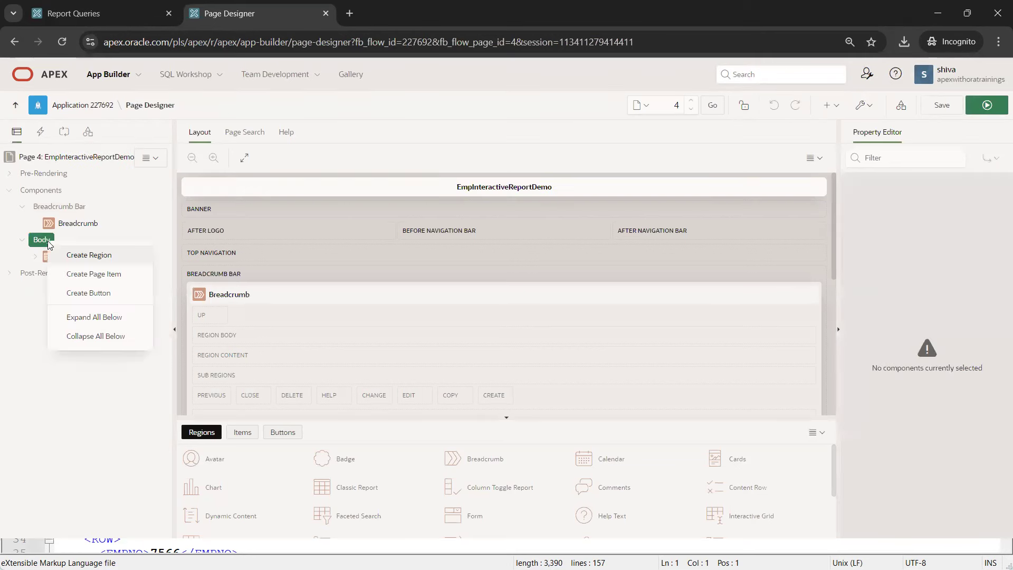
{"action": "left_click", "coordinate": [106, 291]}
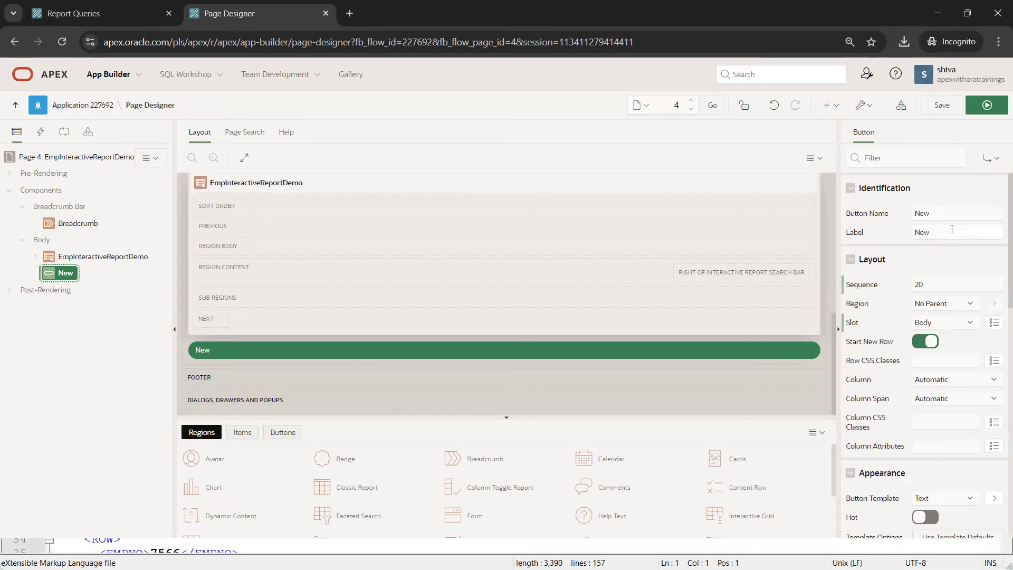
{"action": "double_click", "coordinate": [964, 218]}
{"action": "type", "text": "PrintReportGenericBtn"}
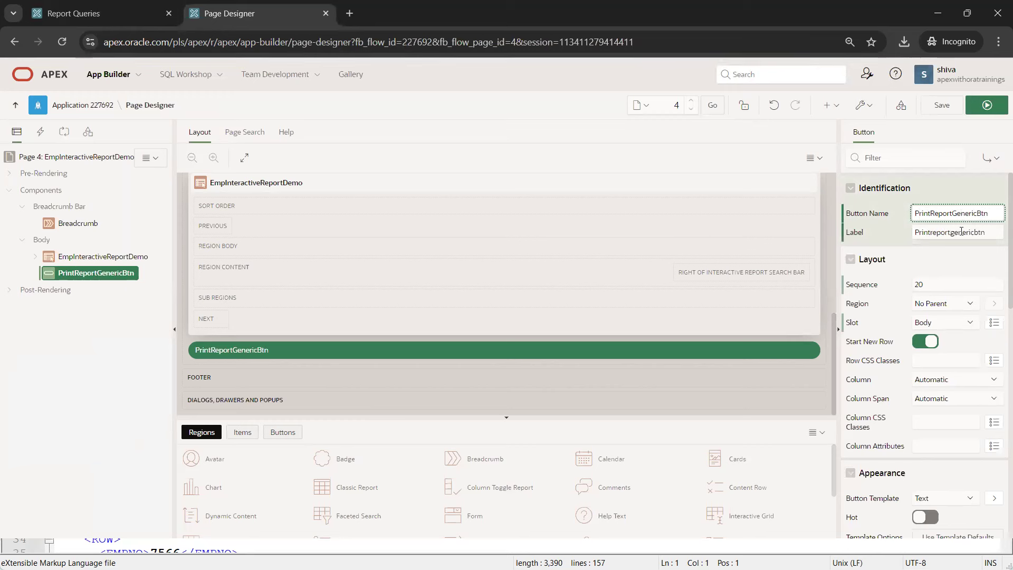
{"action": "key", "text": "Tab"}
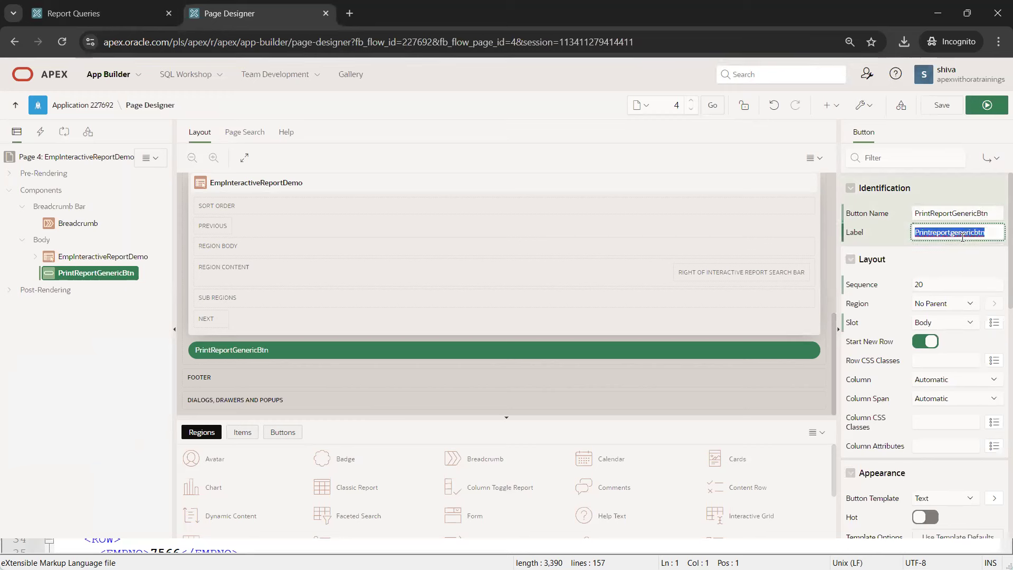
- Create a dynamic action named PrintReporGenDynAction on the PrintReportGenericBtn button
{"action": "right_click", "coordinate": [73, 278]}
{"action": "left_click", "coordinate": [128, 316]}
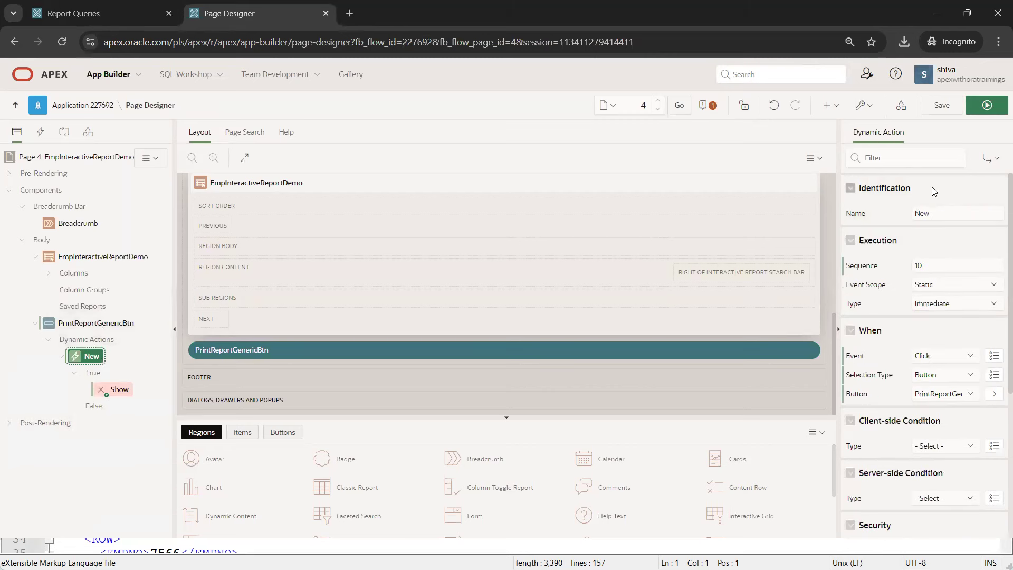
{"action": "double_click", "coordinate": [935, 211]}
{"action": "type", "text": "PrintReporGenDy"}
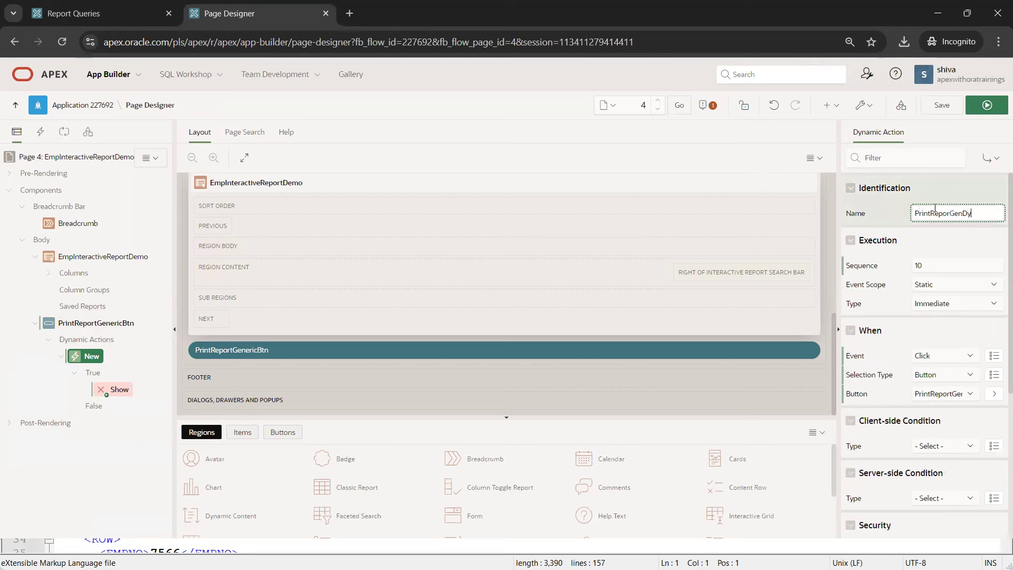
{"action": "type", "text": "nAction"}
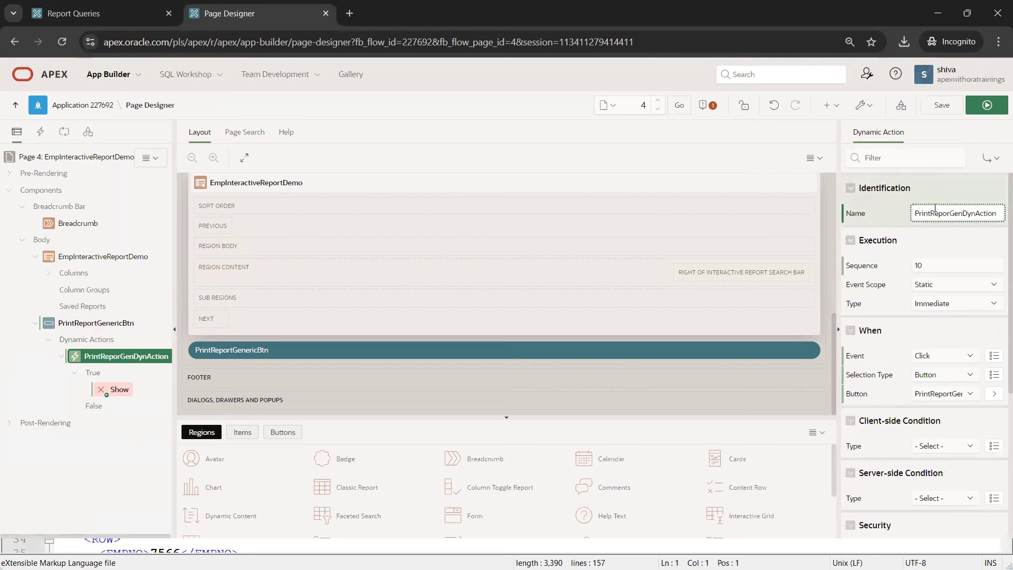
- Change the dynamic action's true action to Print Report, with ReportQueryGenericDemo as its report query
{"action": "left_click", "coordinate": [112, 390]}
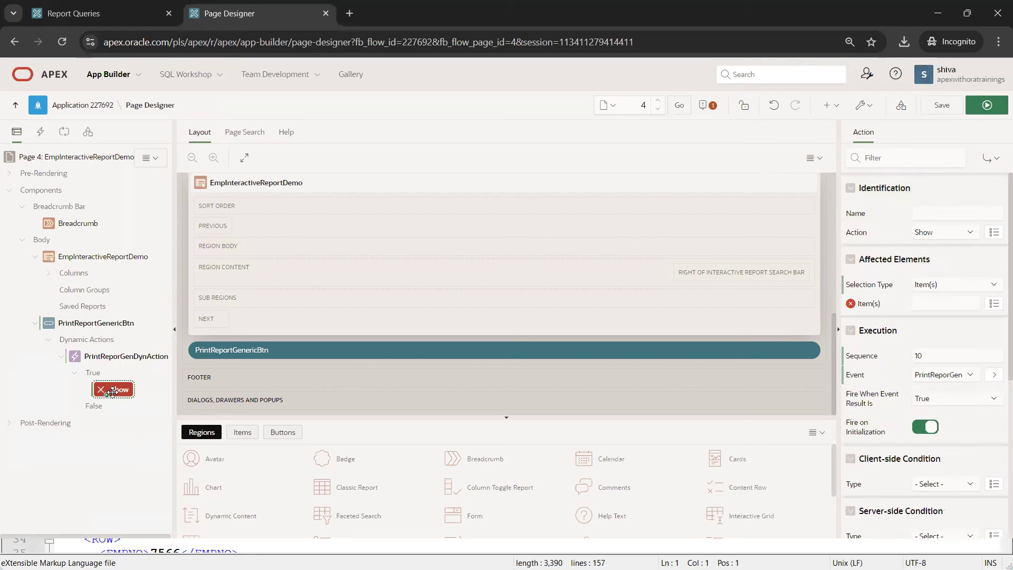
{"action": "left_click", "coordinate": [953, 238]}
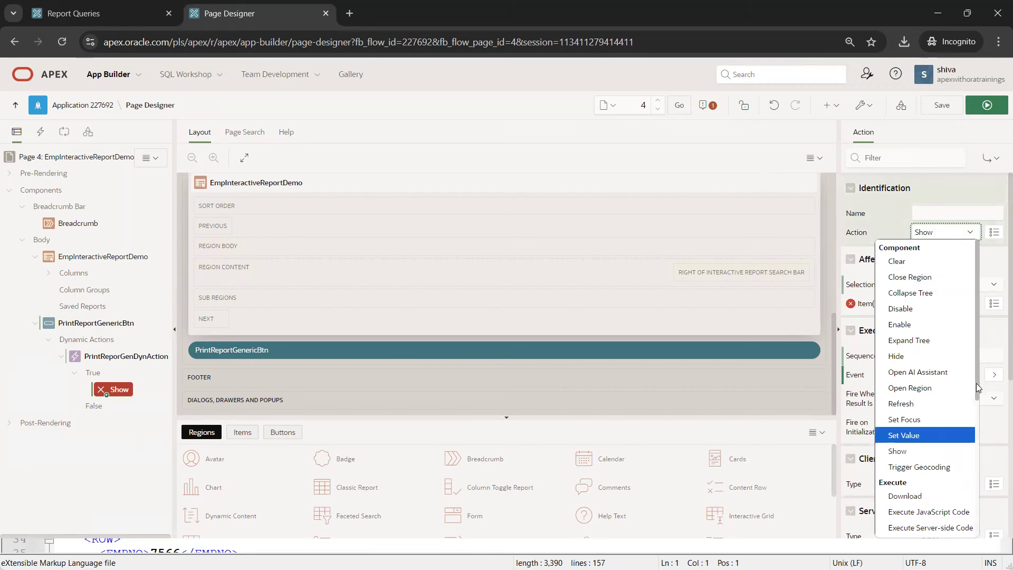
{"action": "left_click_drag", "start_coordinate": [978, 389], "coordinate": [986, 460]}
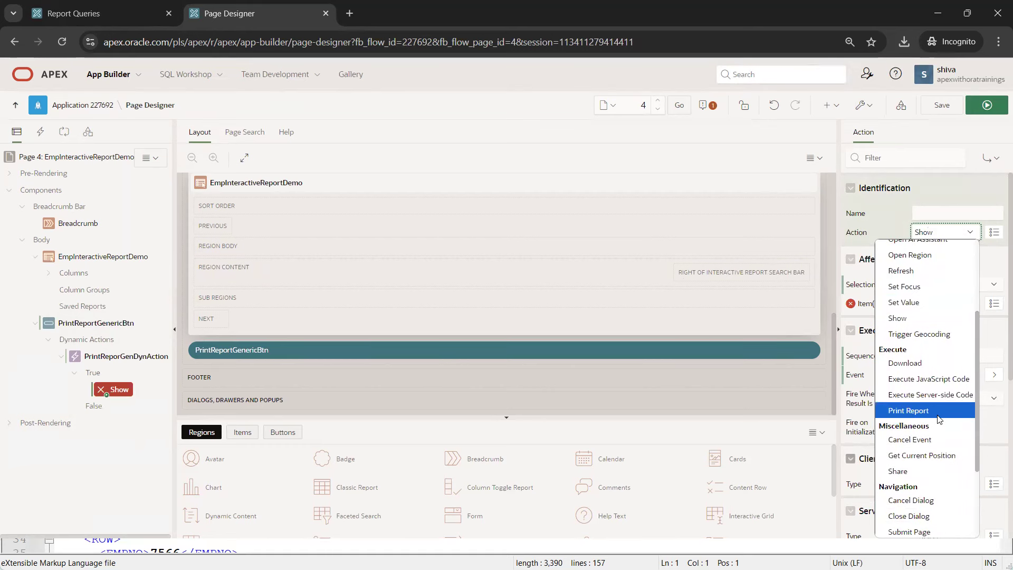
{"action": "left_click", "coordinate": [939, 419]}
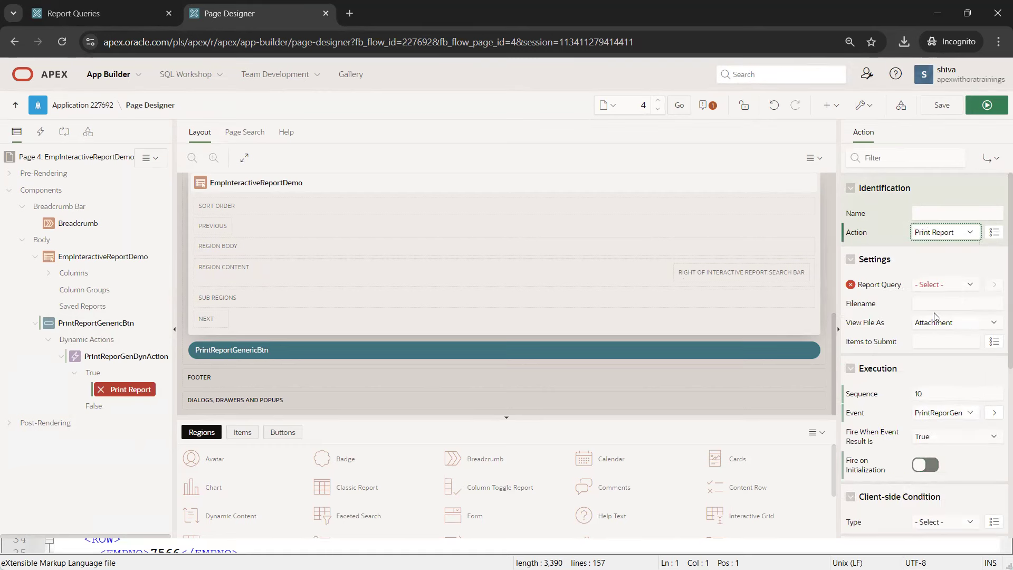
{"action": "left_click", "coordinate": [953, 285]}
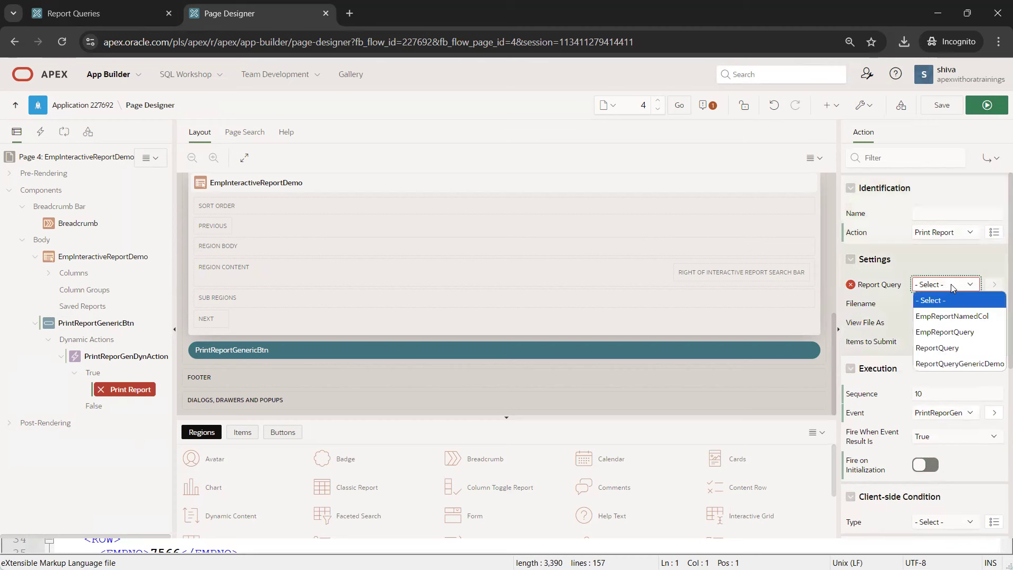
{"action": "left_click", "coordinate": [959, 364]}
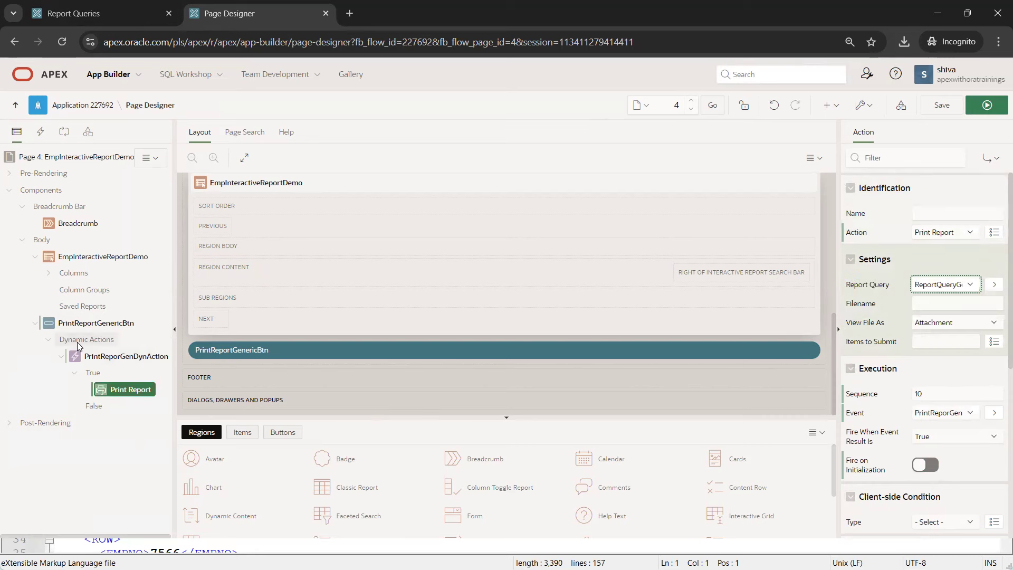
- Turn on the Hot appearance for PrintReportGenericBtn and run the page
{"action": "left_click", "coordinate": [69, 324]}
{"action": "left_click", "coordinate": [928, 517]}
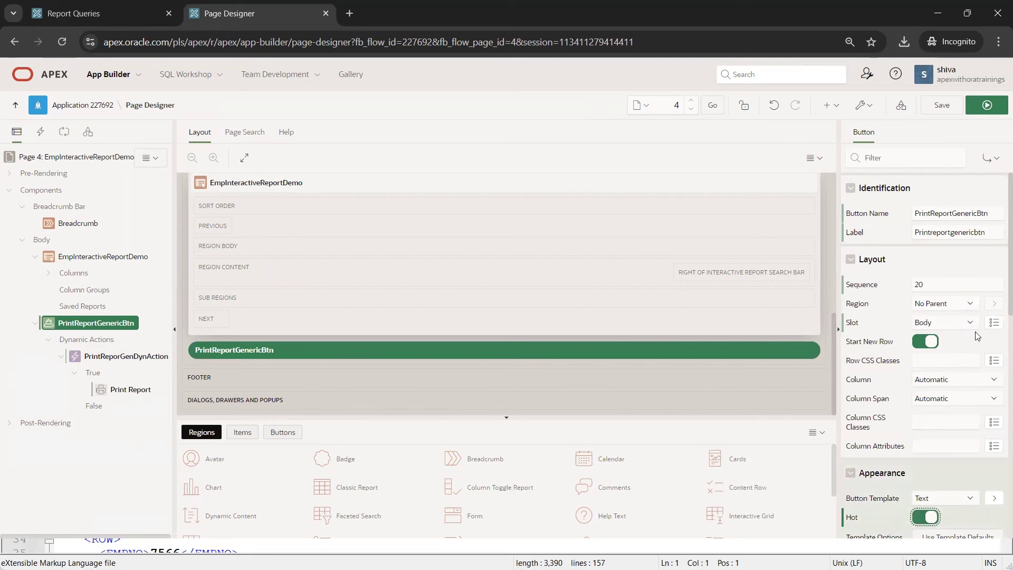
{"action": "left_click", "coordinate": [959, 105]}
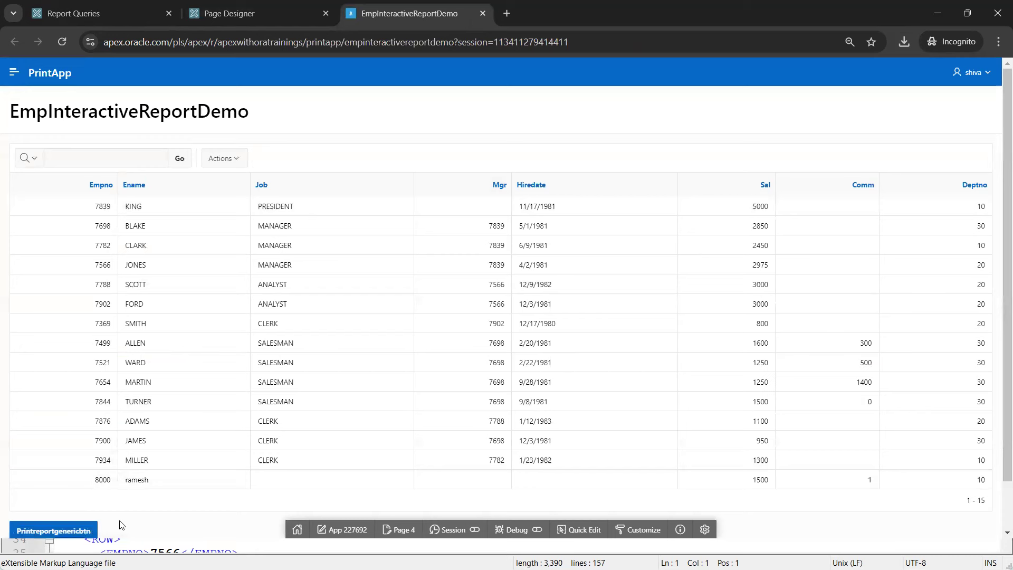
- Print the report with the new page button, save it to the Desktop as reportquerygenericdemo.pdf, and check the PDF before closing it
{"action": "left_click", "coordinate": [70, 533]}
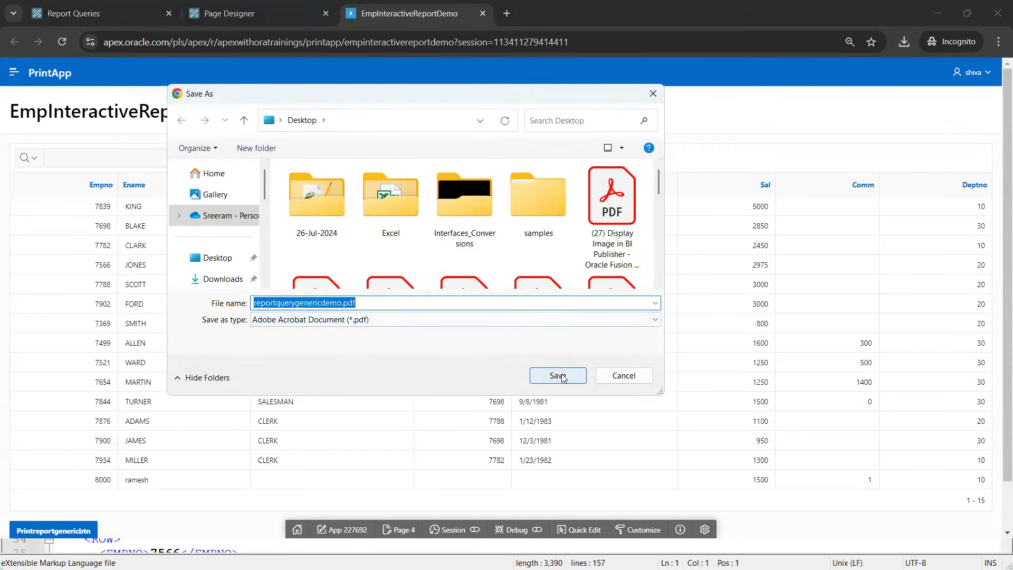
{"action": "left_click", "coordinate": [558, 375]}
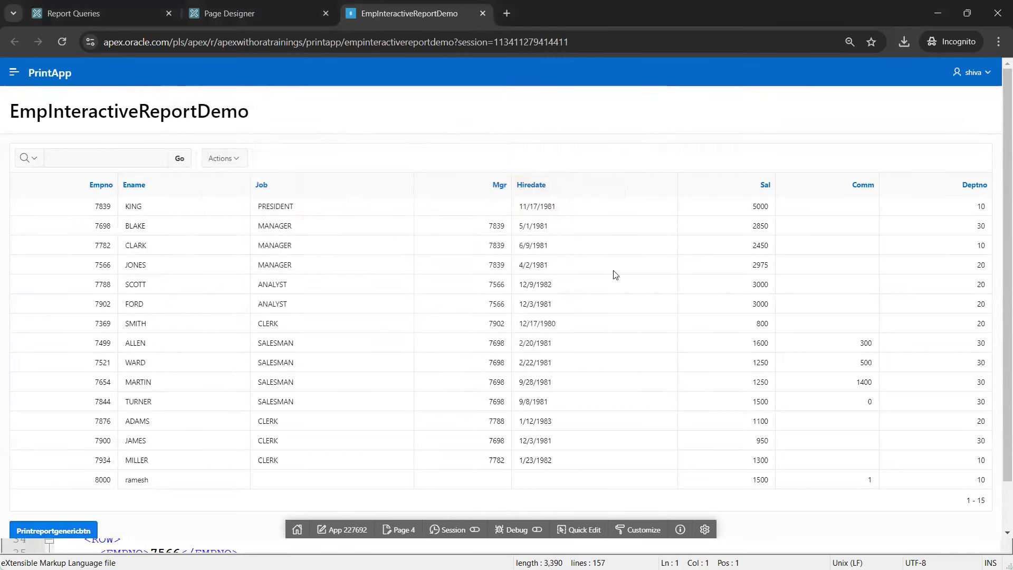
{"action": "left_click", "coordinate": [905, 44]}
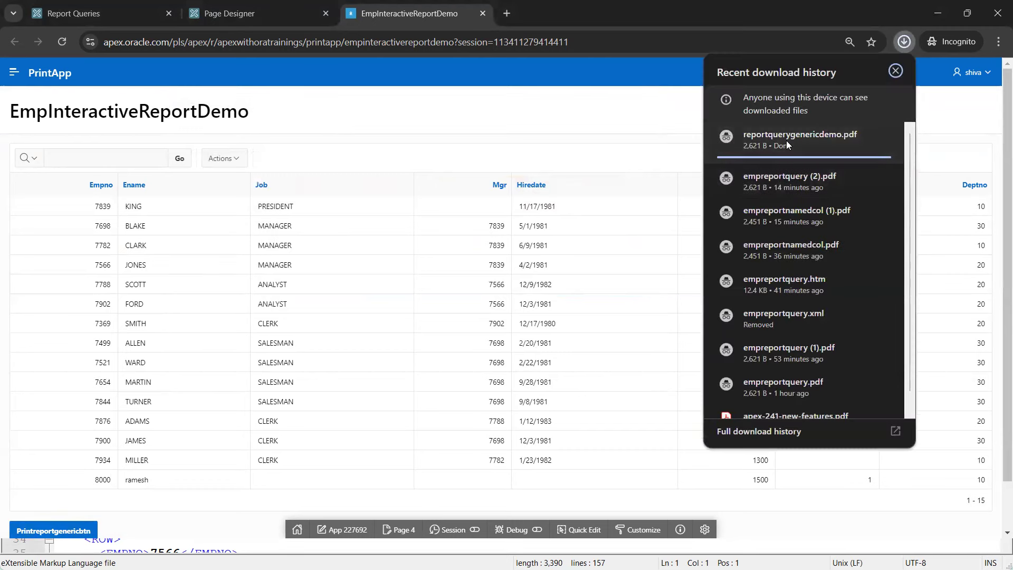
{"action": "left_click", "coordinate": [812, 137]}
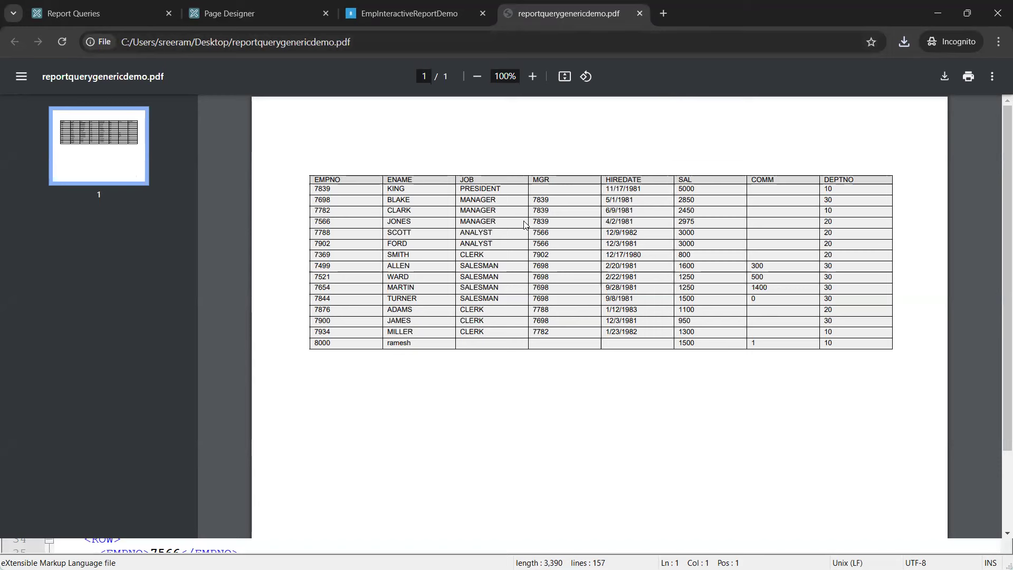
{"action": "key", "text": "ctrl+w"}
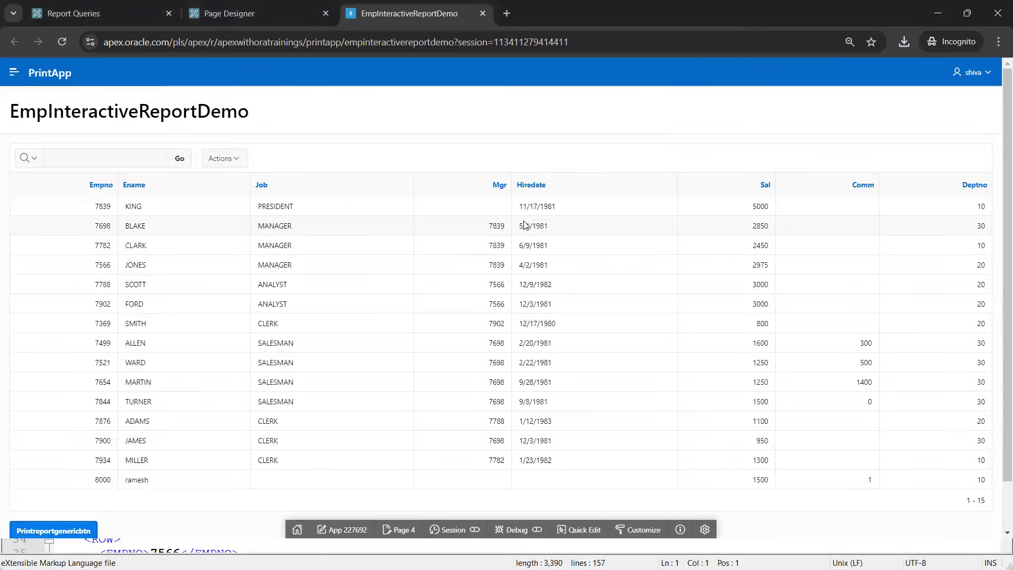
- Download the XML data of the ReportQueryGenericDemo report query as reportquerygenericdemo.xml
{"action": "key", "text": "ctrl+Tab"}
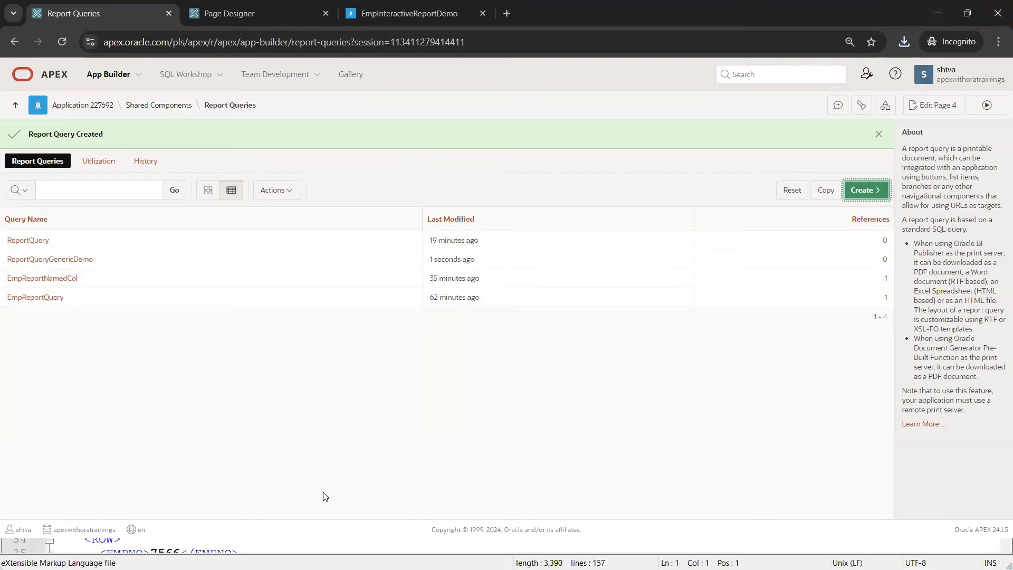
{"action": "key", "text": "alt+Tab"}
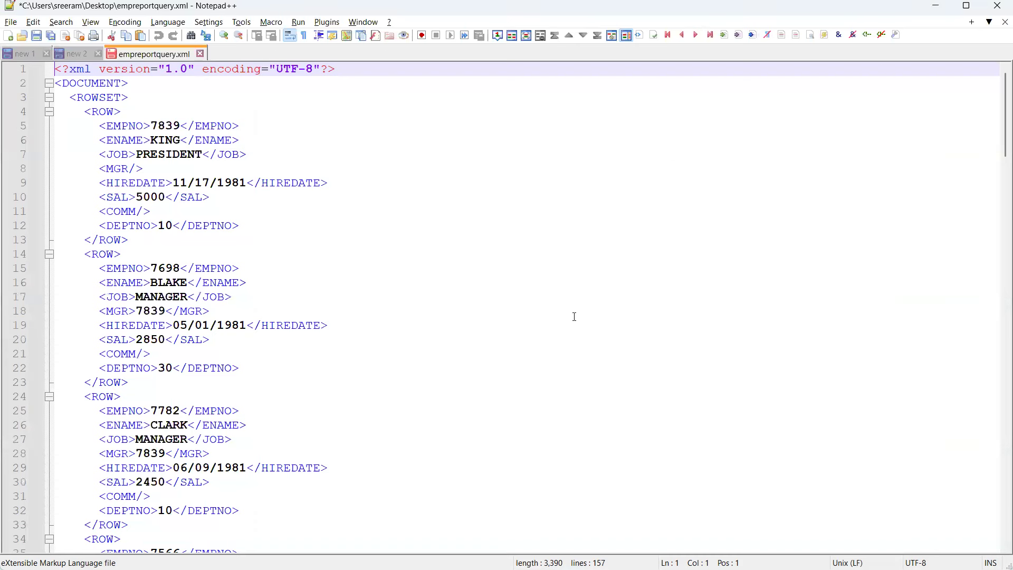
{"action": "key", "text": "alt+Tab"}
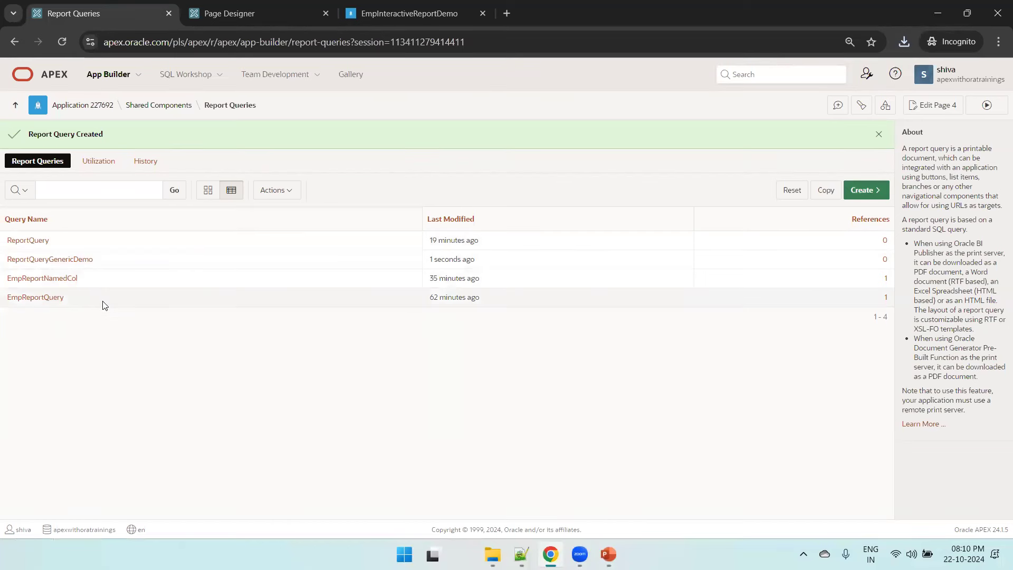
{"action": "left_click", "coordinate": [46, 265]}
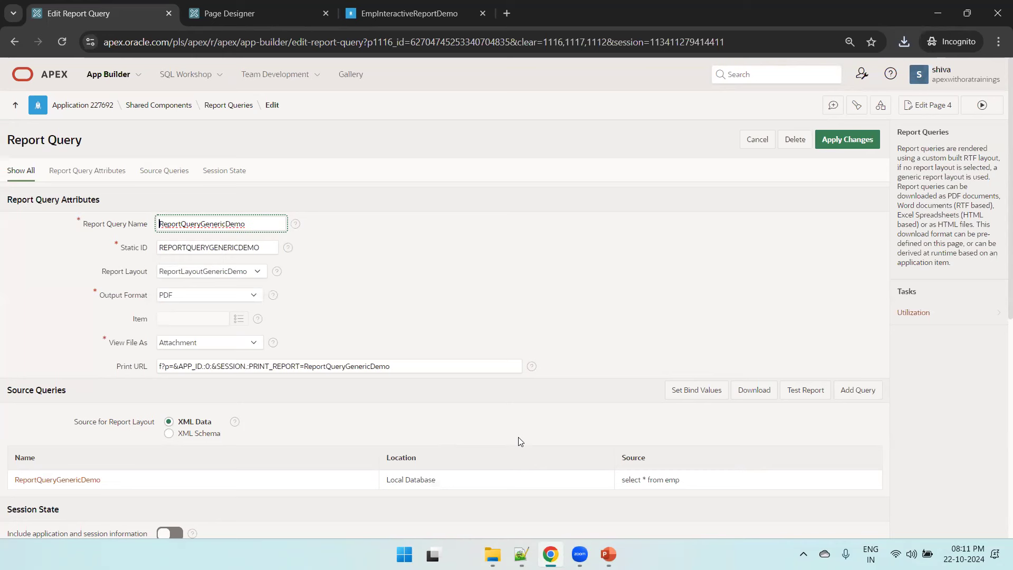
{"action": "left_click", "coordinate": [754, 391]}
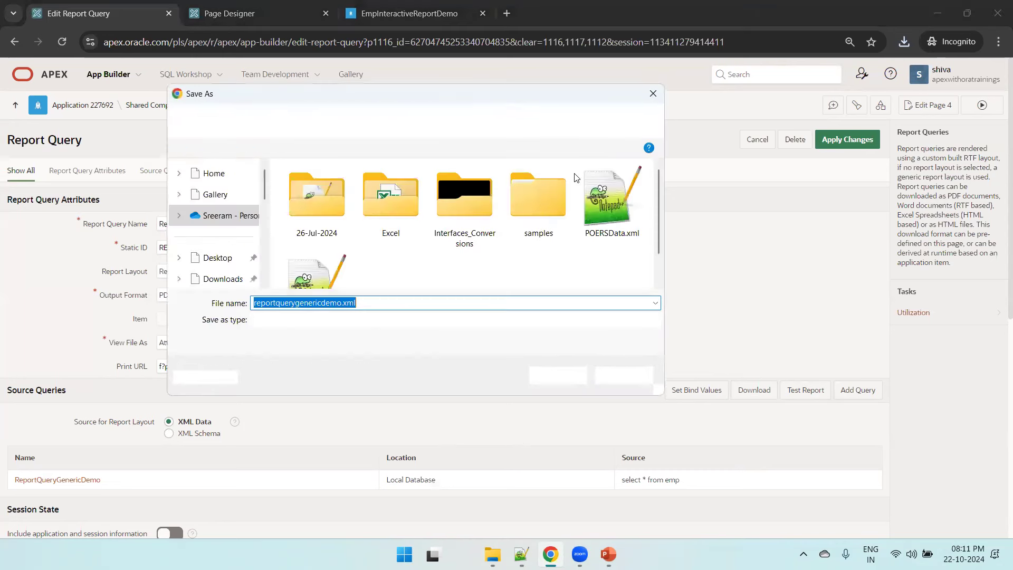
{"action": "left_click", "coordinate": [557, 376]}
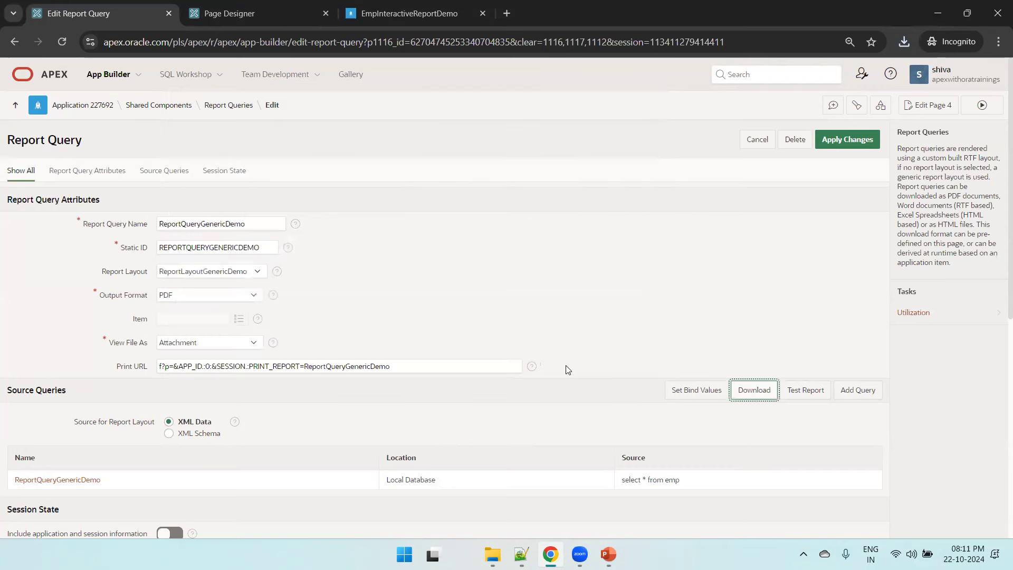
- Move the downloaded reportquerygenericdemo.xml from the Desktop to the APEX\ReportPrint folder and open it to check its contents
{"action": "left_click", "coordinate": [902, 50]}
{"action": "left_click", "coordinate": [896, 45]}
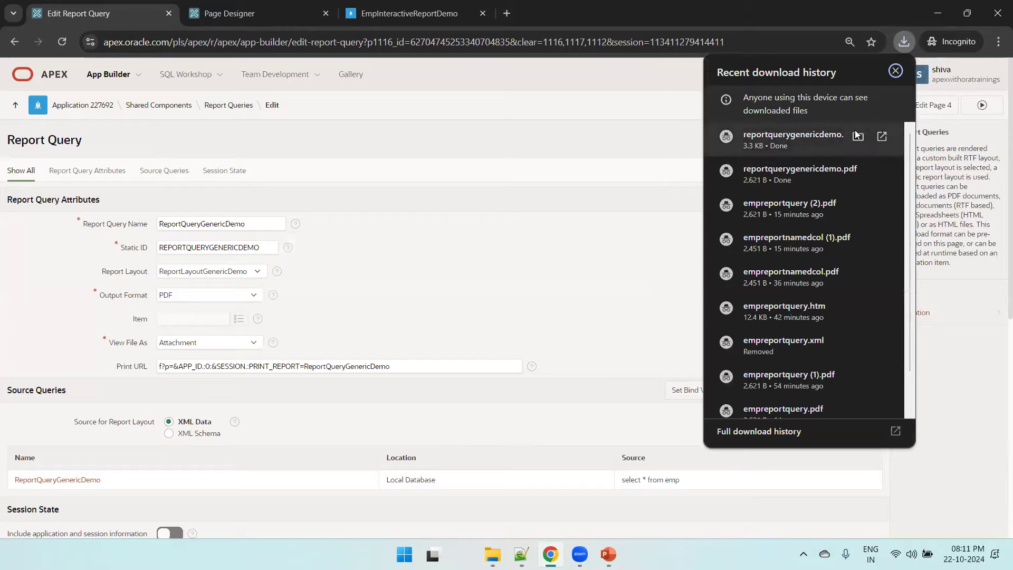
{"action": "left_click", "coordinate": [860, 136]}
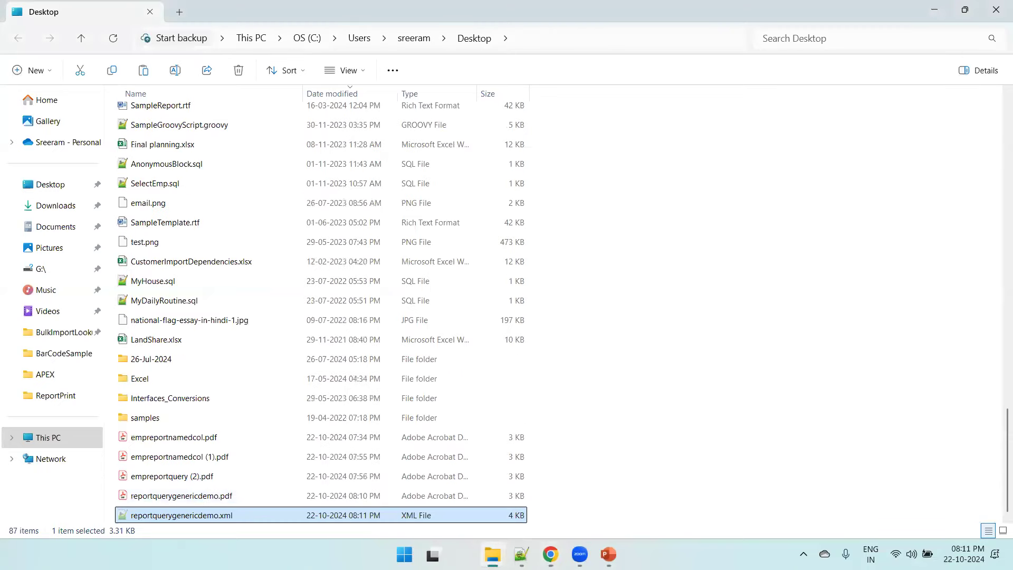
{"action": "mouse_move", "coordinate": [493, 553]}
{"action": "left_click", "coordinate": [393, 514]}
{"action": "left_click", "coordinate": [376, 334]}
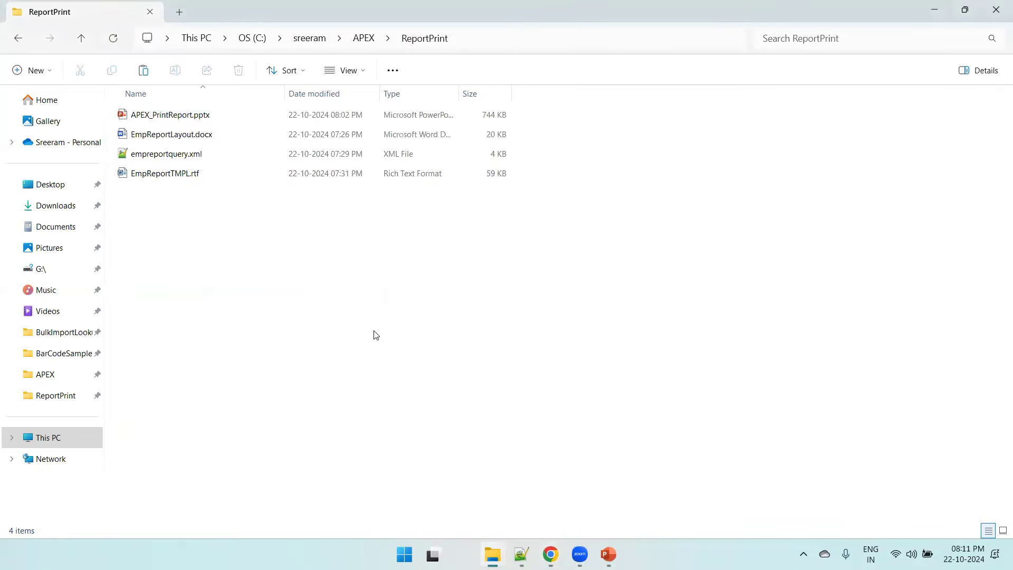
{"action": "key", "text": "ctrl+v"}
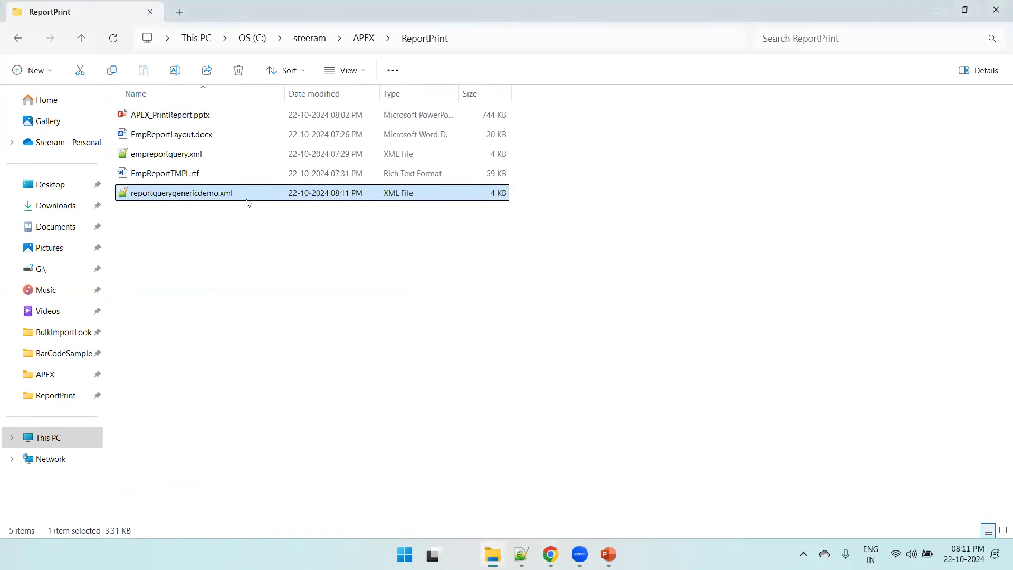
{"action": "double_click", "coordinate": [247, 195]}
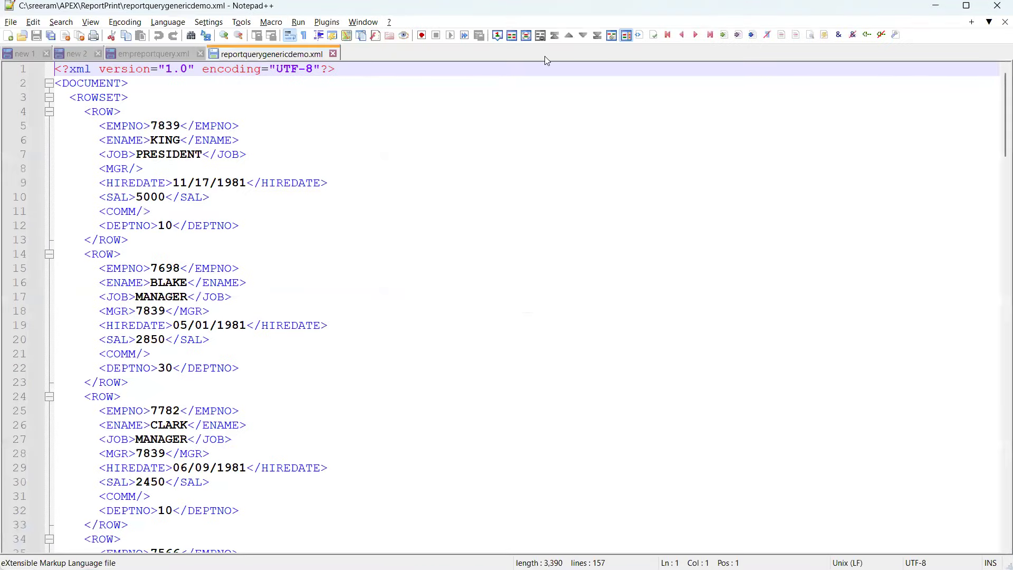
- Launch Microsoft Word from the Run prompt with winword, start a blank document and maximize its window
{"action": "key", "text": "alt+Tab"}
{"action": "left_click", "coordinate": [345, 338]}
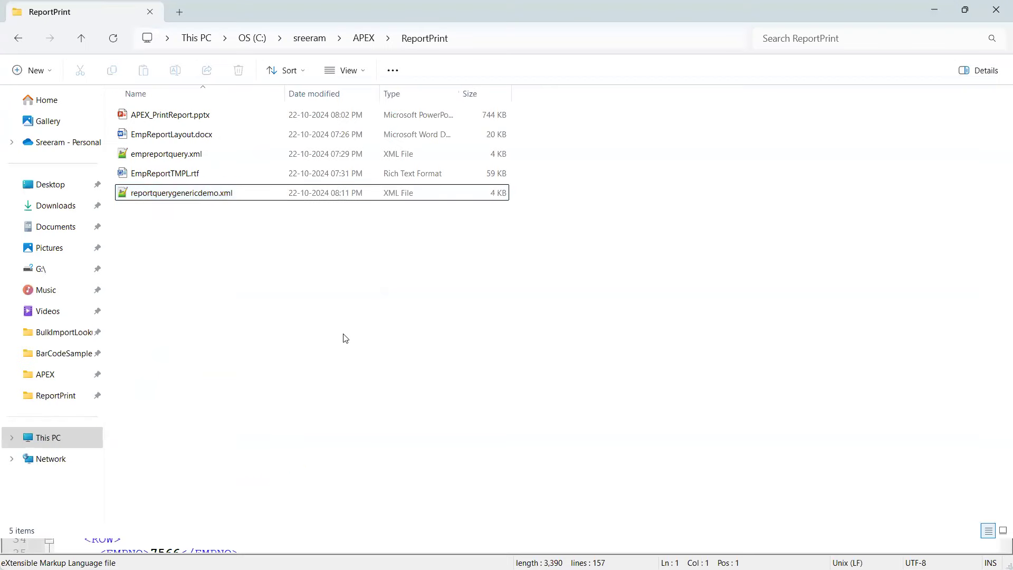
{"action": "key", "text": "super+r"}
{"action": "type", "text": "winword"}
{"action": "key", "text": "Return"}
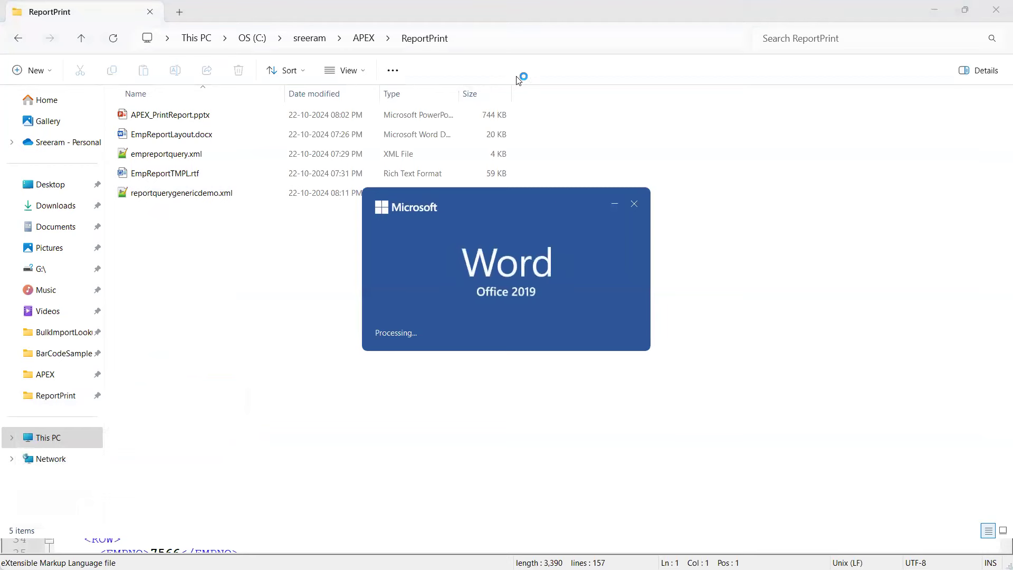
{"action": "left_click", "coordinate": [301, 214]}
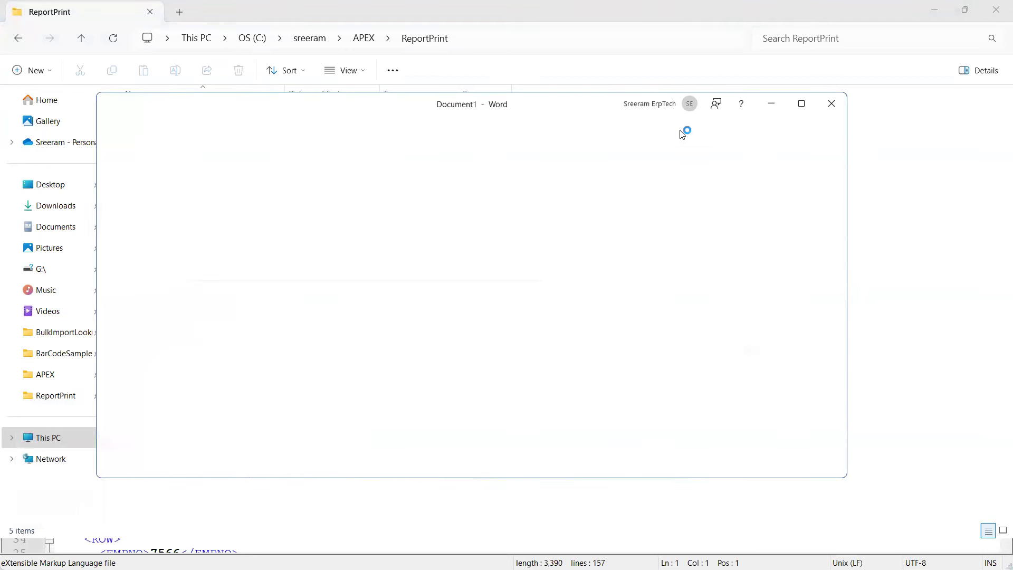
{"action": "left_click", "coordinate": [802, 105]}
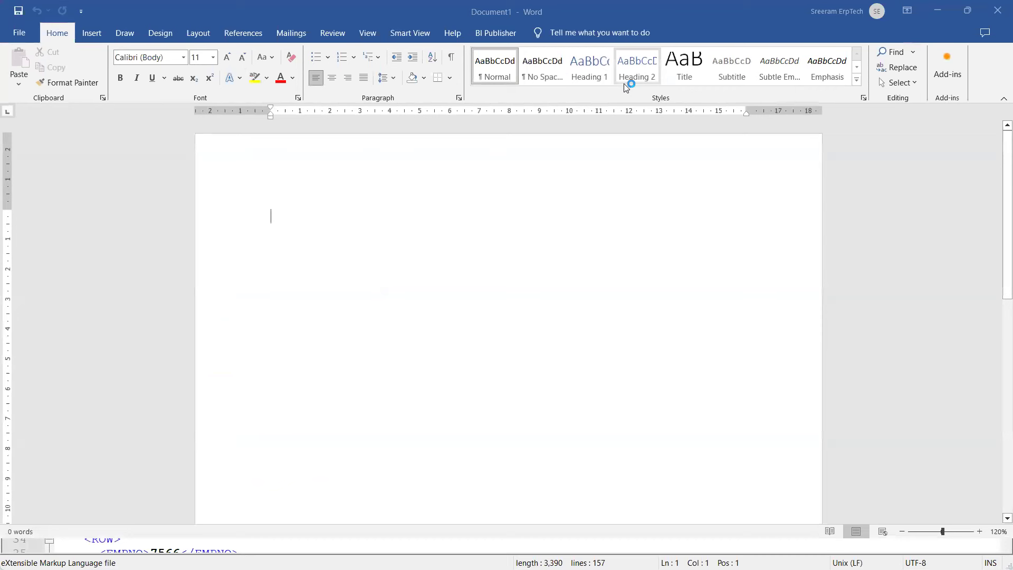
- Save the blank document in the APEX\ReportPrint folder as ReportPrintRTFTemplate in Rich Text Format
{"action": "key", "text": "alt+Tab"}
{"action": "left_click", "coordinate": [513, 41]}
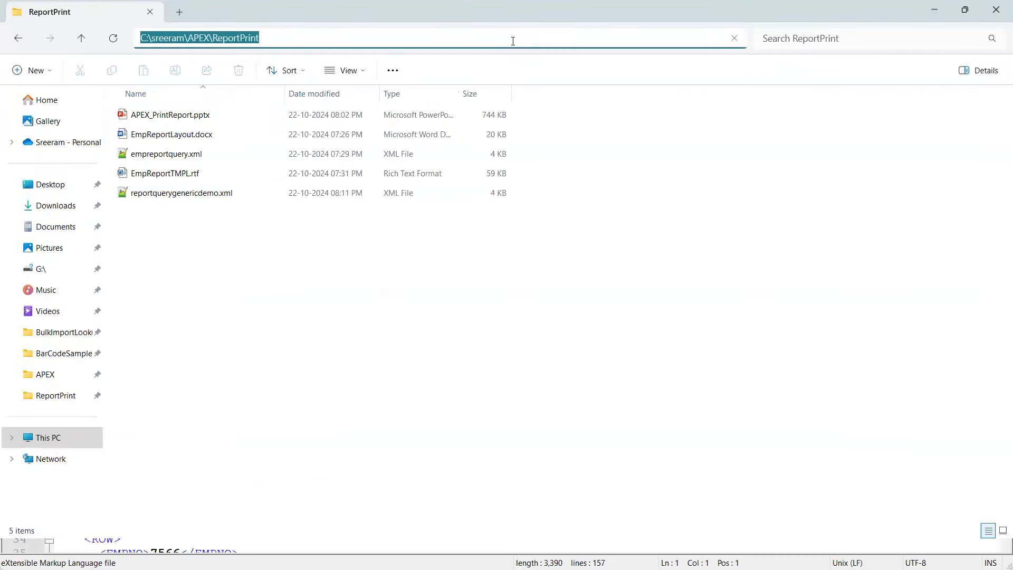
{"action": "key", "text": "alt+Tab"}
{"action": "key", "text": "ctrl+s"}
{"action": "left_click", "coordinate": [412, 349]}
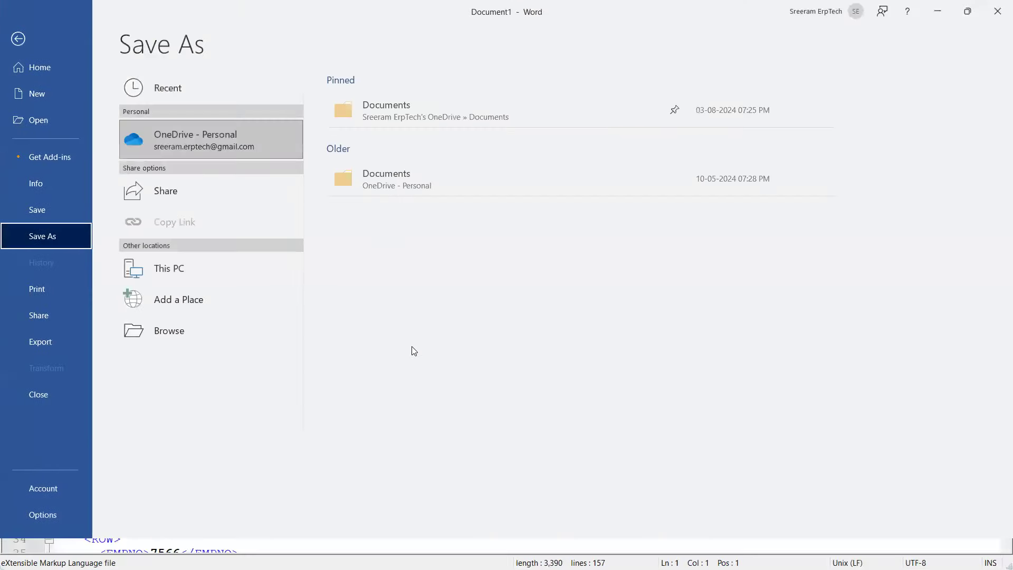
{"action": "left_click", "coordinate": [267, 322]}
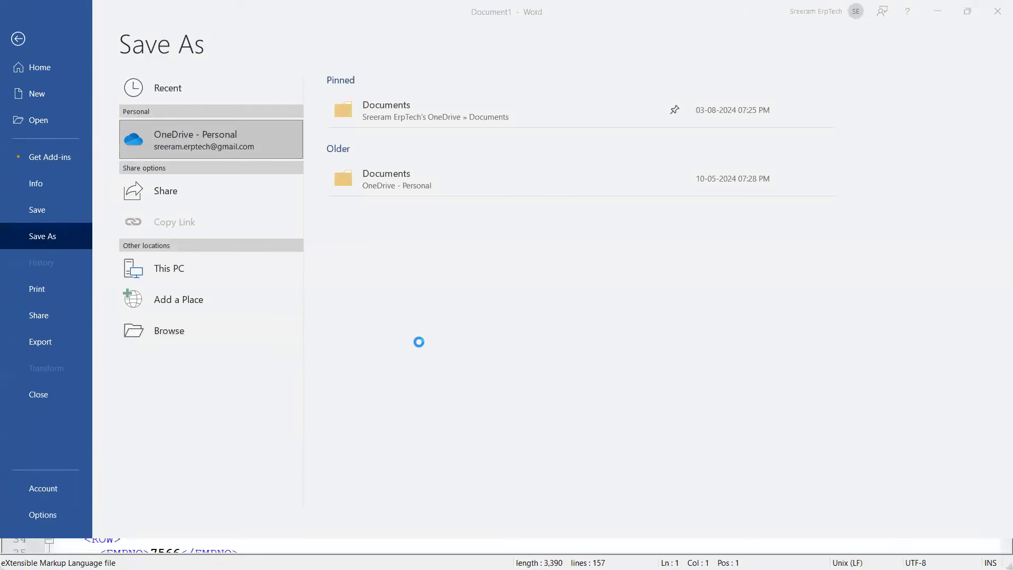
{"action": "type", "text": "ReportPrintRTFTemplate"}
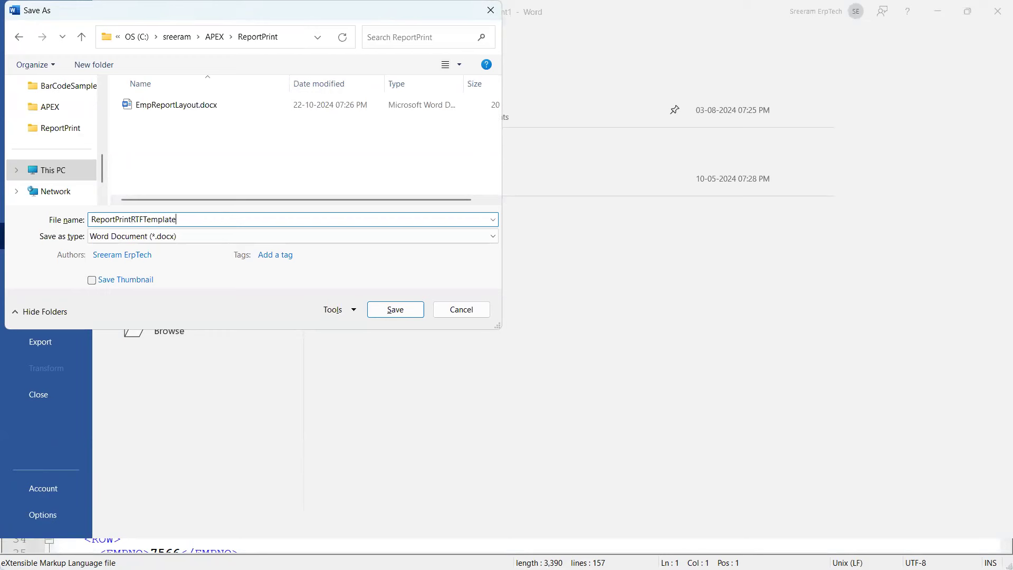
{"action": "key", "text": "Tab"}
{"action": "key", "text": "r"}
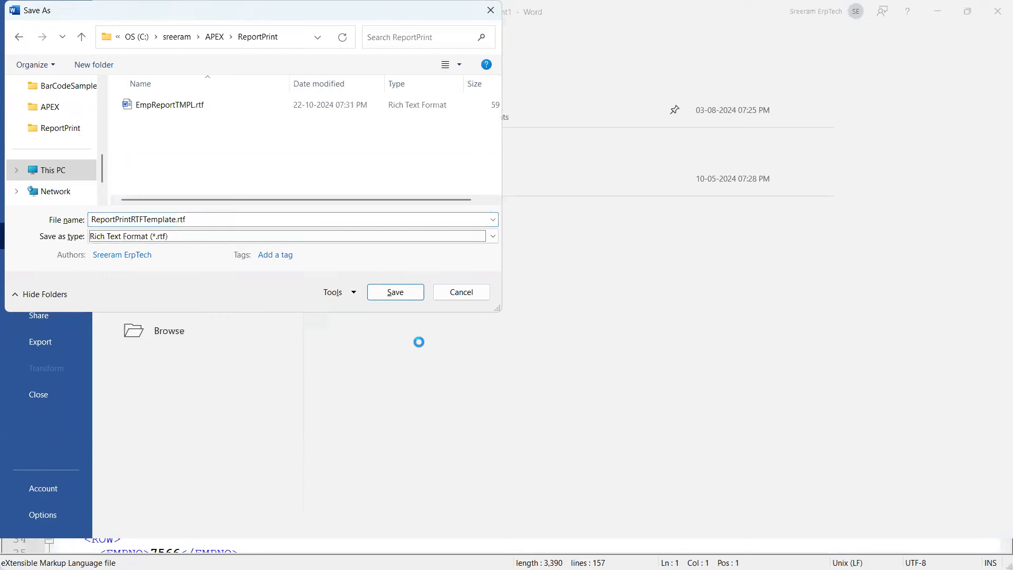
{"action": "left_click", "coordinate": [410, 294]}
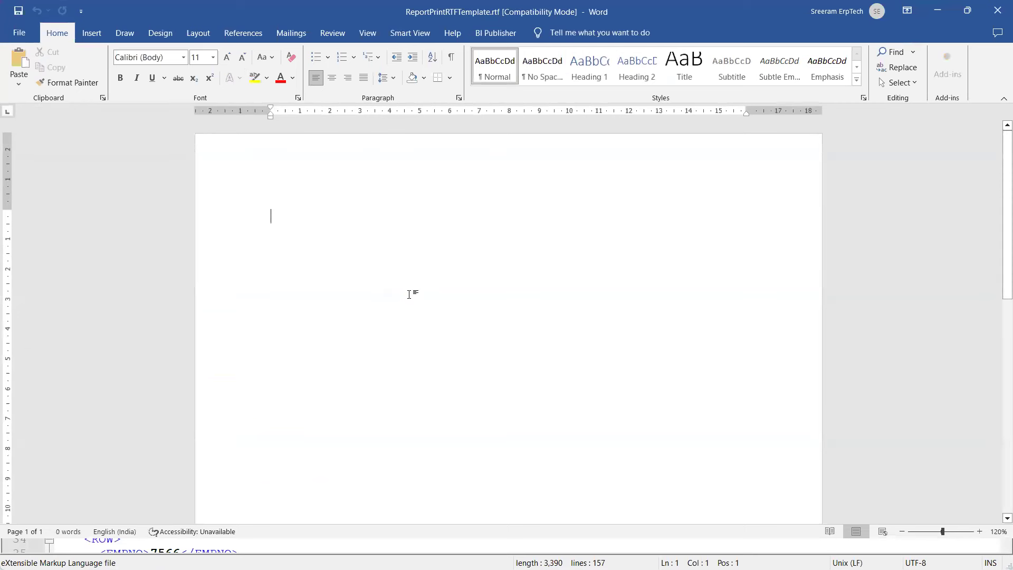
- Load reportquerygenericdemo.xml as the BI Publisher sample XML data for the template
{"action": "left_click", "coordinate": [491, 34]}
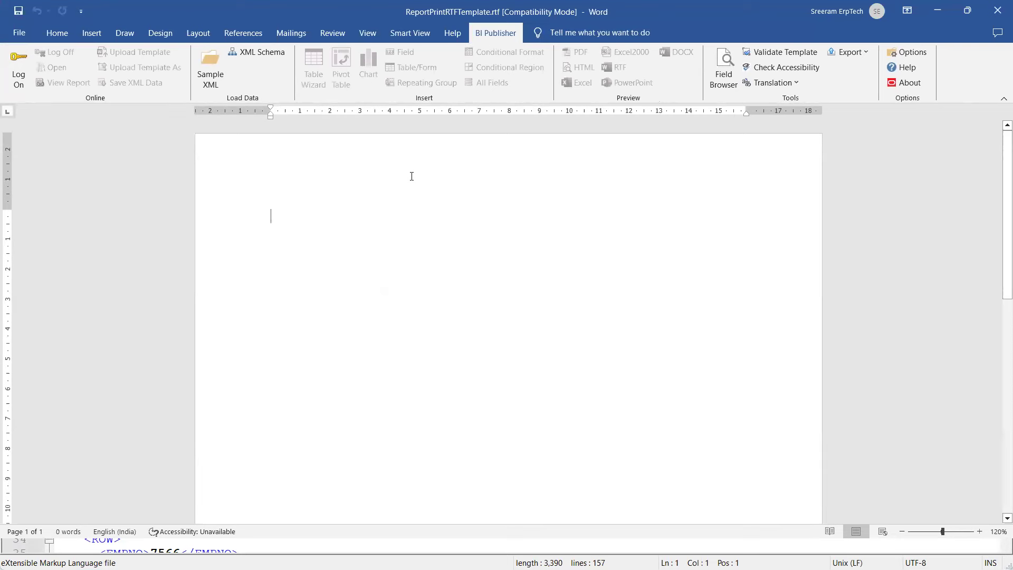
{"action": "left_click", "coordinate": [210, 72]}
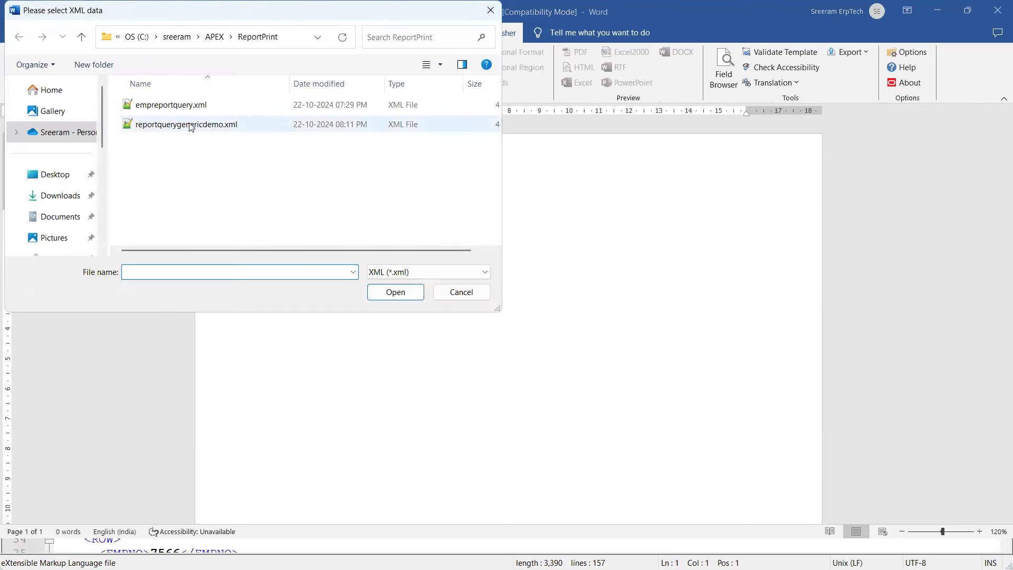
{"action": "left_click", "coordinate": [191, 127]}
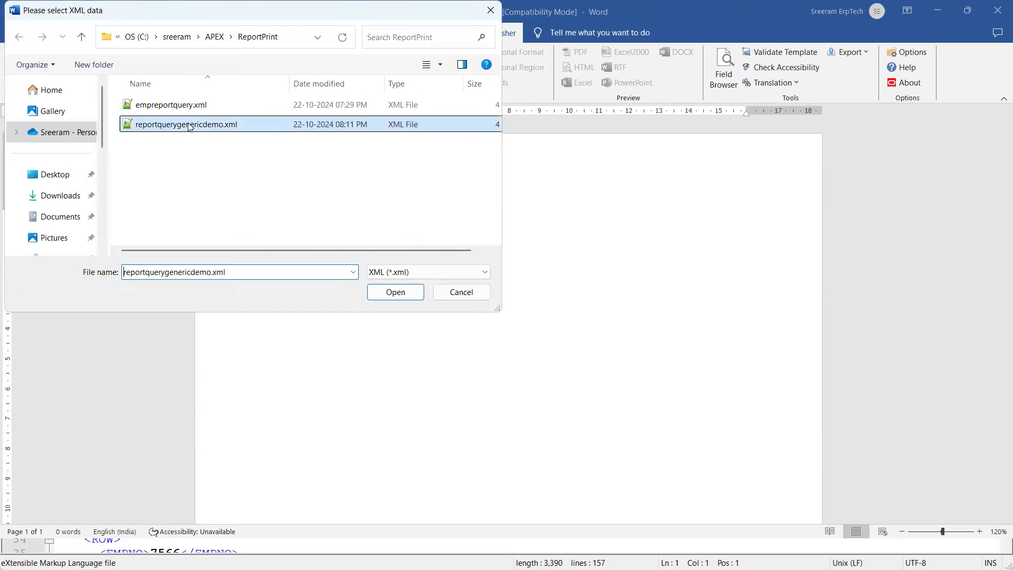
{"action": "left_click", "coordinate": [386, 298]}
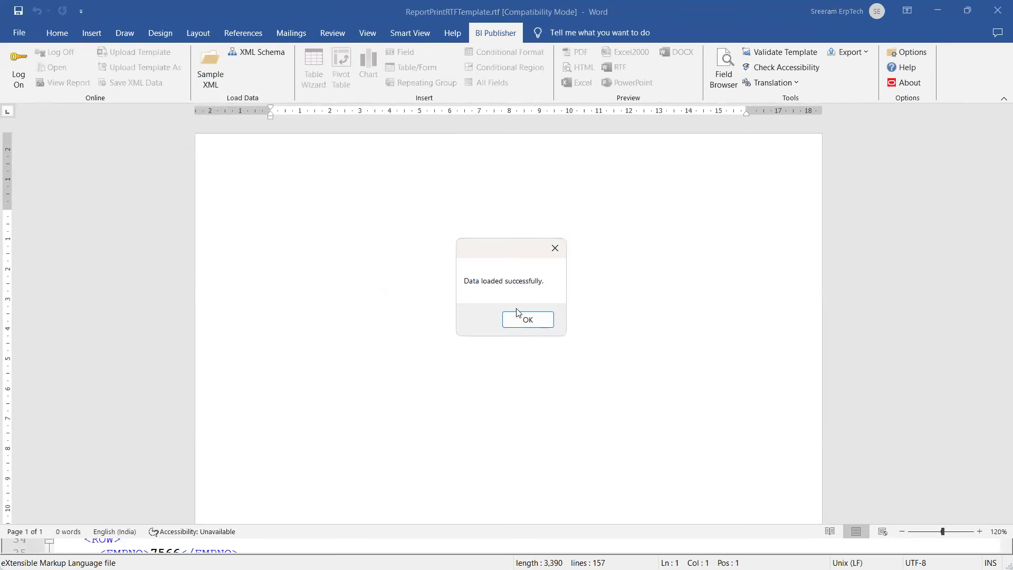
{"action": "left_click", "coordinate": [518, 315]}
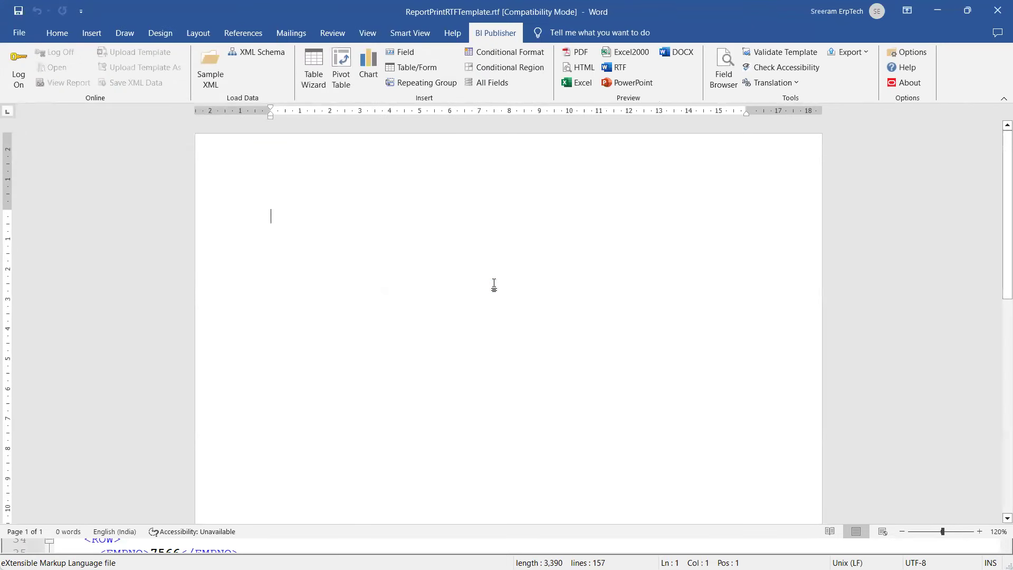
- Insert a table with the Table Wizard, using data set /DOCUMENT/ROWSET/ROW and all fields from EMPNO to DEPTNO
{"action": "left_click", "coordinate": [312, 79]}
{"action": "left_click", "coordinate": [596, 378]}
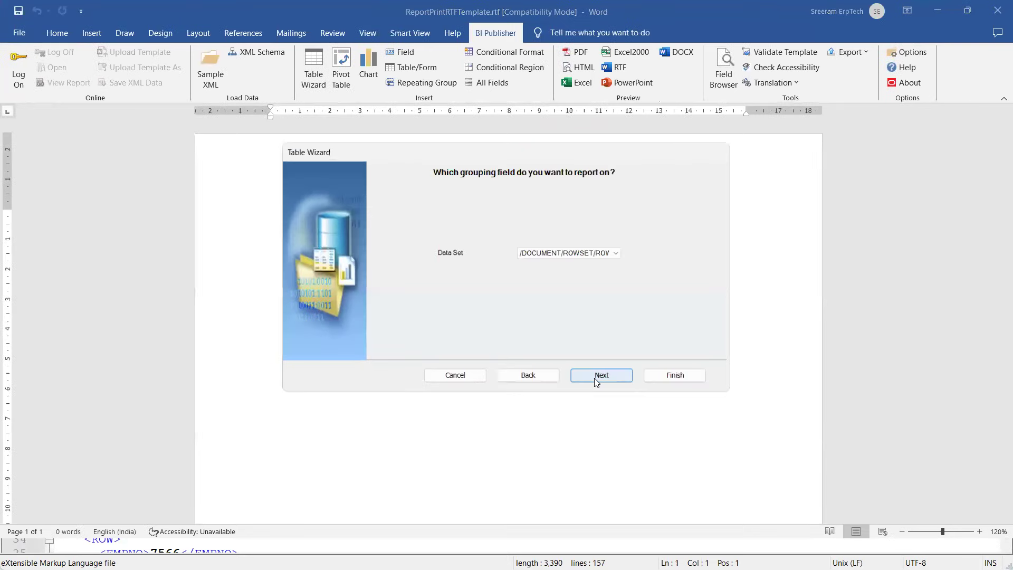
{"action": "left_click", "coordinate": [583, 253]}
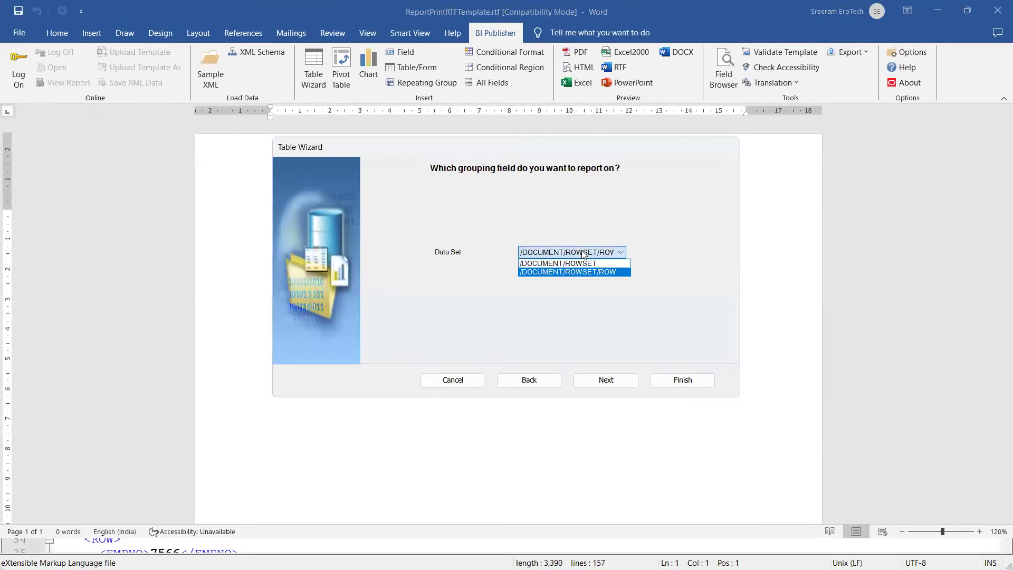
{"action": "left_click", "coordinate": [583, 254]}
{"action": "left_click", "coordinate": [608, 380]}
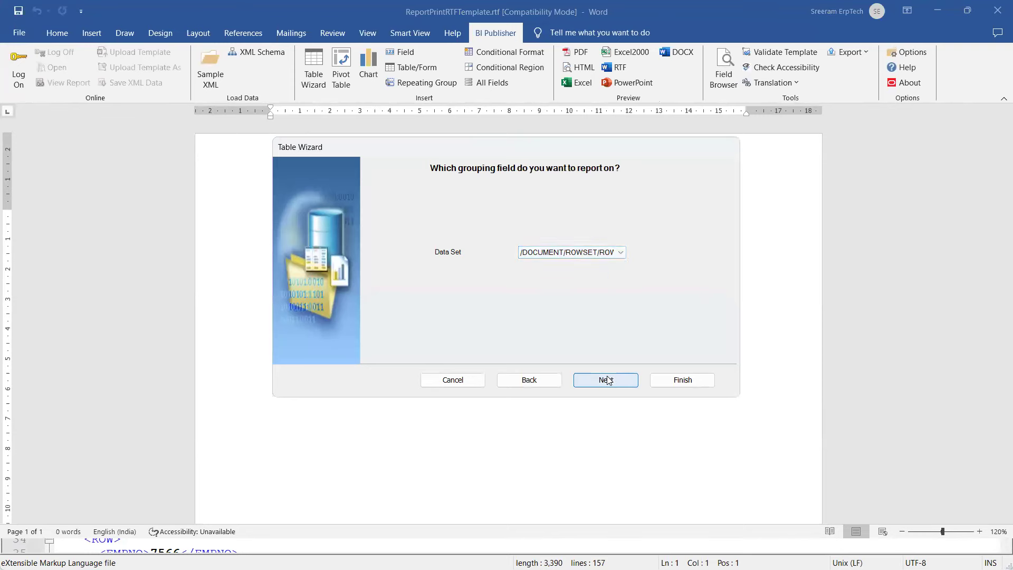
{"action": "left_click", "coordinate": [534, 254]}
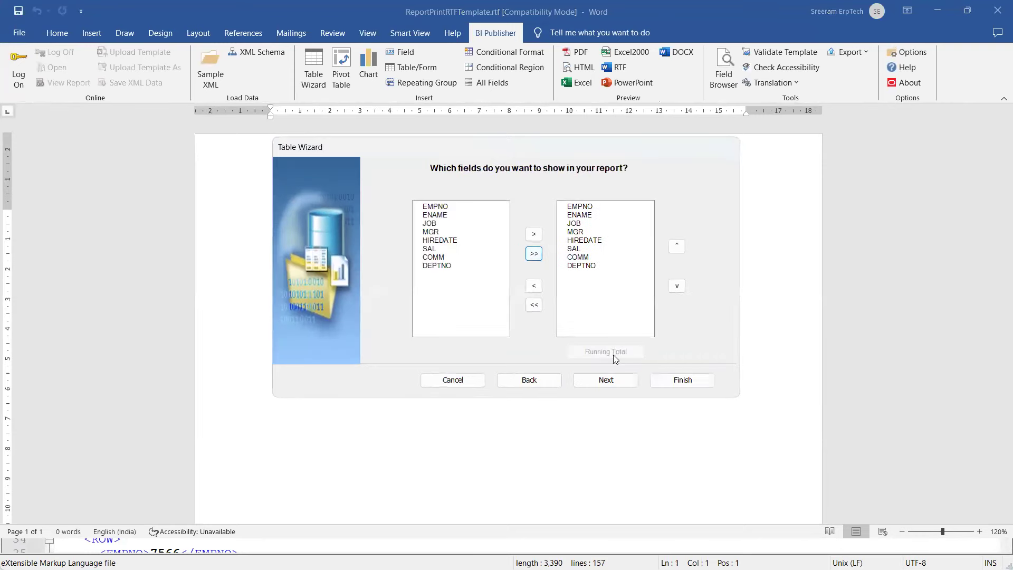
{"action": "left_click", "coordinate": [615, 381]}
{"action": "left_click", "coordinate": [615, 381]}
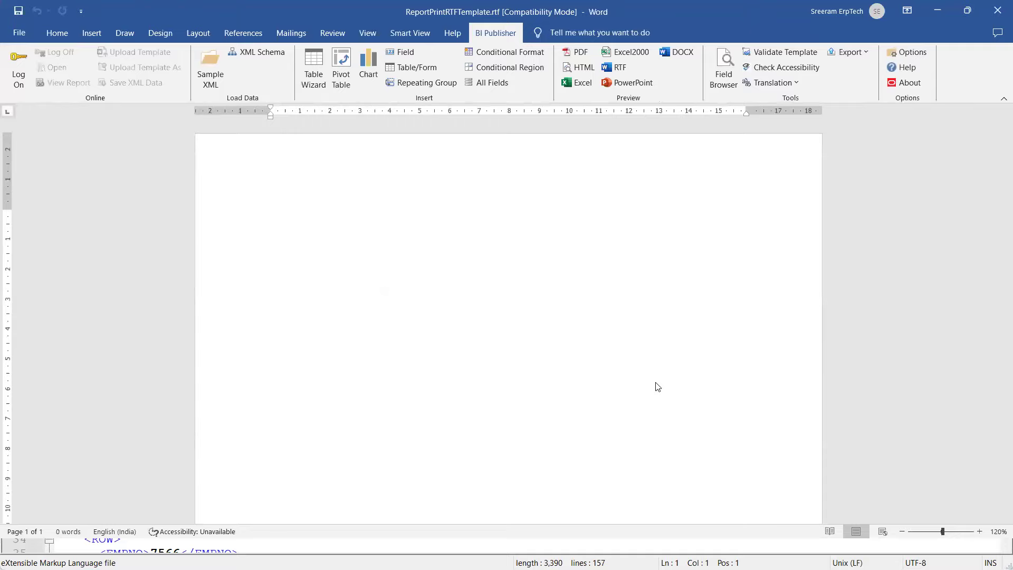
{"action": "left_click", "coordinate": [680, 379]}
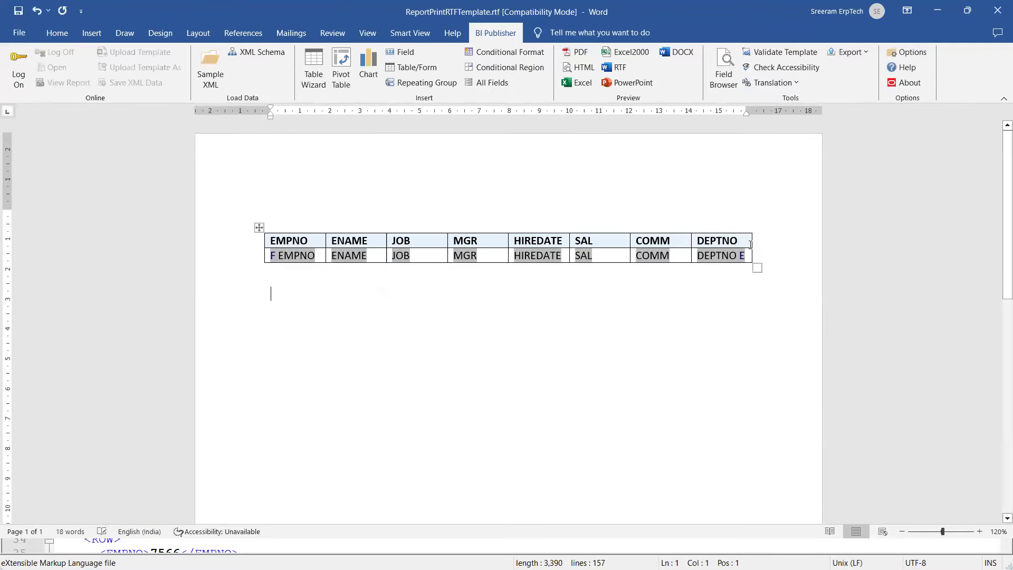
- Shade the table's header row, from EMPNO to DEPTNO, in light orange
{"action": "left_click_drag", "start_coordinate": [741, 242], "coordinate": [277, 242]}
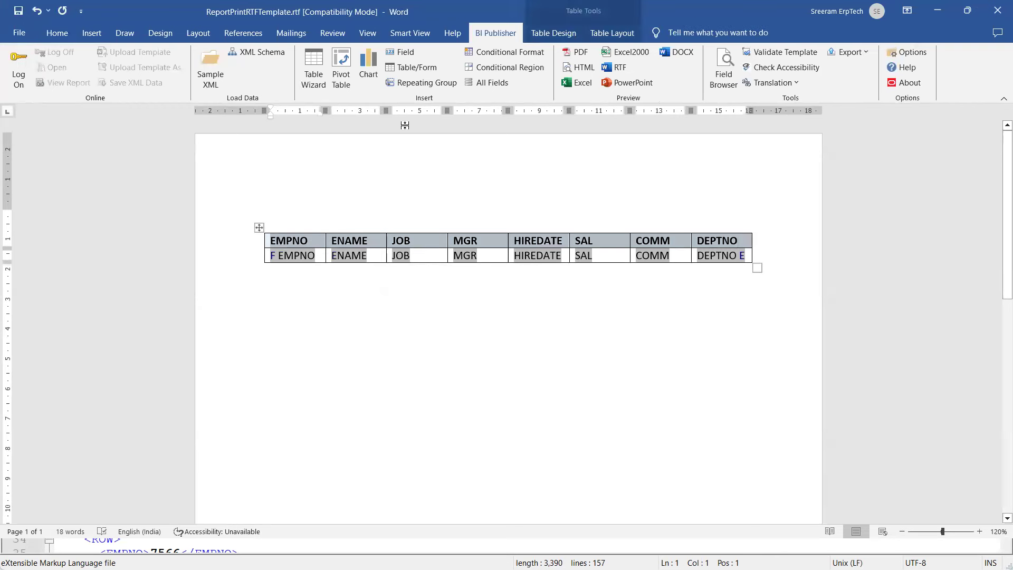
{"action": "left_click", "coordinate": [566, 42]}
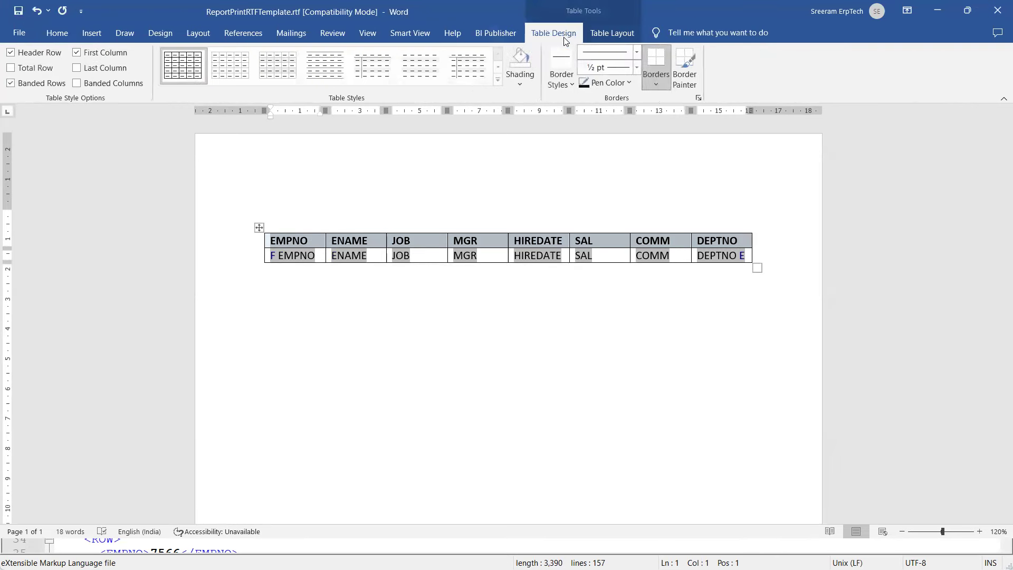
{"action": "left_click", "coordinate": [522, 81]}
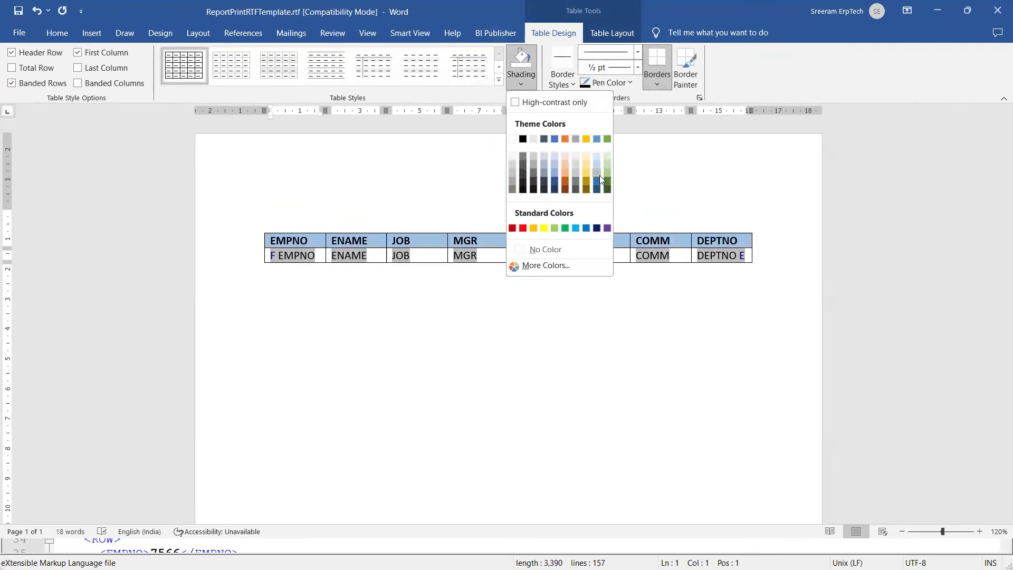
{"action": "left_click", "coordinate": [565, 174]}
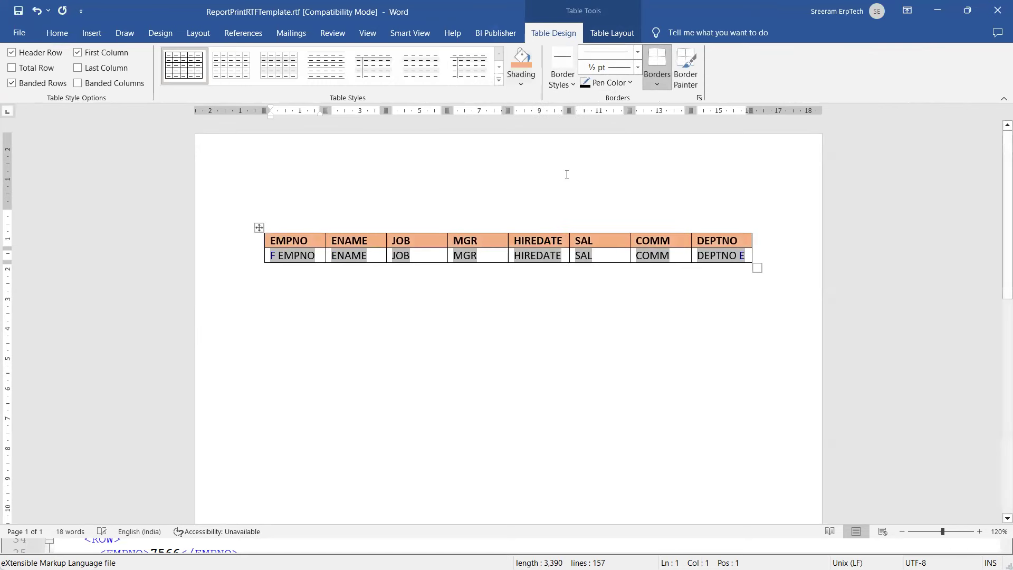
{"action": "left_click", "coordinate": [520, 310]}
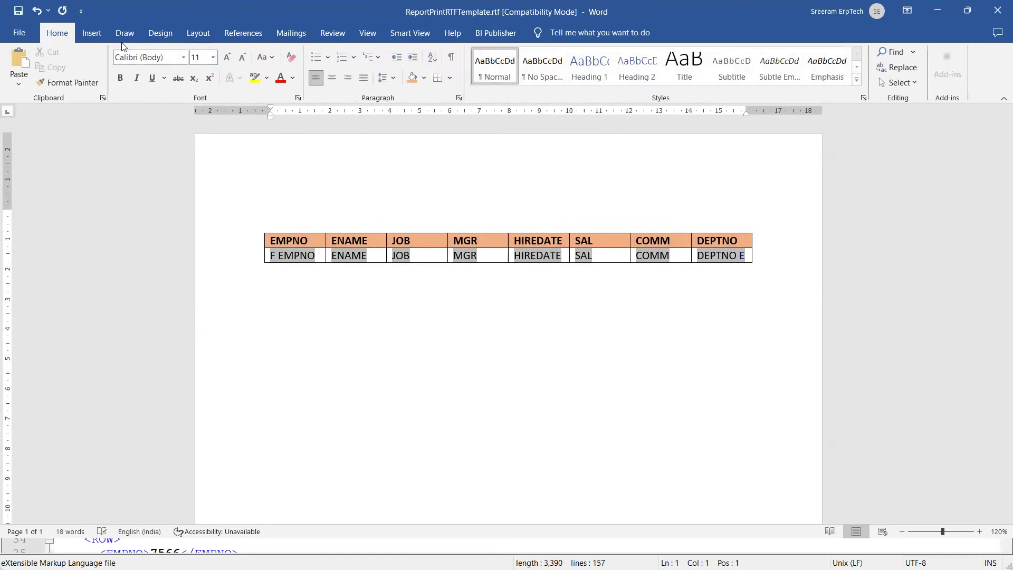
- Insert a blank page header containing the text "APEX- Employee Report – PrintReport"
{"action": "left_click", "coordinate": [92, 32]}
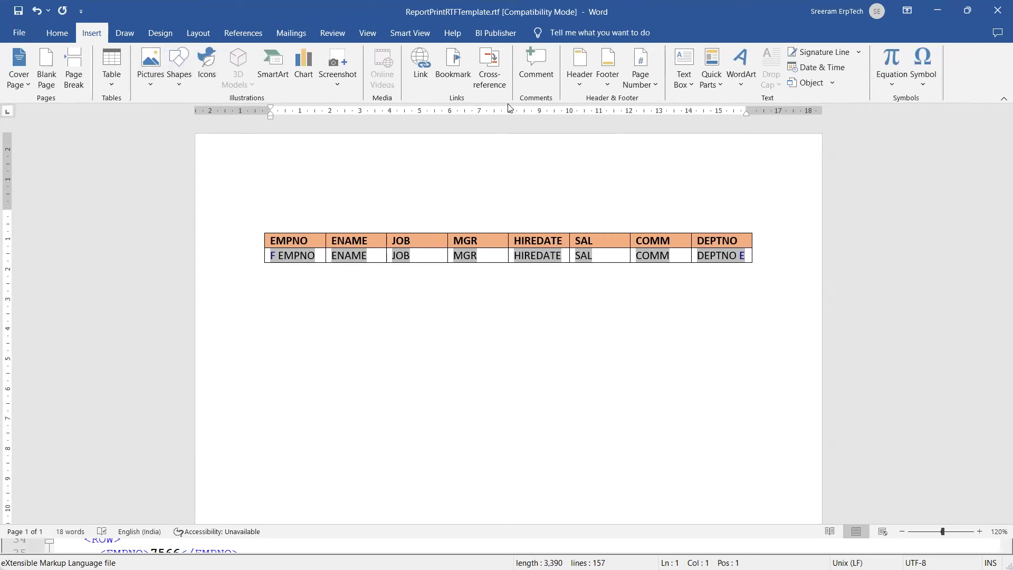
{"action": "left_click", "coordinate": [587, 70]}
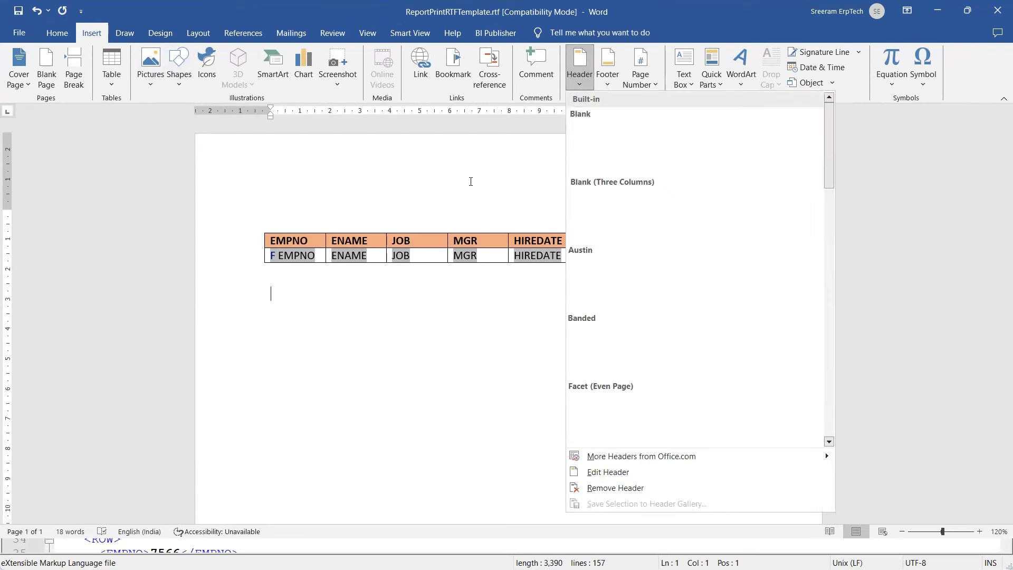
{"action": "left_click", "coordinate": [648, 152]}
{"action": "type", "text": "AP"}
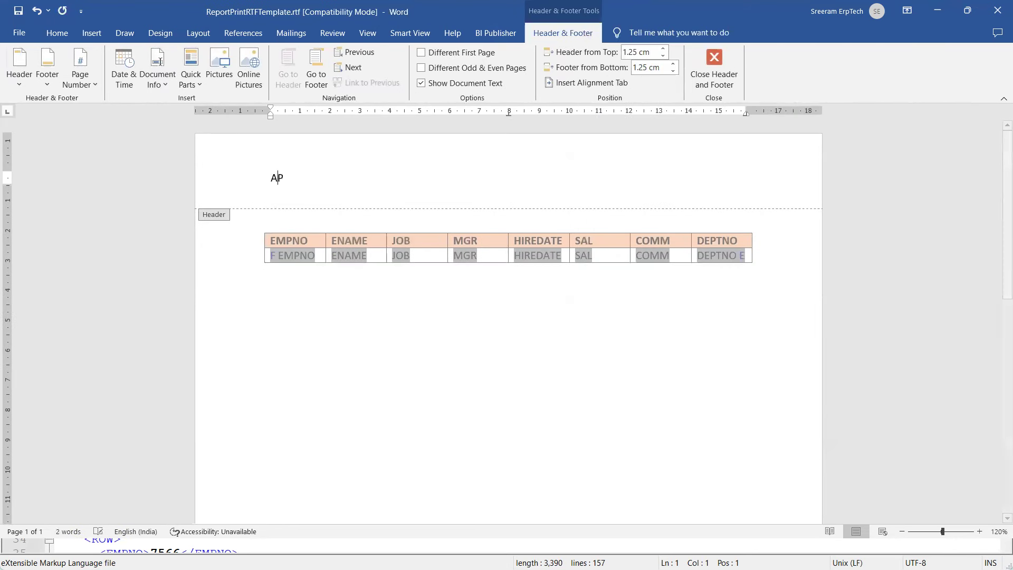
{"action": "type", "text": "EX- Employee Report - PrintReport"}
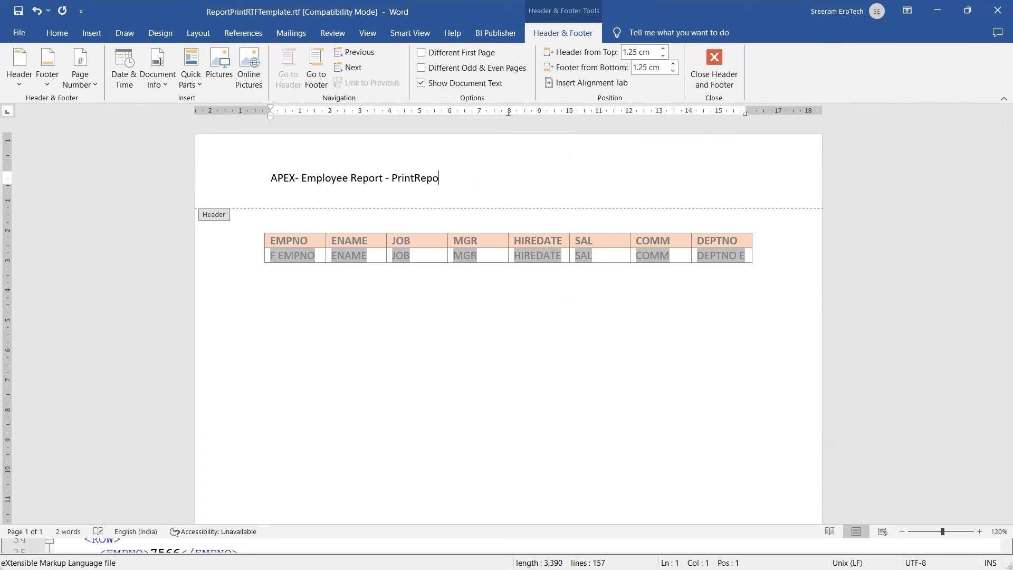
- Make the header text bold and centred, and return to the document body
{"action": "key", "text": "ctrl+a"}
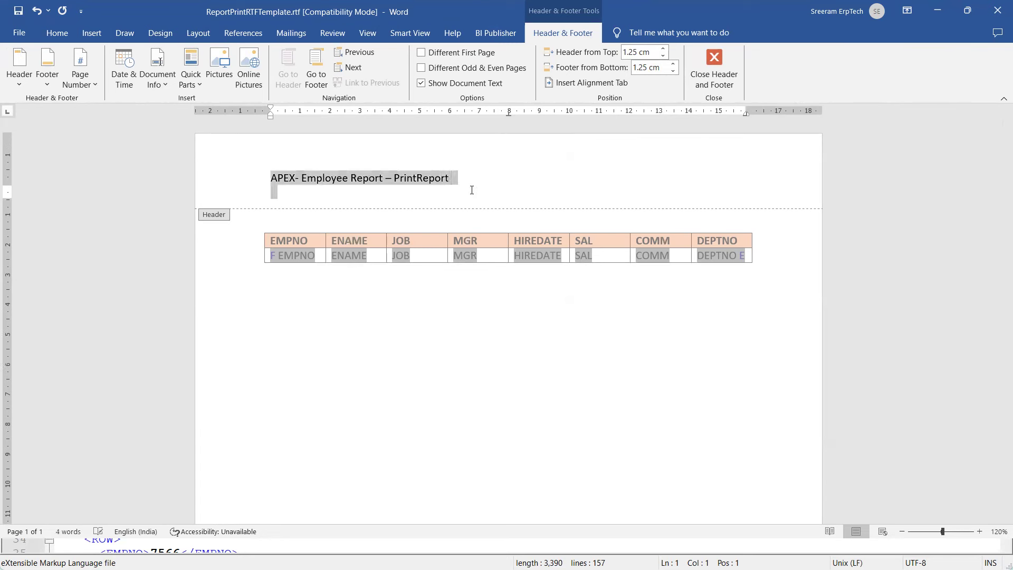
{"action": "key", "text": "ctrl+b"}
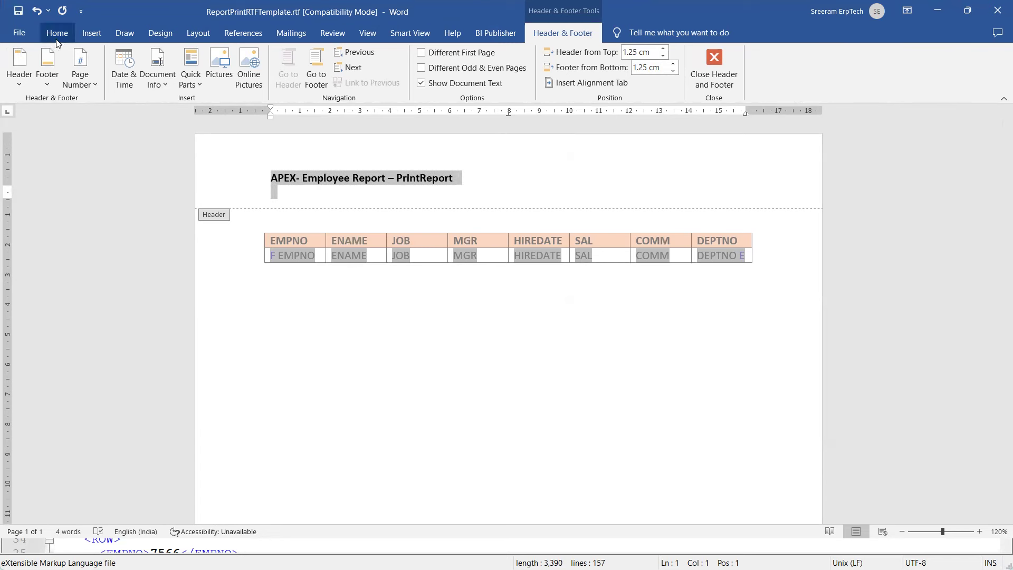
{"action": "left_click", "coordinate": [57, 33]}
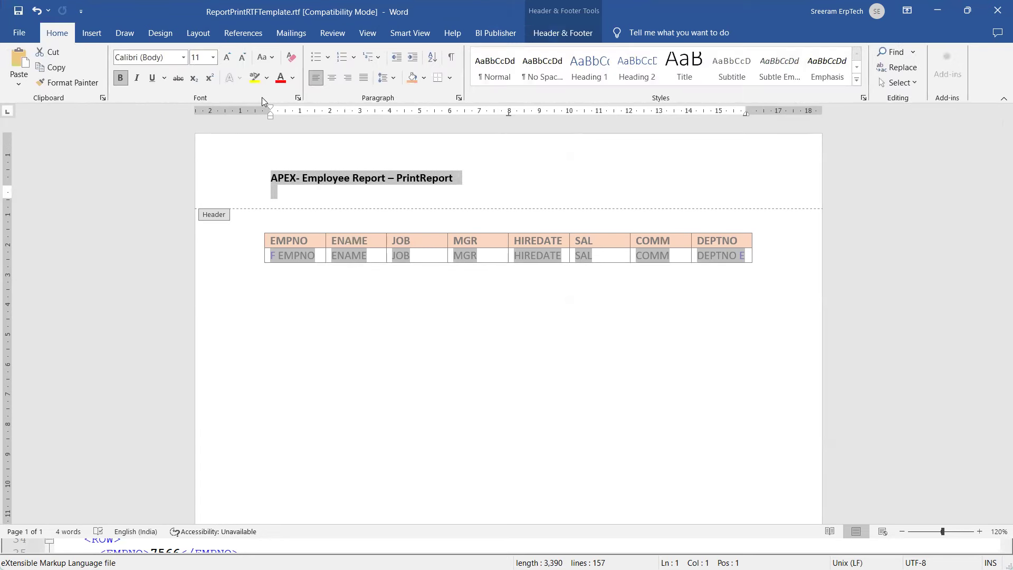
{"action": "left_click", "coordinate": [332, 78]}
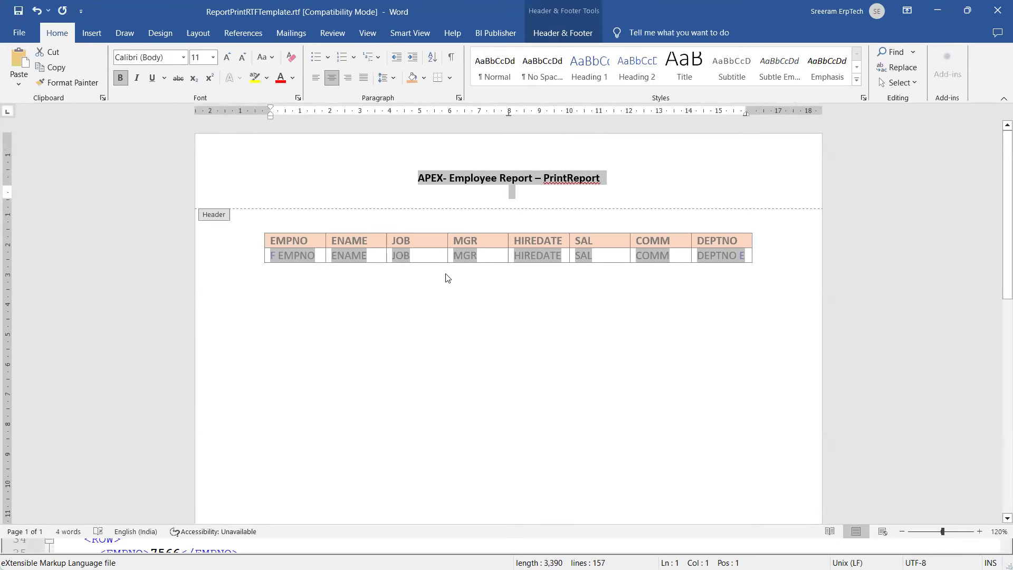
{"action": "double_click", "coordinate": [437, 376]}
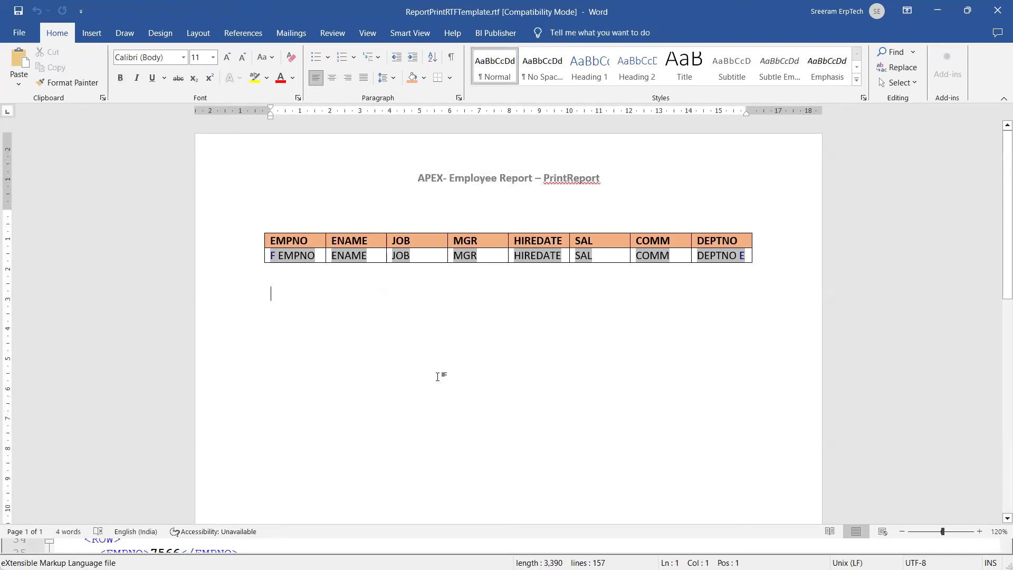
- Switch to the APEX App Builder in Chrome and open Report Layouts from the application's Shared Components
{"action": "key", "text": "alt+Tab"}
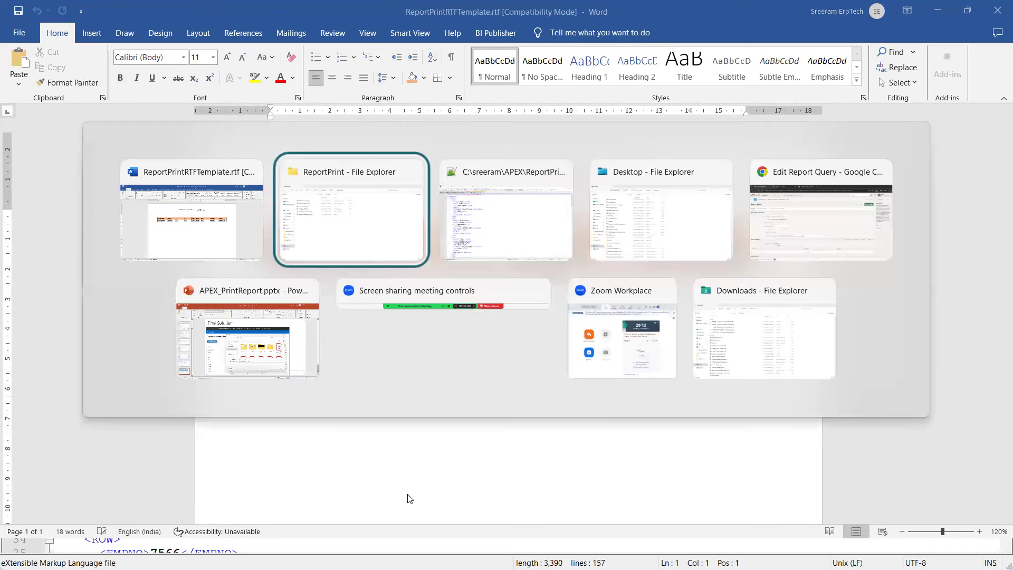
{"action": "key", "text": "alt+Tab"}
{"action": "key", "text": "alt+Tab"}
{"action": "key", "text": "alt+Tab"}
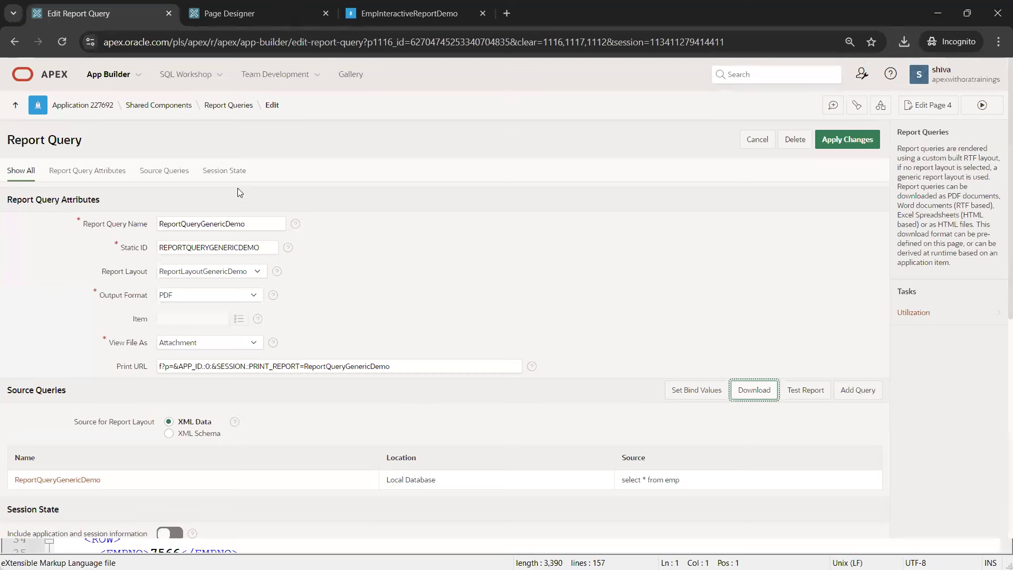
{"action": "left_click", "coordinate": [180, 107]}
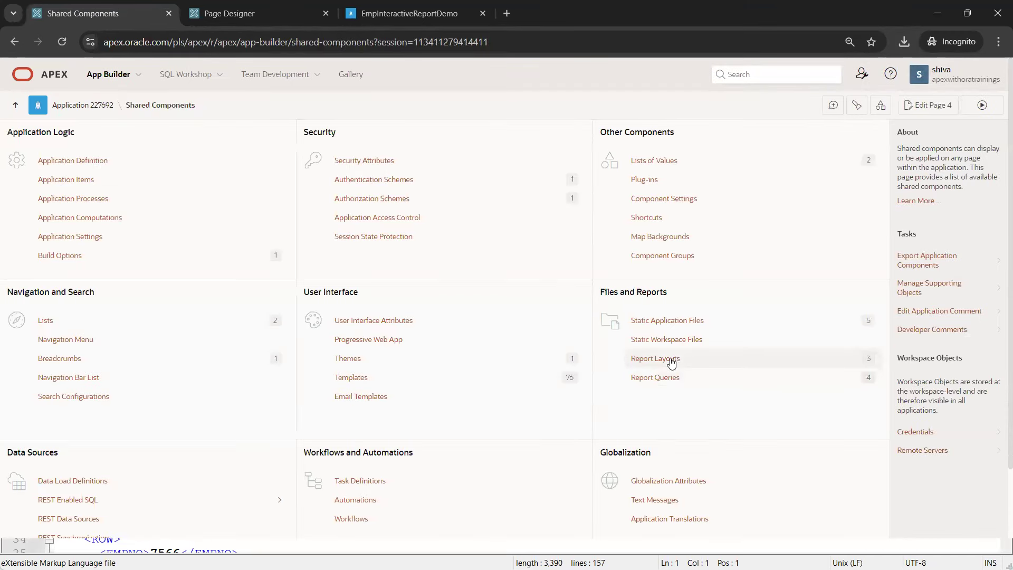
{"action": "left_click", "coordinate": [671, 362]}
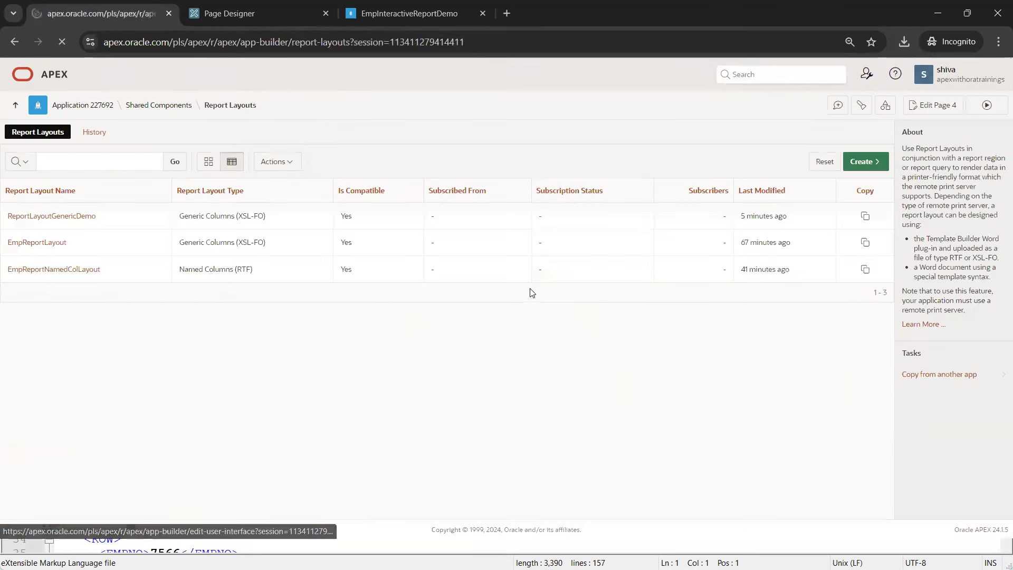
- Start a new report layout of type Named Columns, named ReportLayoutNamedColsDemo
{"action": "left_click", "coordinate": [860, 161]}
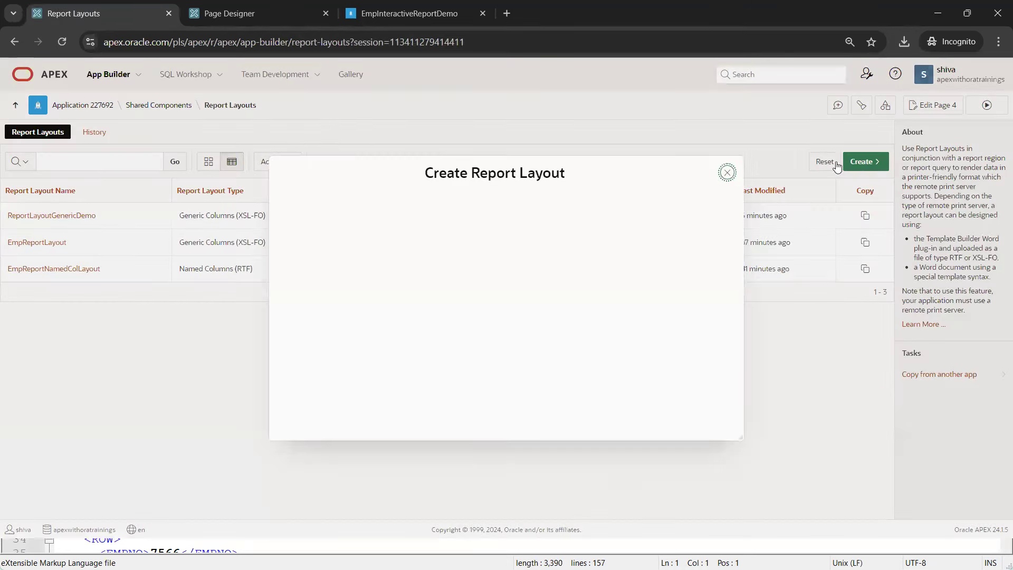
{"action": "left_click", "coordinate": [438, 284]}
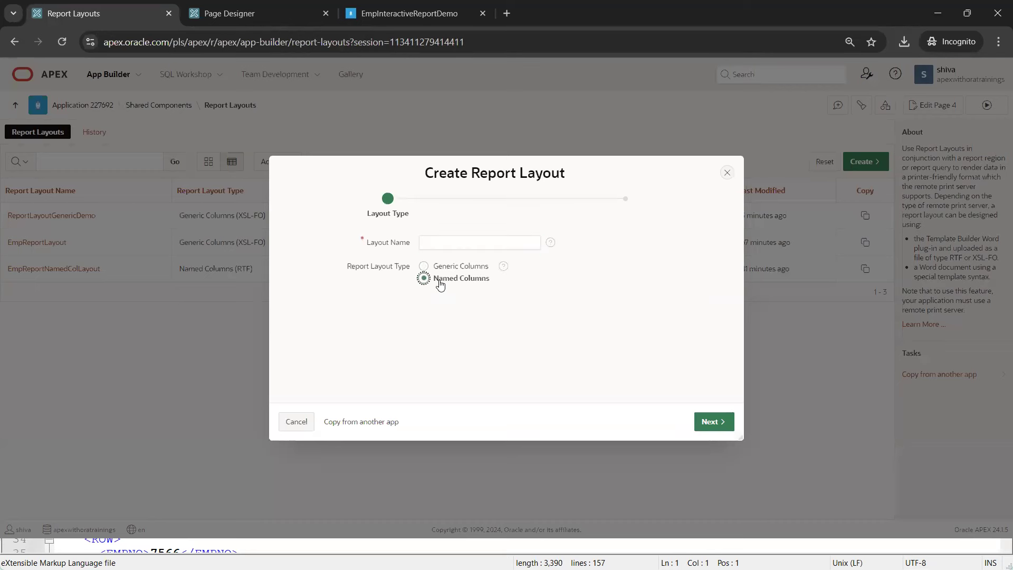
{"action": "left_click", "coordinate": [462, 246]}
{"action": "type", "text": "ReportLayoutNamedColsDemo"}
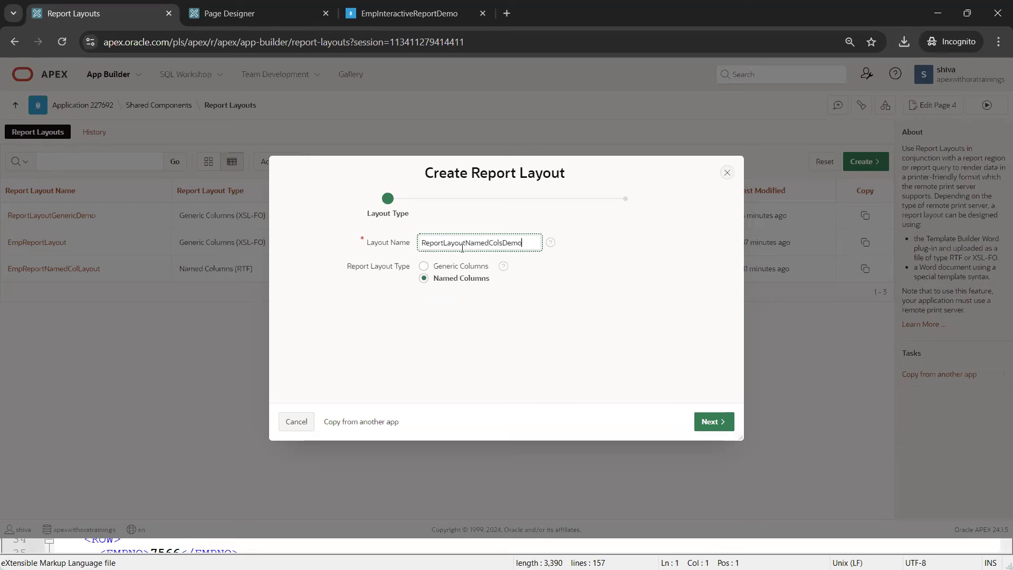
{"action": "left_click", "coordinate": [716, 422]}
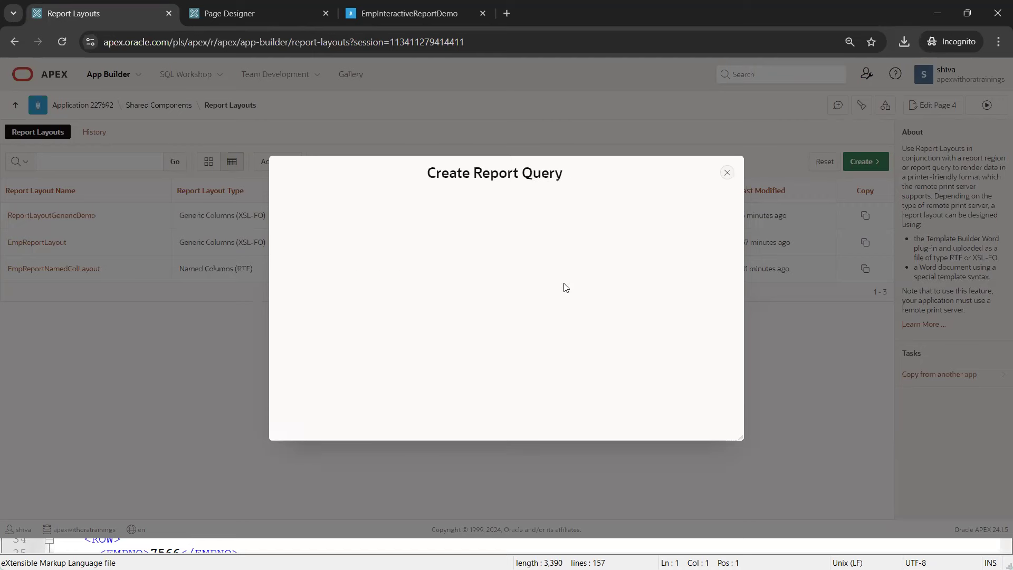
- Upload ReportPrintRTFTemplate.rtf as the report layout file, create the layout and check its type in the list
{"action": "left_click", "coordinate": [490, 309]}
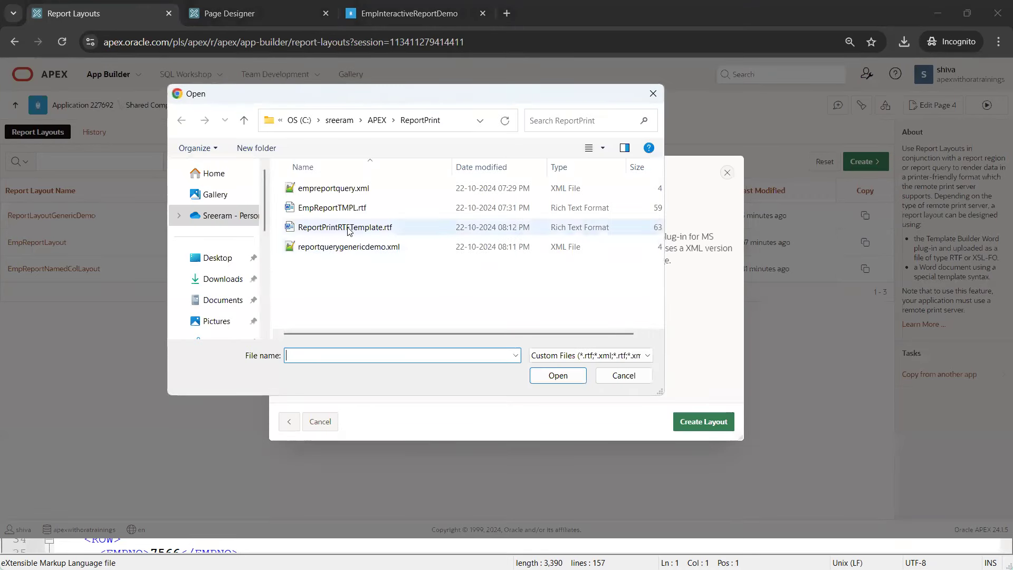
{"action": "double_click", "coordinate": [348, 228]}
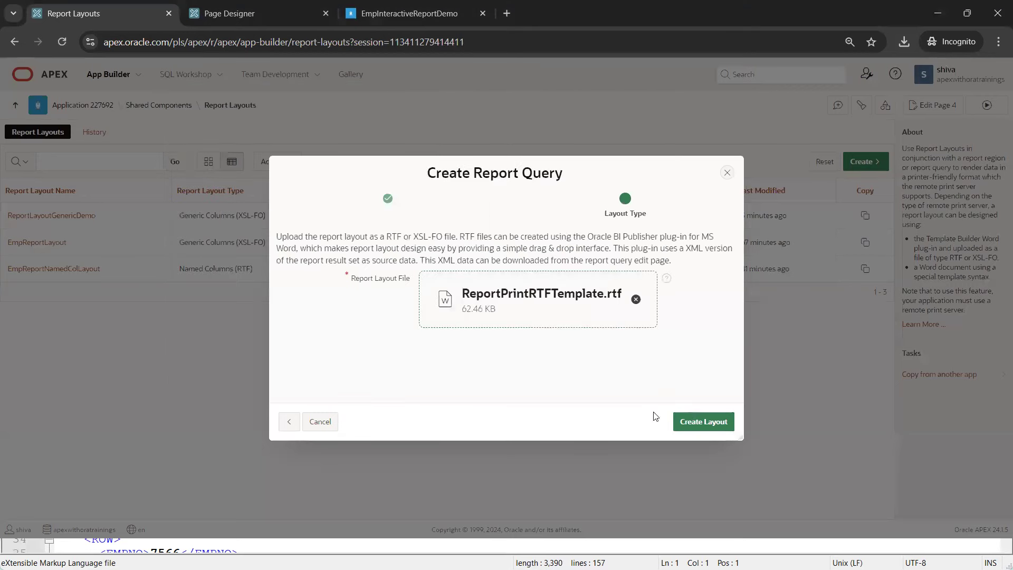
{"action": "left_click", "coordinate": [685, 421]}
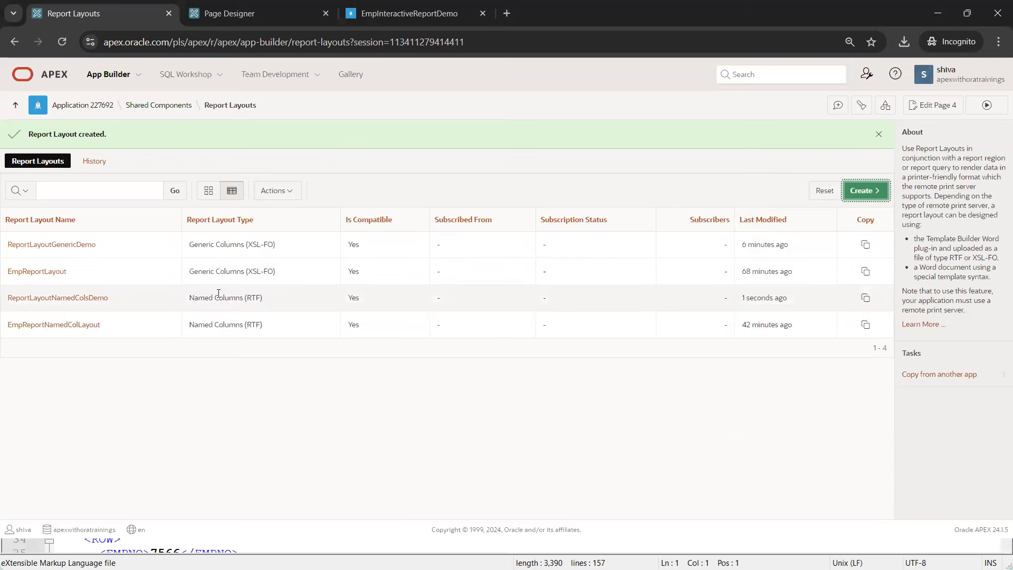
{"action": "left_click_drag", "start_coordinate": [197, 299], "coordinate": [271, 303]}
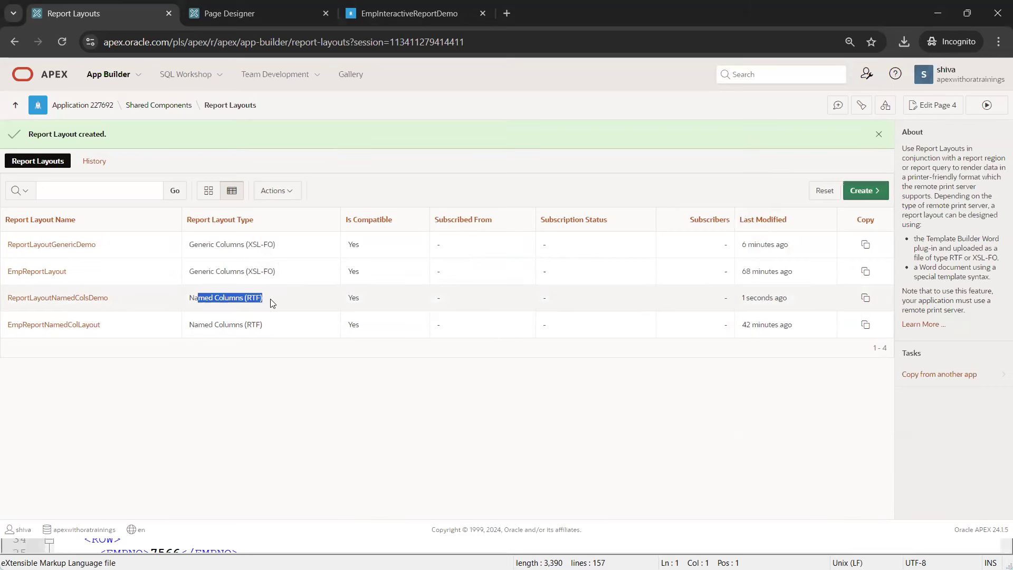
{"action": "left_click", "coordinate": [271, 302]}
- Start a new report query in Shared Components named ReportQueryNamedLayoutDemo, using the report layout ReportLayoutNamedColsDemo
{"action": "left_click", "coordinate": [147, 109]}
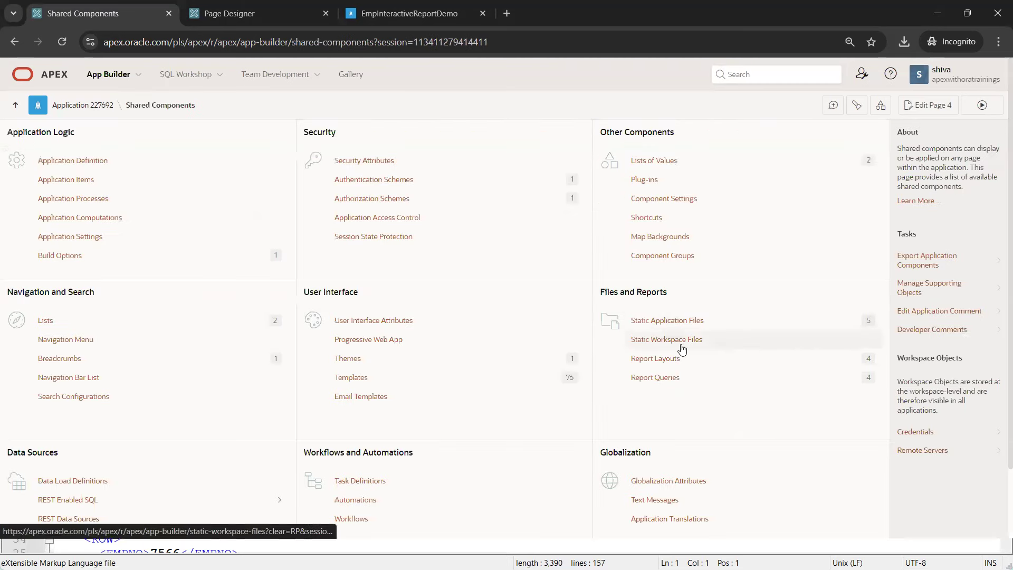
{"action": "left_click", "coordinate": [676, 378]}
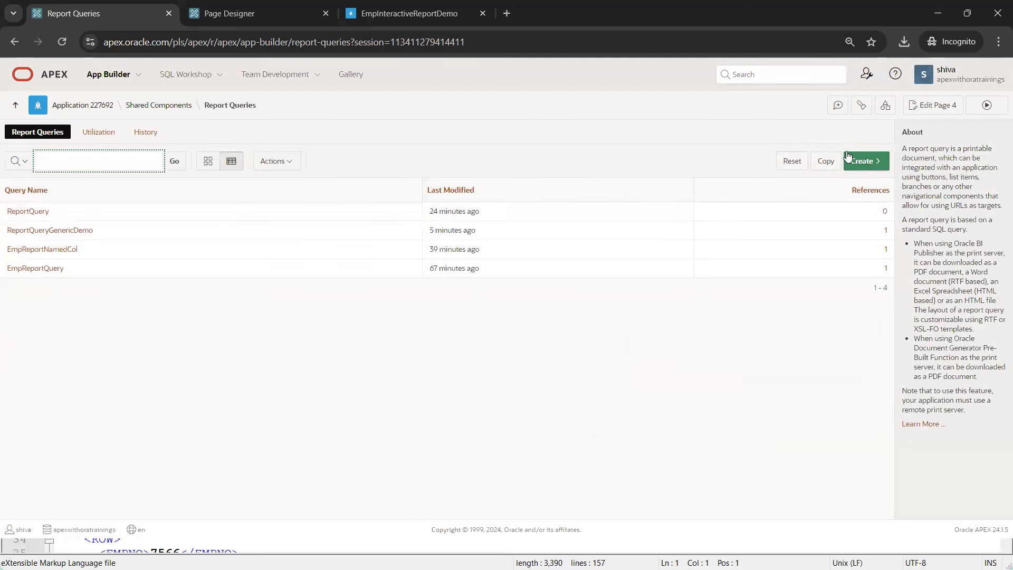
{"action": "left_click", "coordinate": [848, 157]}
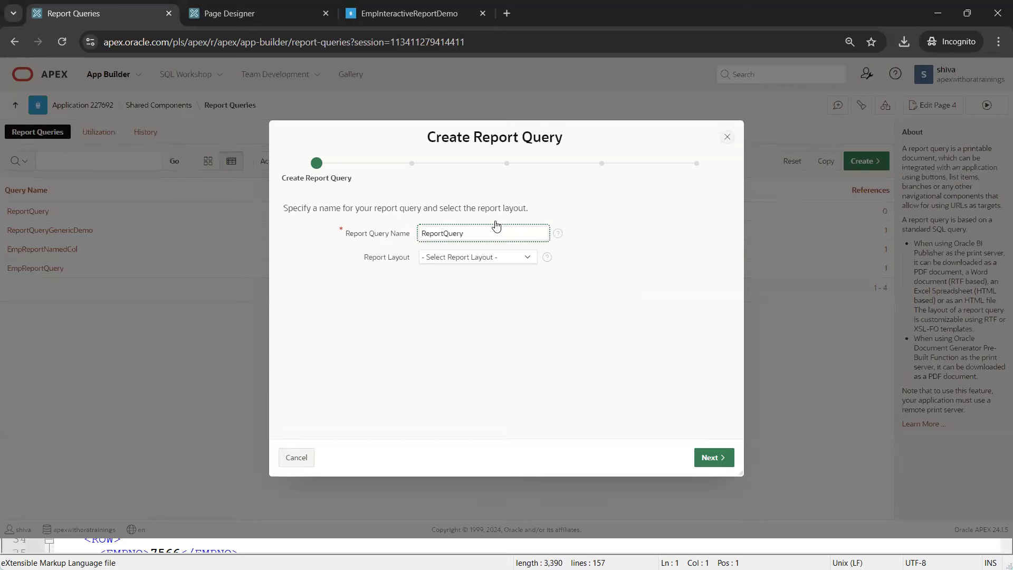
{"action": "type", "text": "ReportQueryNamedLayout"}
{"action": "key", "text": "Tab"}
{"action": "left_click", "coordinate": [482, 258]}
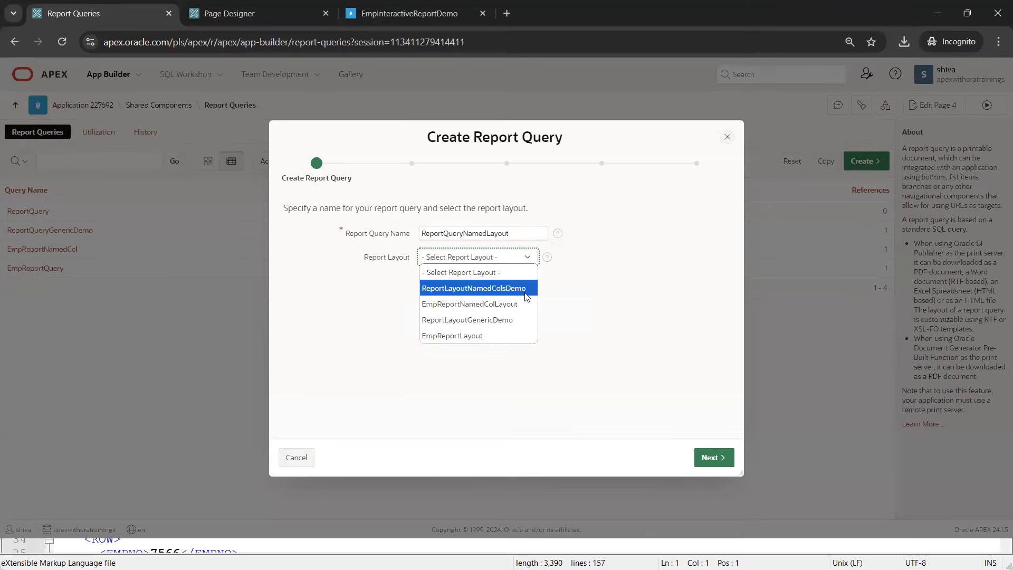
{"action": "left_click", "coordinate": [475, 288]}
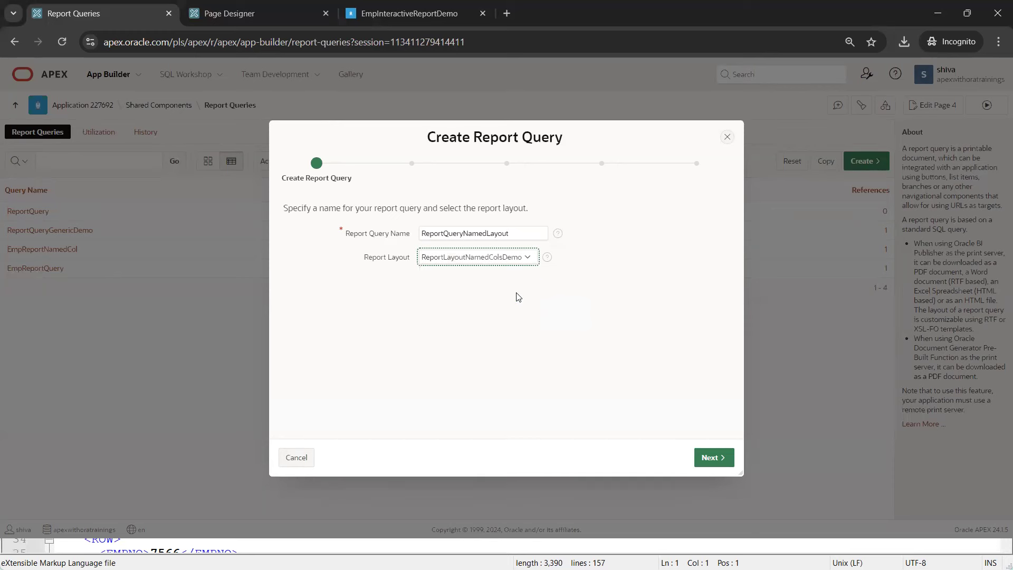
{"action": "left_click", "coordinate": [519, 234]}
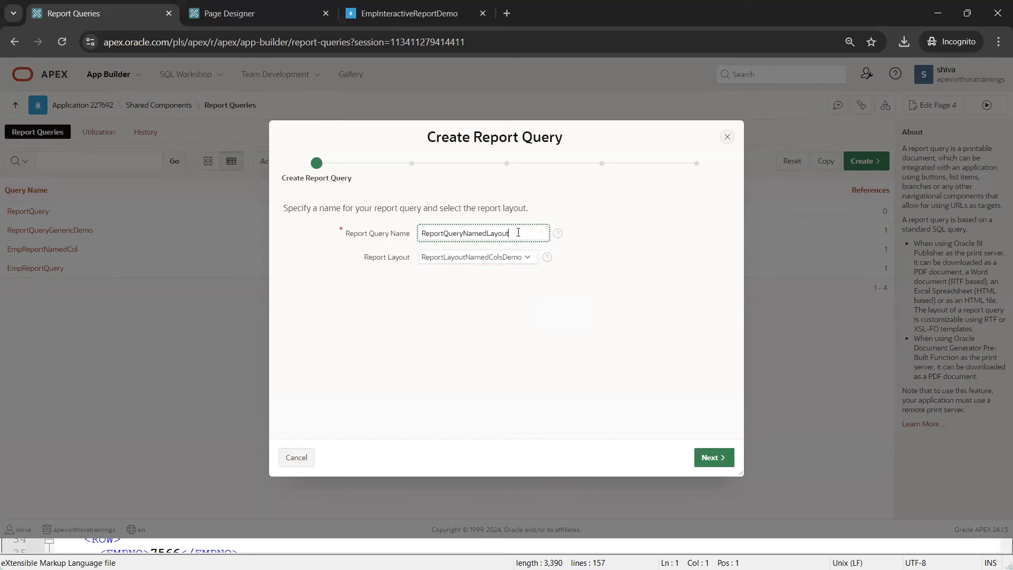
{"action": "left_click", "coordinate": [724, 458]}
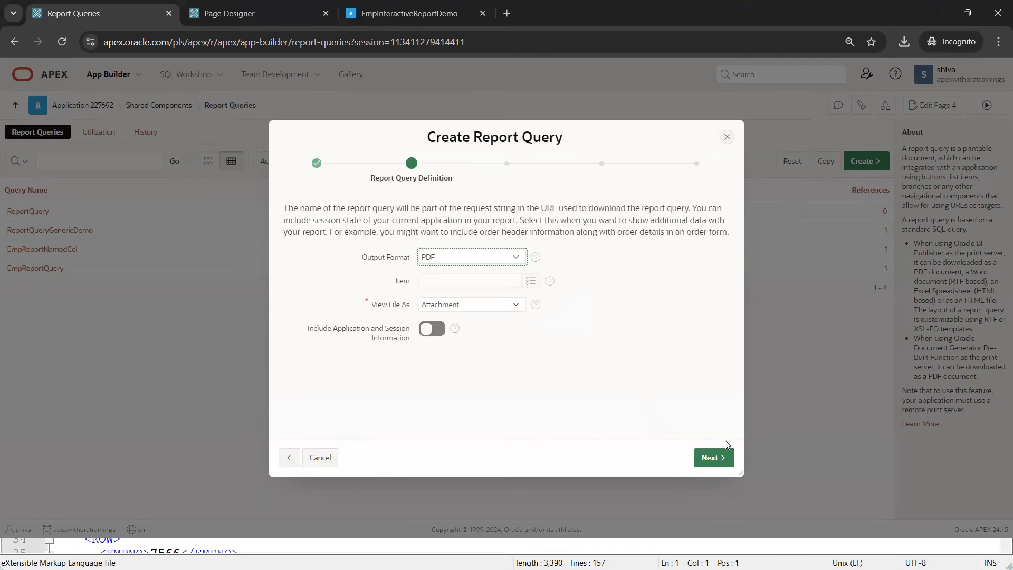
- Use the local database SQL query "select * from emp" as the report query's source, keep PDF output, and create the report query
{"action": "left_click", "coordinate": [715, 458]}
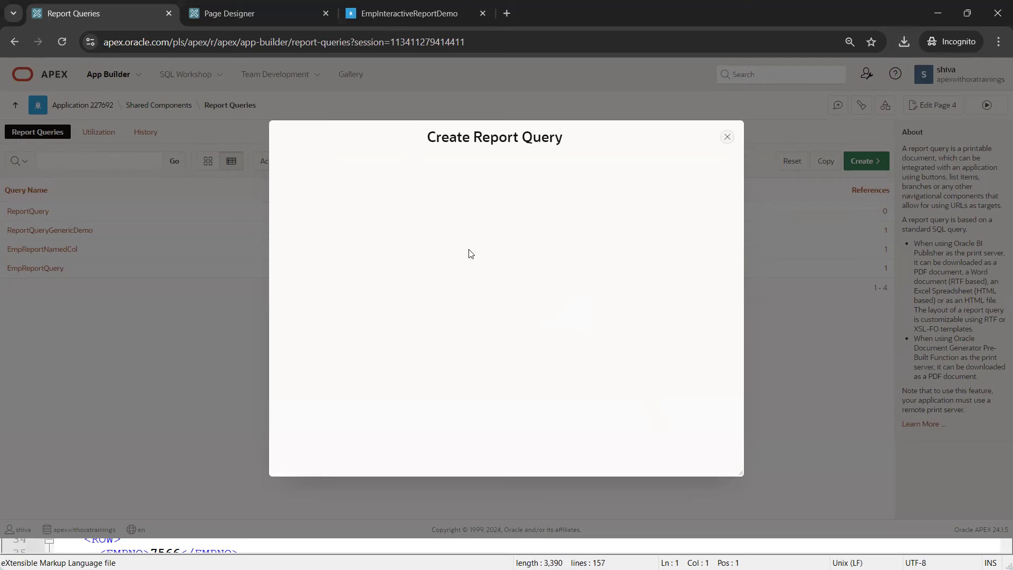
{"action": "left_click", "coordinate": [466, 255]}
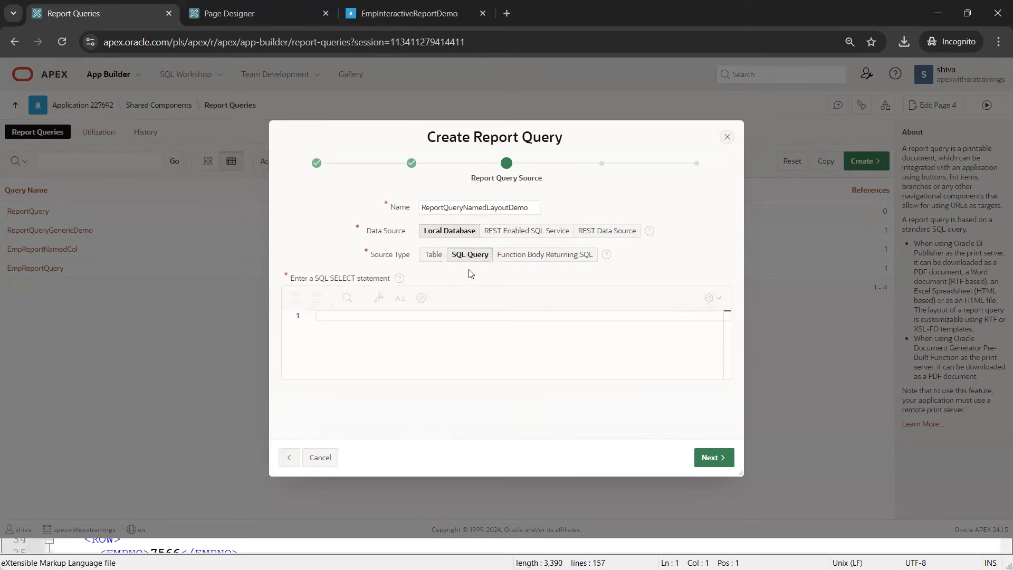
{"action": "left_click", "coordinate": [434, 255]}
{"action": "left_click", "coordinate": [475, 302]}
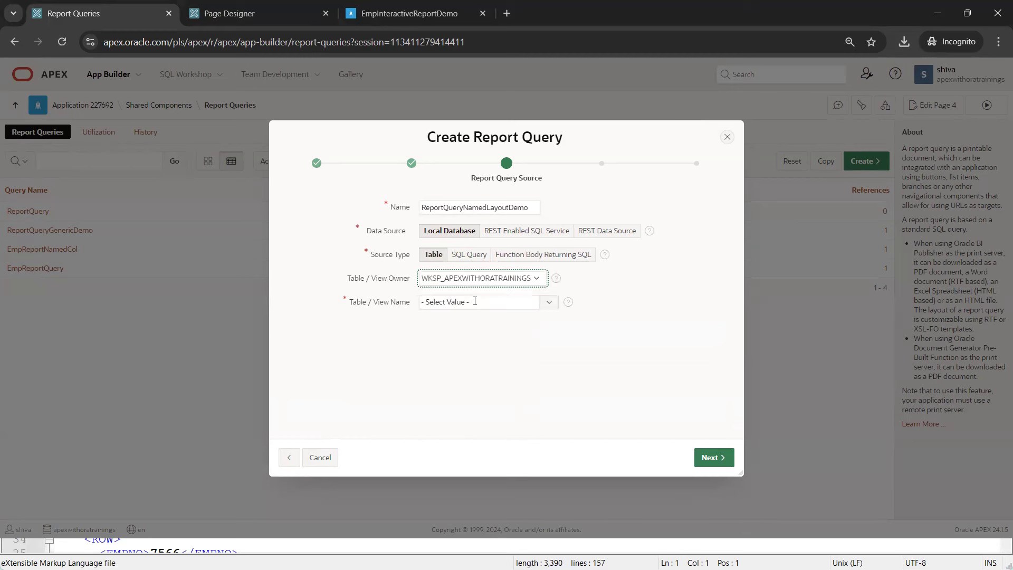
{"action": "left_click", "coordinate": [459, 300]}
{"action": "left_click", "coordinate": [470, 255]}
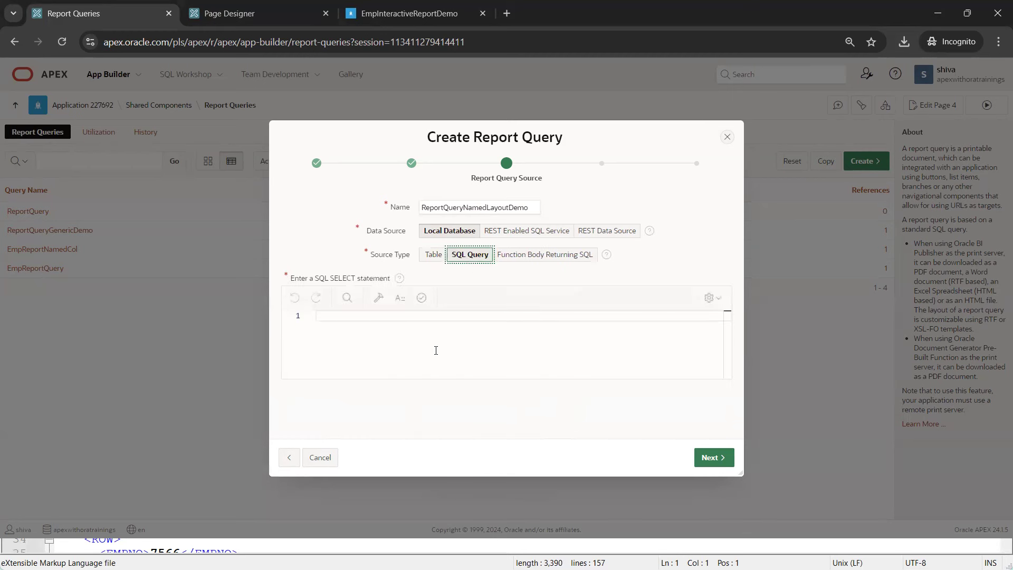
{"action": "type", "text": "select * from emp"}
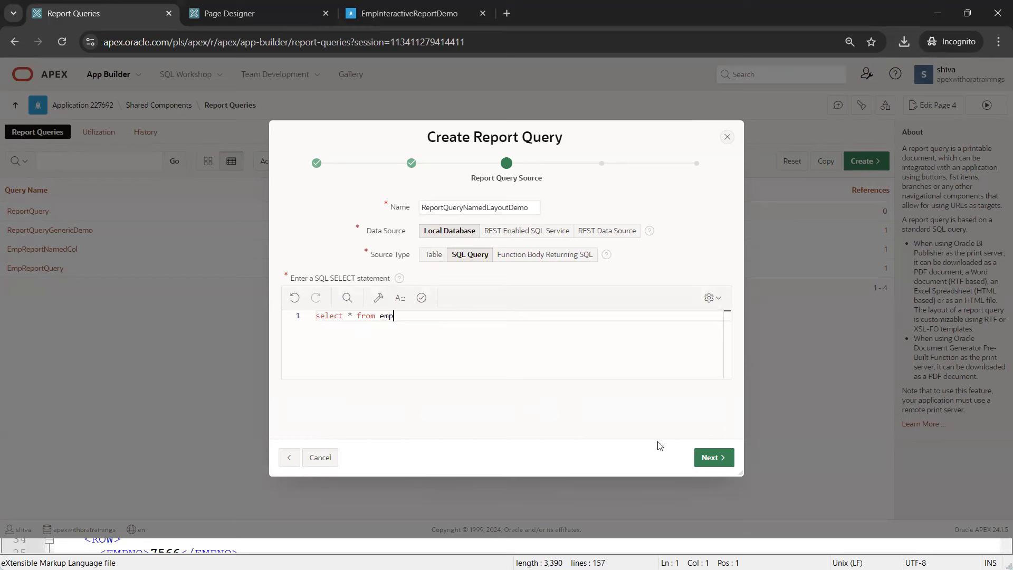
{"action": "left_click", "coordinate": [713, 457]}
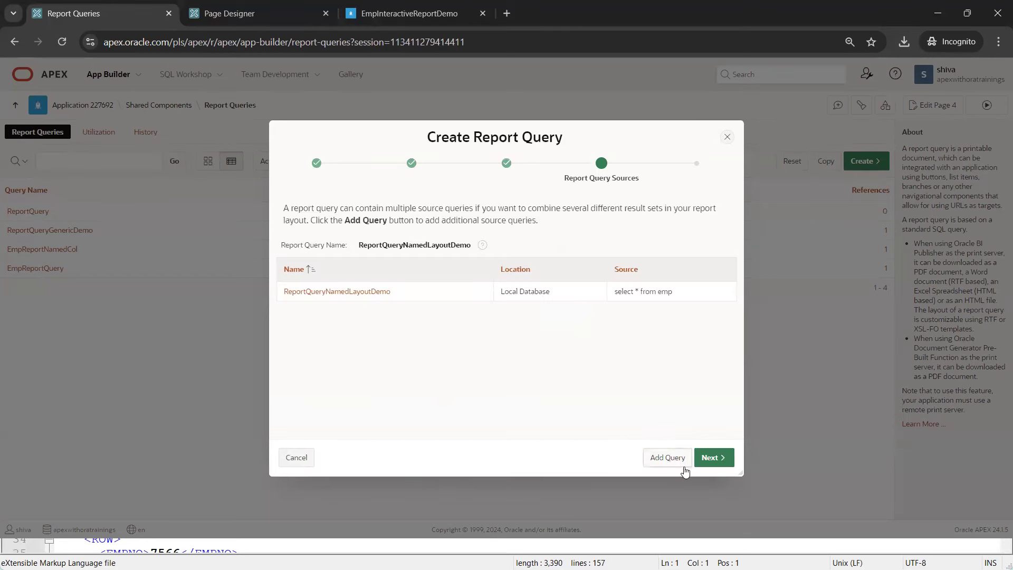
{"action": "left_click", "coordinate": [724, 465]}
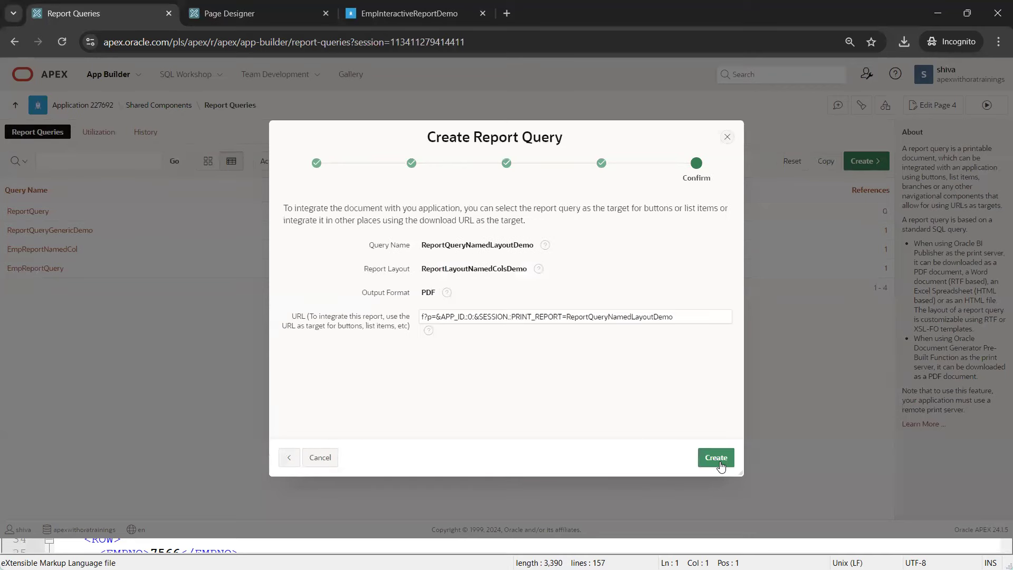
{"action": "left_click", "coordinate": [720, 464]}
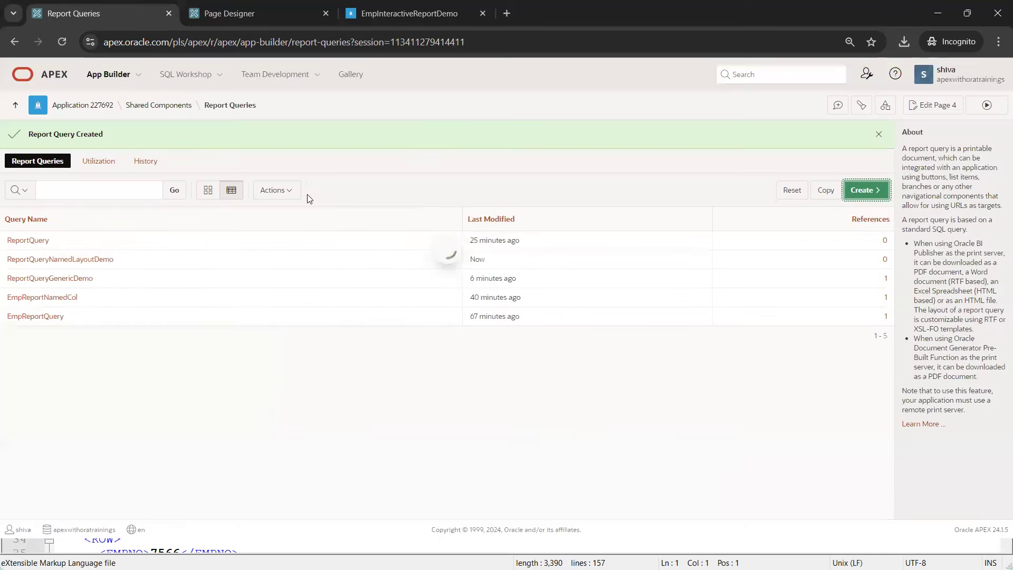
- Switch to page 4 in Page Designer and move PrintReportGenericBtn above the EmpInteractiveReportDemo region in the Body
{"action": "left_click", "coordinate": [230, 15]}
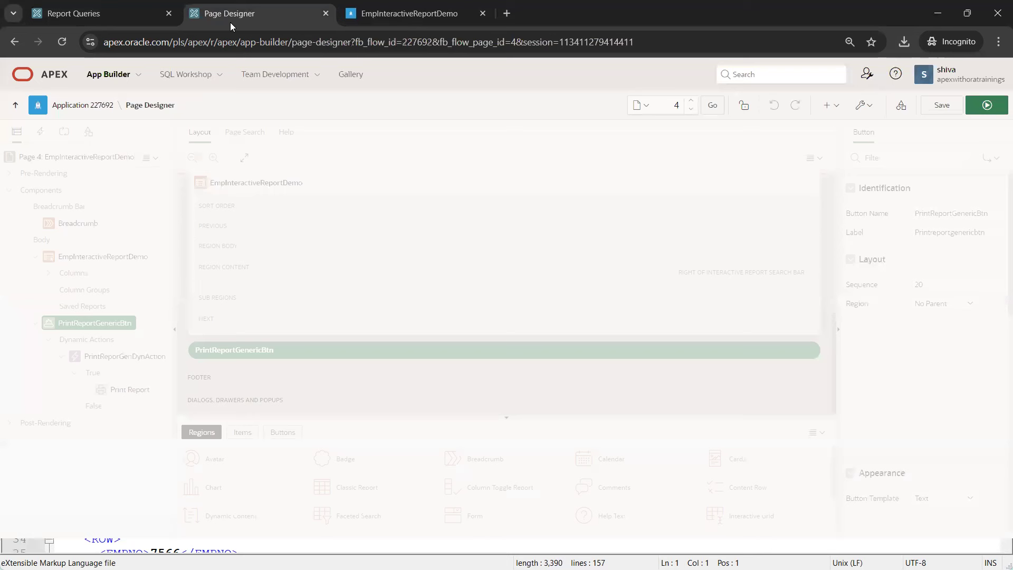
{"action": "left_click", "coordinate": [36, 323]}
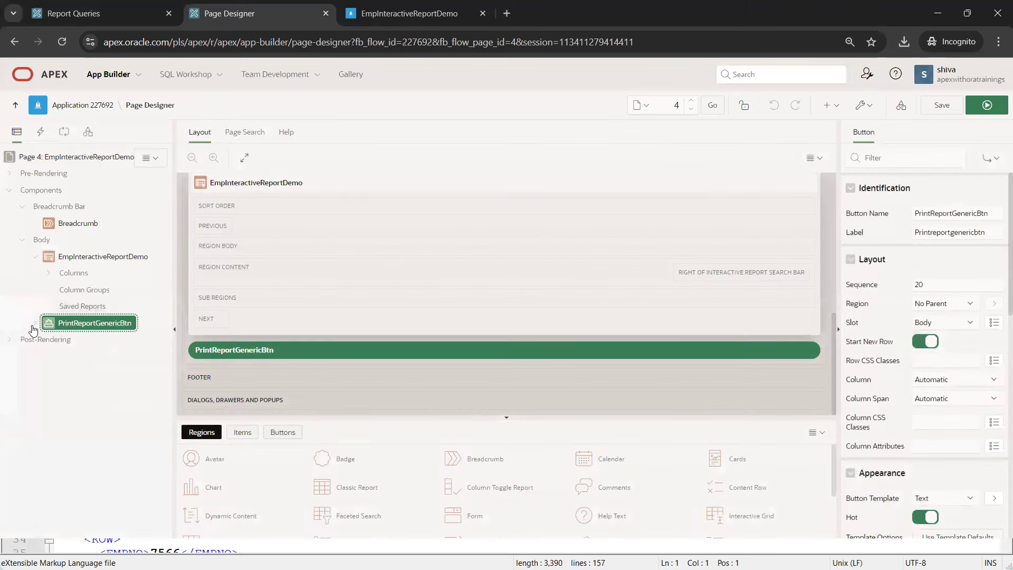
{"action": "left_click", "coordinate": [38, 258]}
{"action": "left_click", "coordinate": [42, 240]}
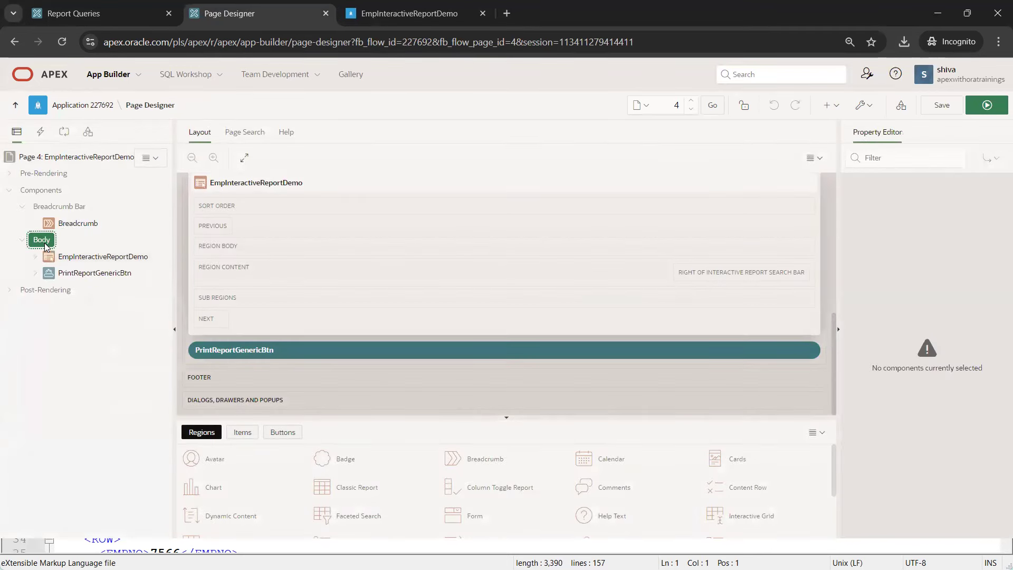
{"action": "left_click_drag", "start_coordinate": [73, 276], "coordinate": [50, 257]}
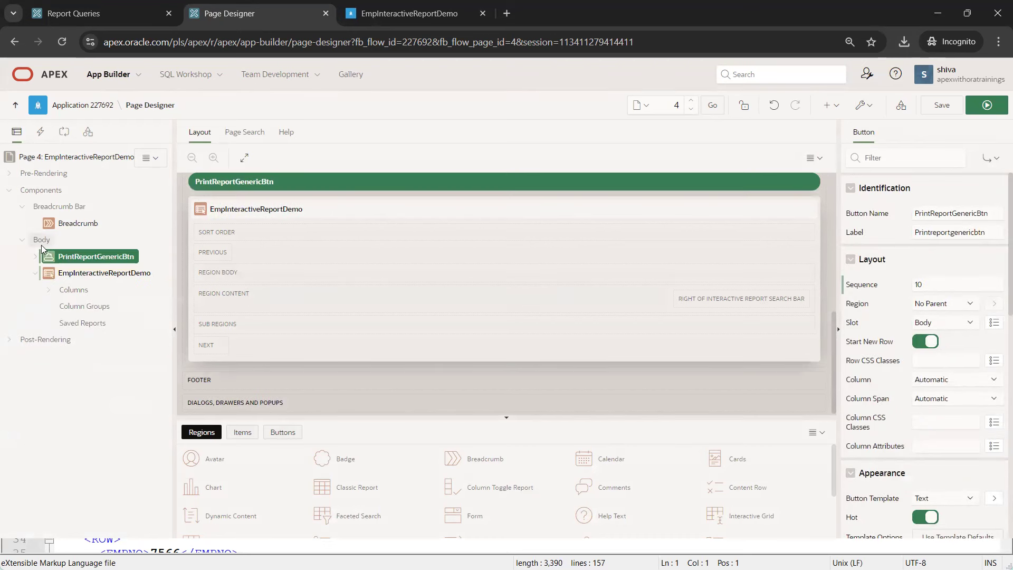
- Create a new button in the Body of page 4 and name it PrintReportNamedColBtn
{"action": "right_click", "coordinate": [45, 240]}
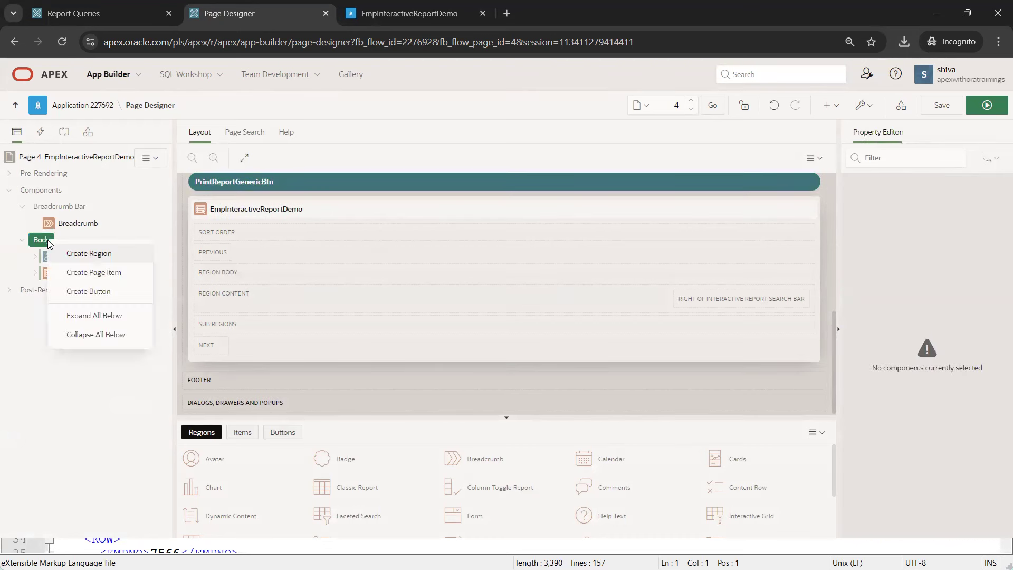
{"action": "left_click", "coordinate": [77, 290]}
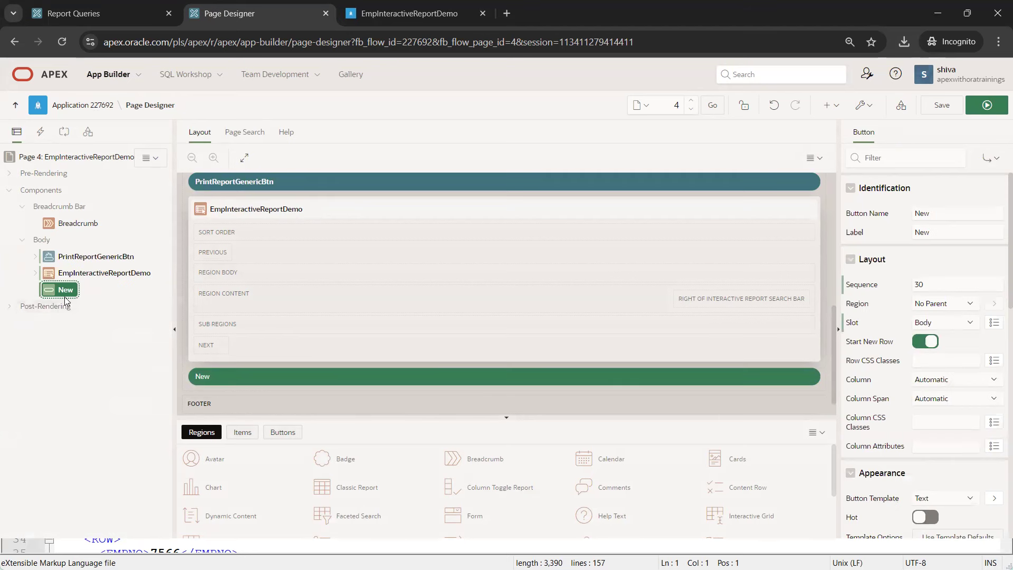
{"action": "double_click", "coordinate": [989, 207]}
{"action": "type", "text": "PrintReportNamed"}
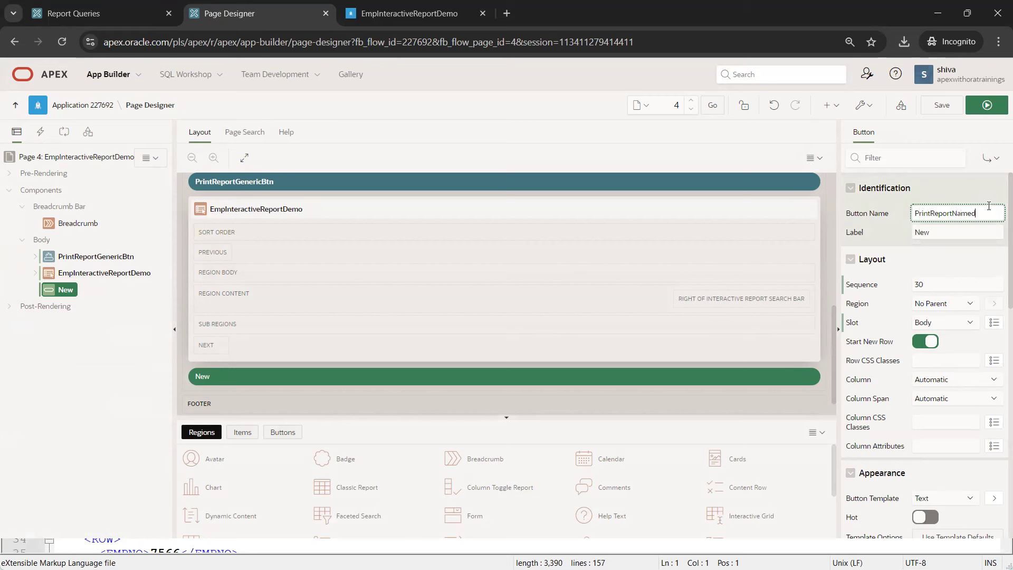
{"action": "type", "text": "ColBtn"}
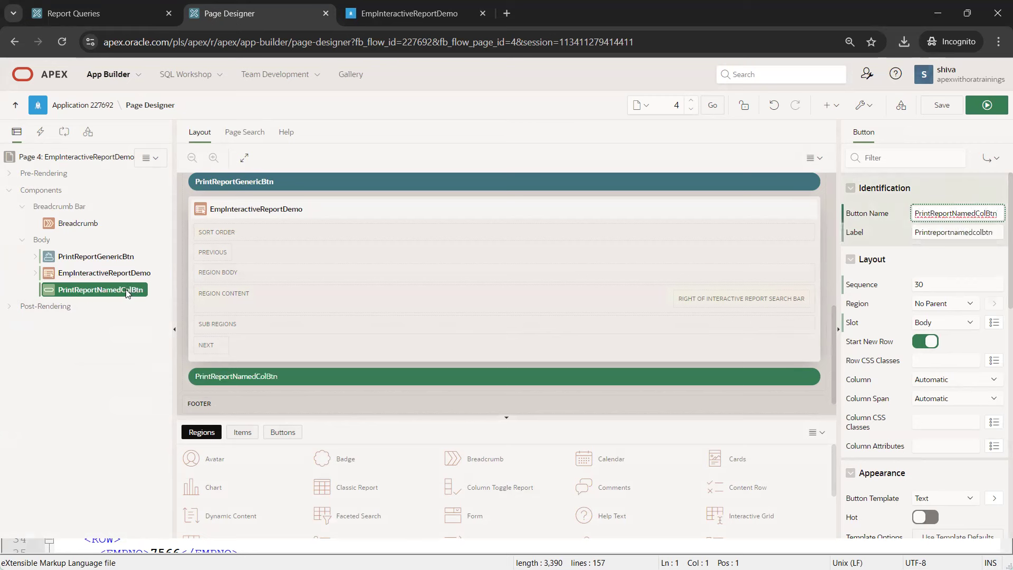
- Add a dynamic action to PrintReportNamedColBtn with the true action Print Report, using the report query ReportQuery
{"action": "right_click", "coordinate": [127, 293]}
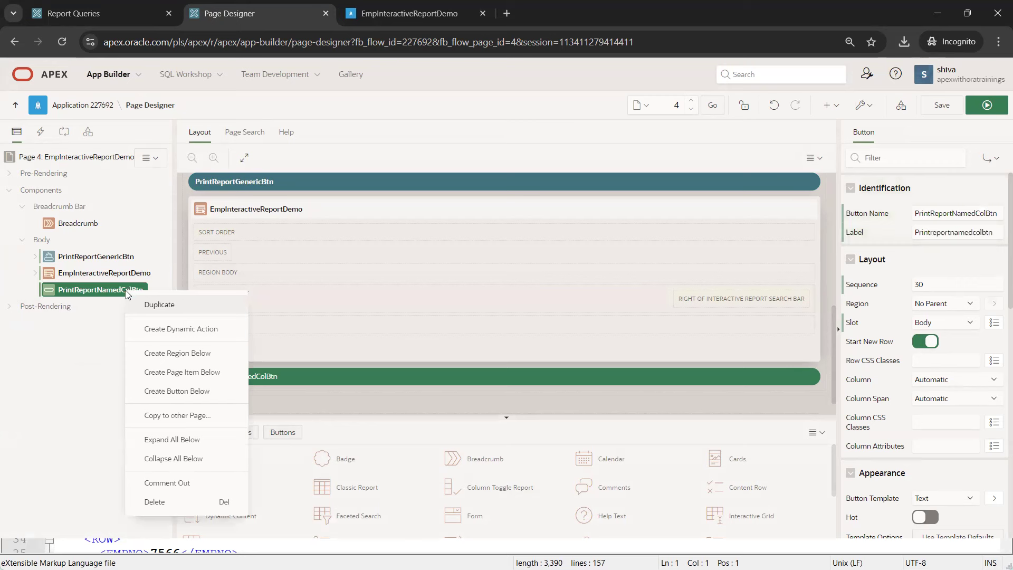
{"action": "left_click", "coordinate": [162, 340]}
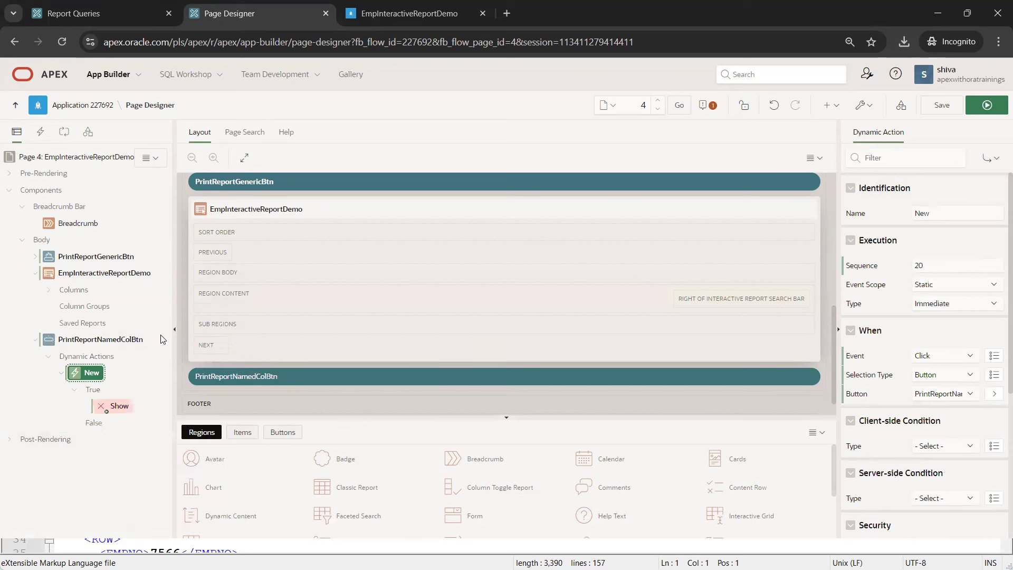
{"action": "left_click", "coordinate": [114, 413]}
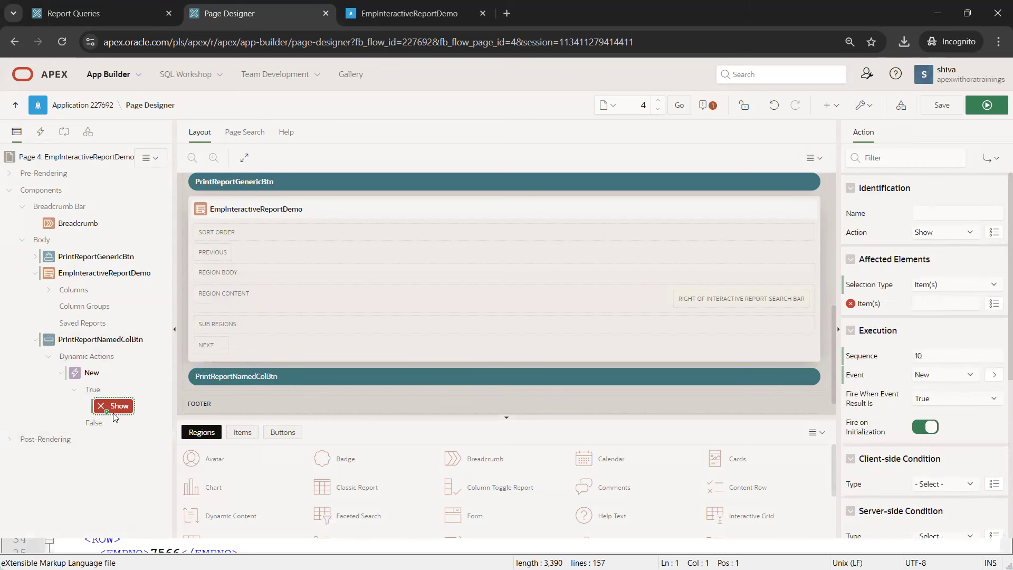
{"action": "left_click", "coordinate": [939, 232]}
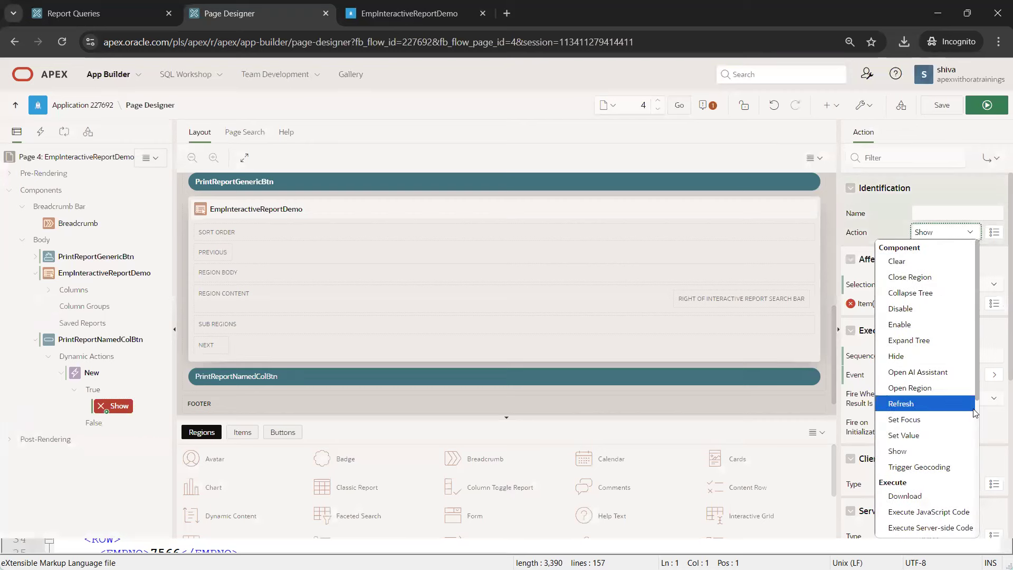
{"action": "scroll", "coordinate": [979, 425], "scroll_direction": "down", "scroll_amount": 2}
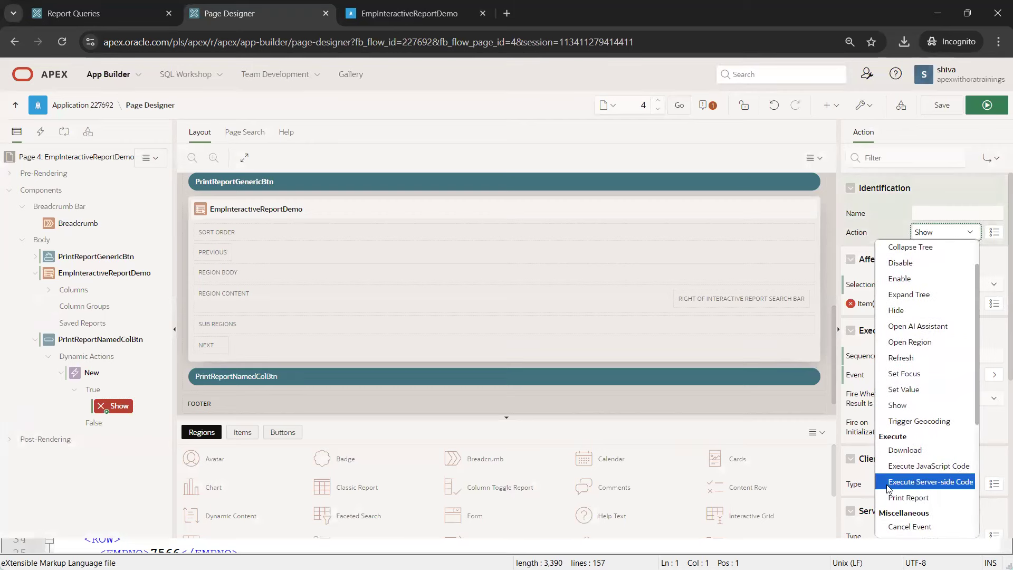
{"action": "left_click", "coordinate": [908, 501]}
{"action": "left_click", "coordinate": [933, 290]}
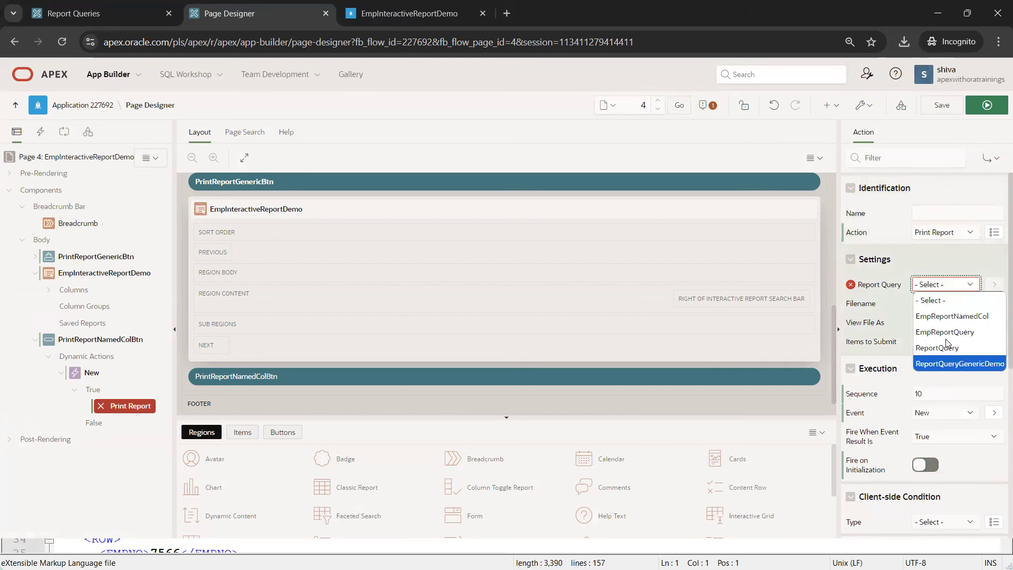
{"action": "left_click", "coordinate": [988, 349]}
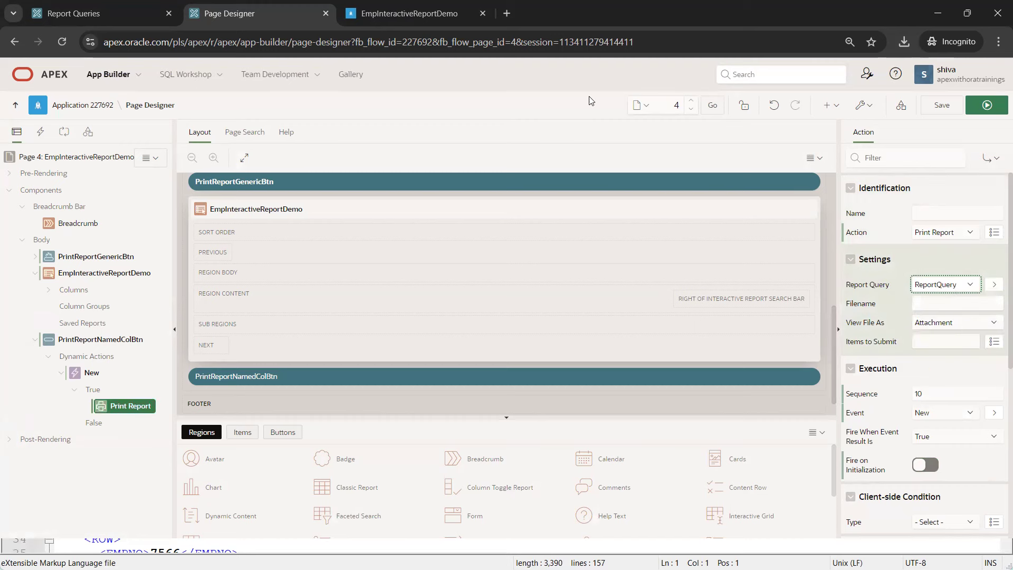
- Check the new query's name in the Report Queries list, return to Page Designer, and save page 4
{"action": "left_click", "coordinate": [100, 13]}
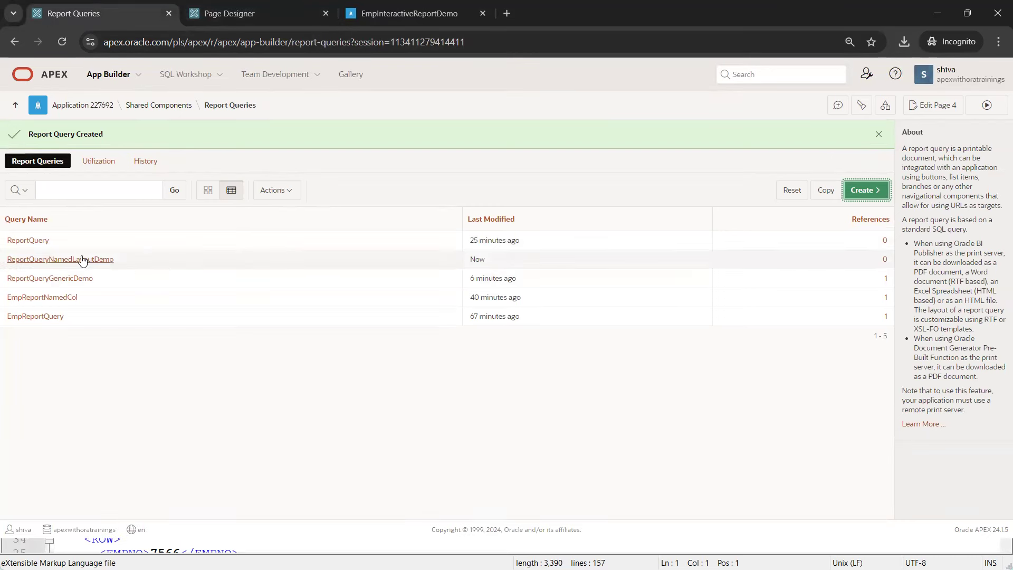
{"action": "left_click", "coordinate": [264, 13]}
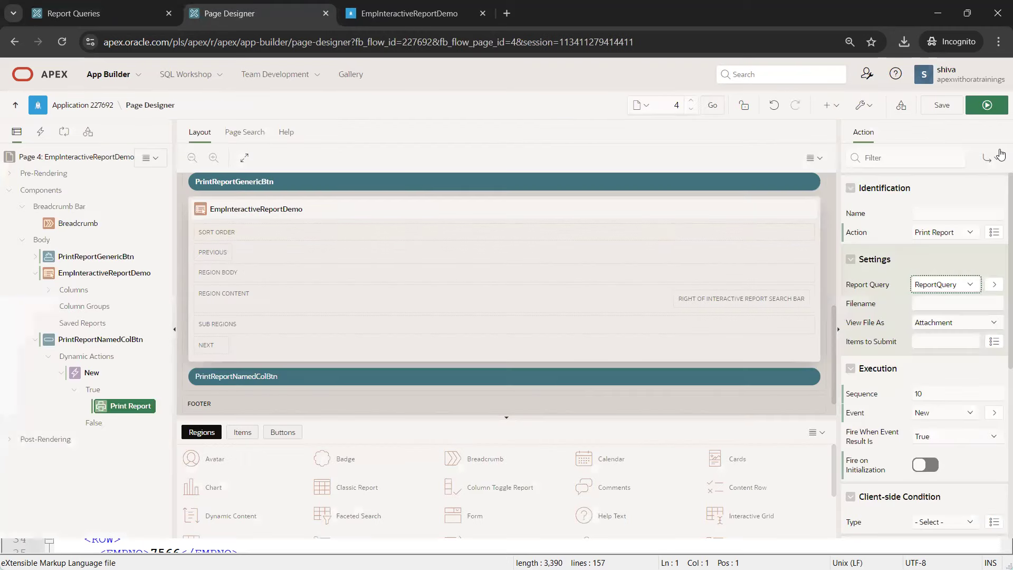
{"action": "left_click", "coordinate": [935, 107]}
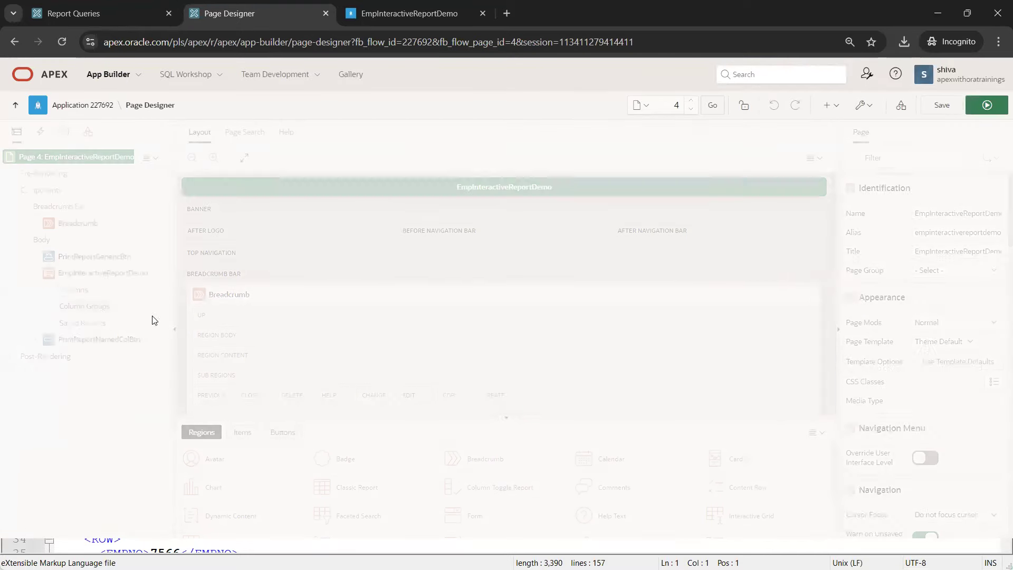
- Change the report query of PrintReportNamedColBtn's Print Report action to ReportQueryNamedLayoutDemo
{"action": "left_click", "coordinate": [36, 256]}
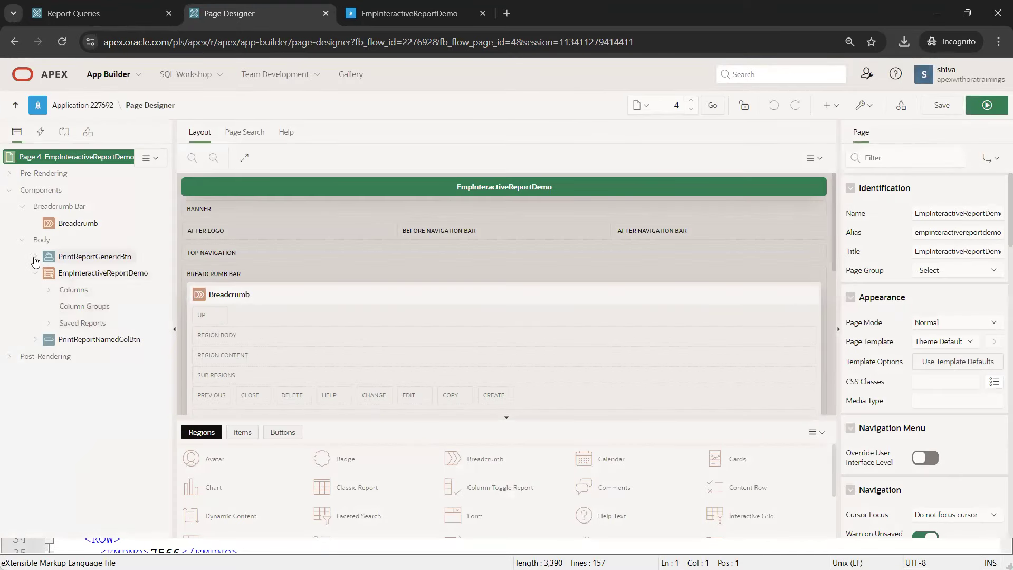
{"action": "left_click", "coordinate": [35, 373]}
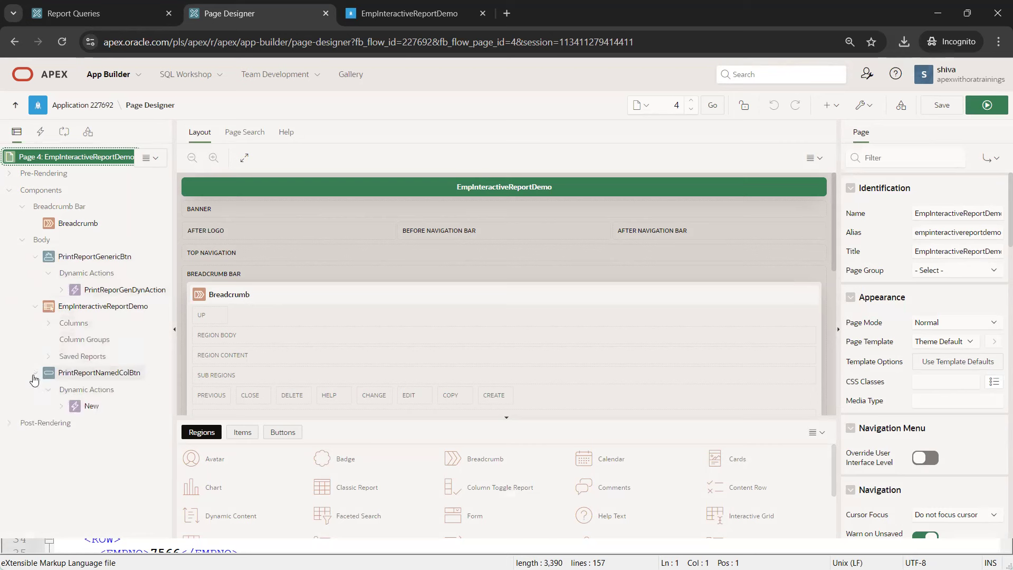
{"action": "left_click", "coordinate": [60, 407]}
{"action": "left_click", "coordinate": [130, 442]}
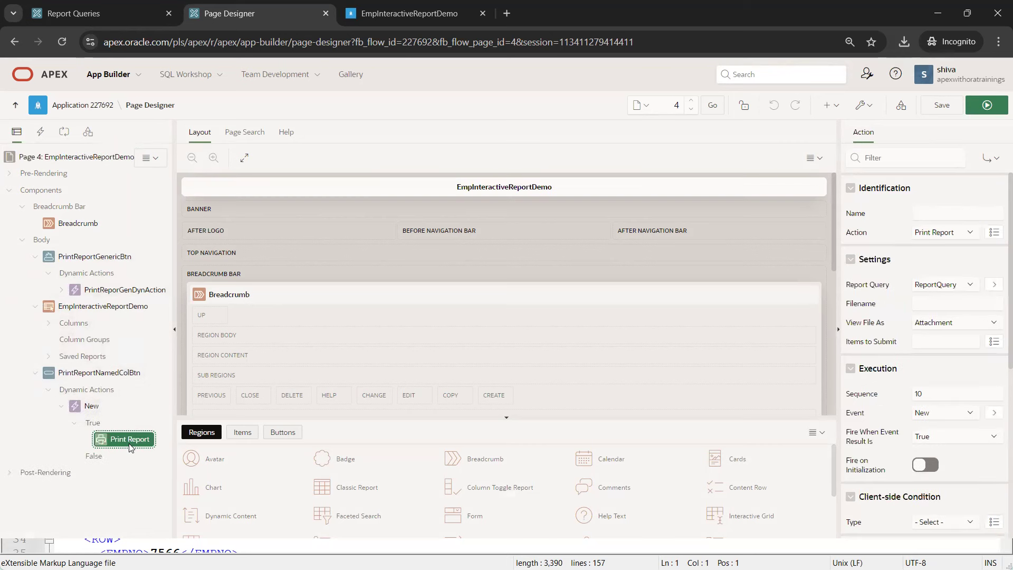
{"action": "left_click", "coordinate": [935, 288]}
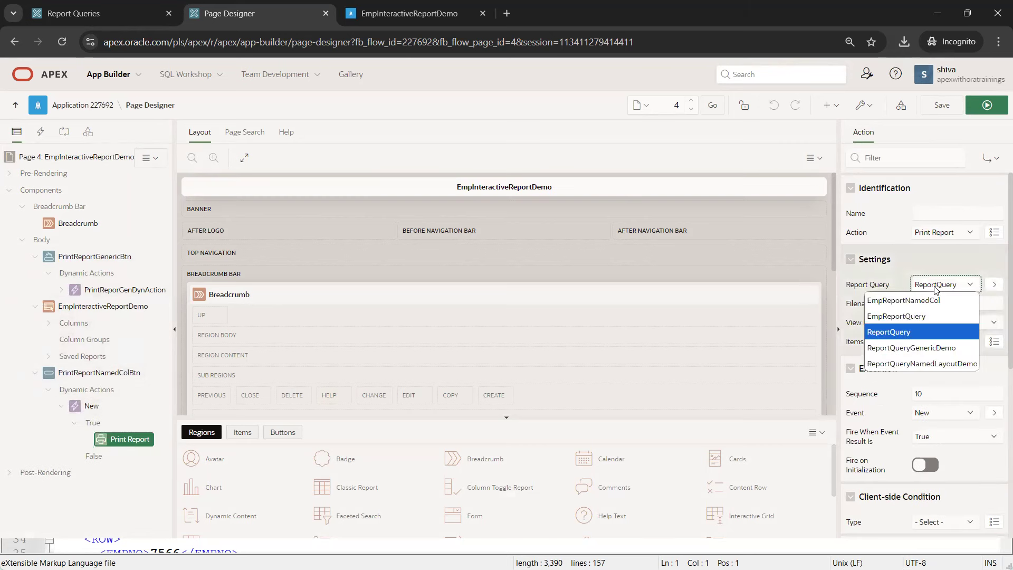
{"action": "left_click", "coordinate": [934, 364]}
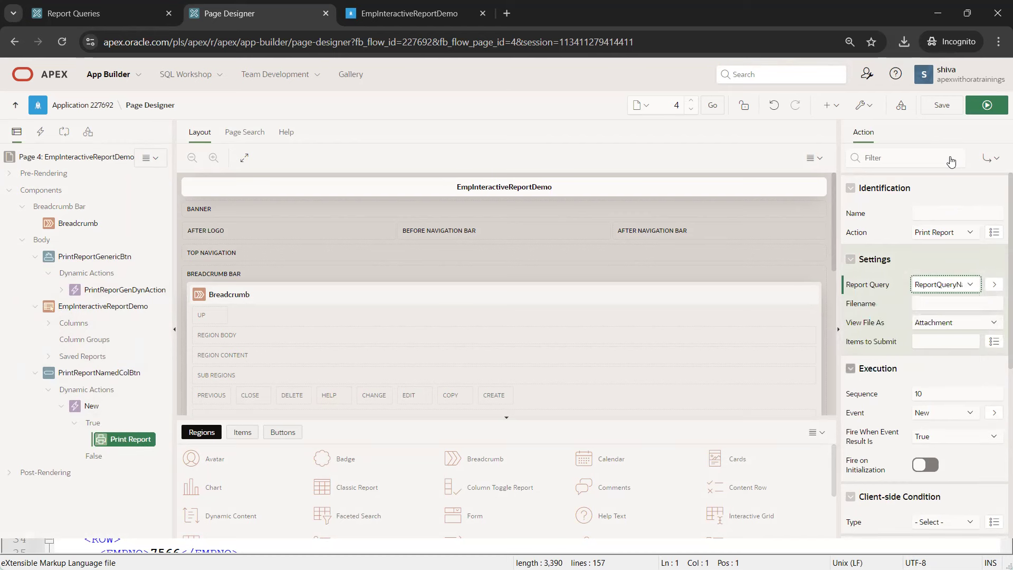
- Save the changes to page 4 and run the page
{"action": "left_click", "coordinate": [938, 109]}
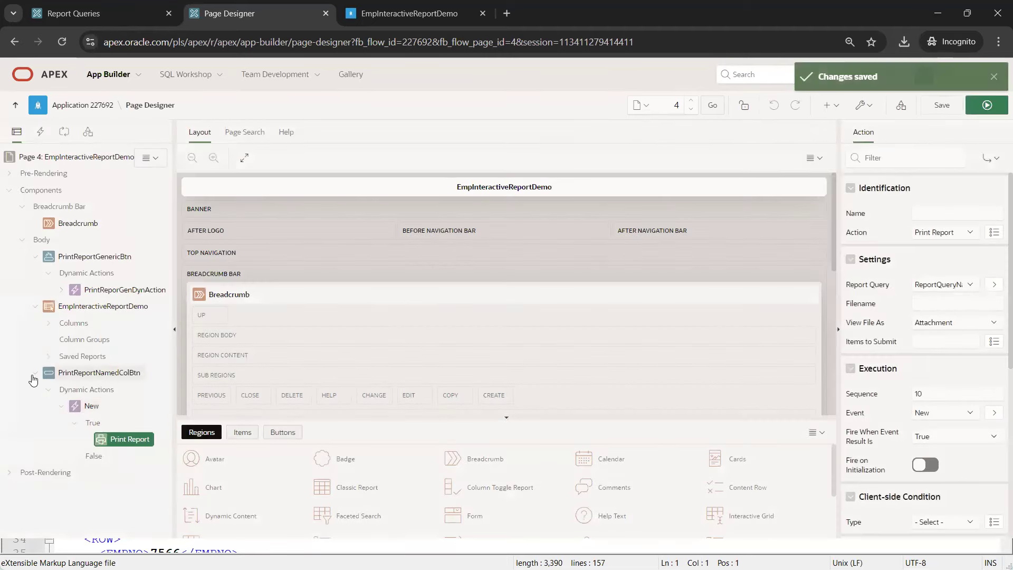
{"action": "double_click", "coordinate": [51, 374]}
{"action": "left_click", "coordinate": [986, 106]}
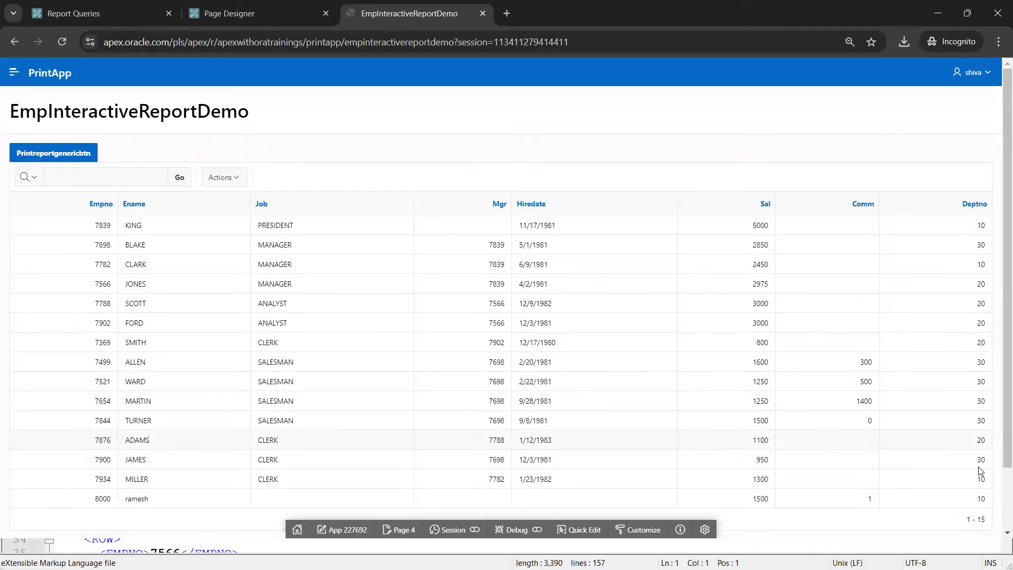
- Print the report with the Printreportnamedcolbtn button below it, save it as reportquerynamedlayoutdemo.pdf on the Desktop, and open the PDF
{"action": "left_click_drag", "start_coordinate": [1005, 408], "coordinate": [1005, 469]}
{"action": "left_click", "coordinate": [63, 480]}
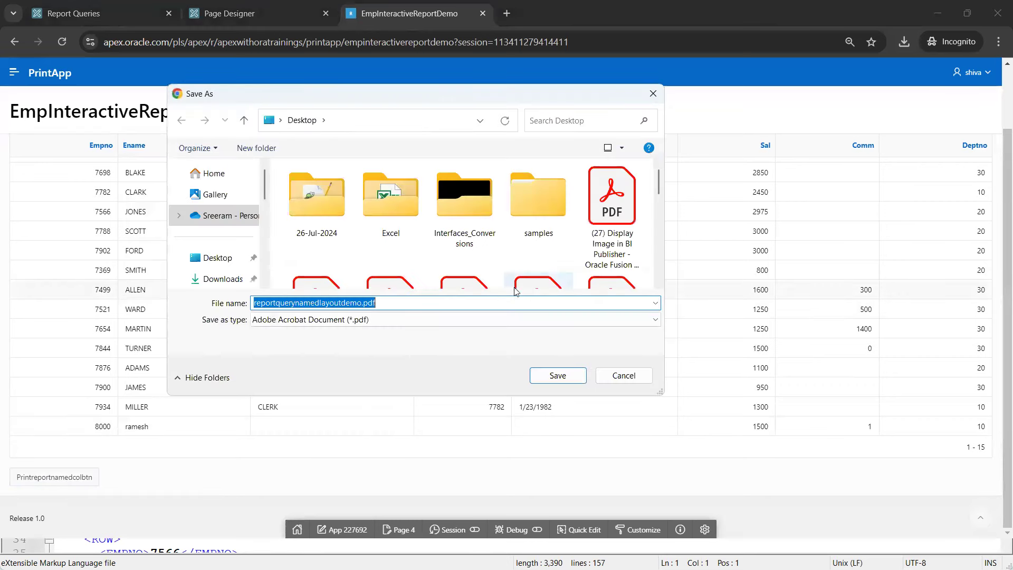
{"action": "left_click", "coordinate": [578, 380]}
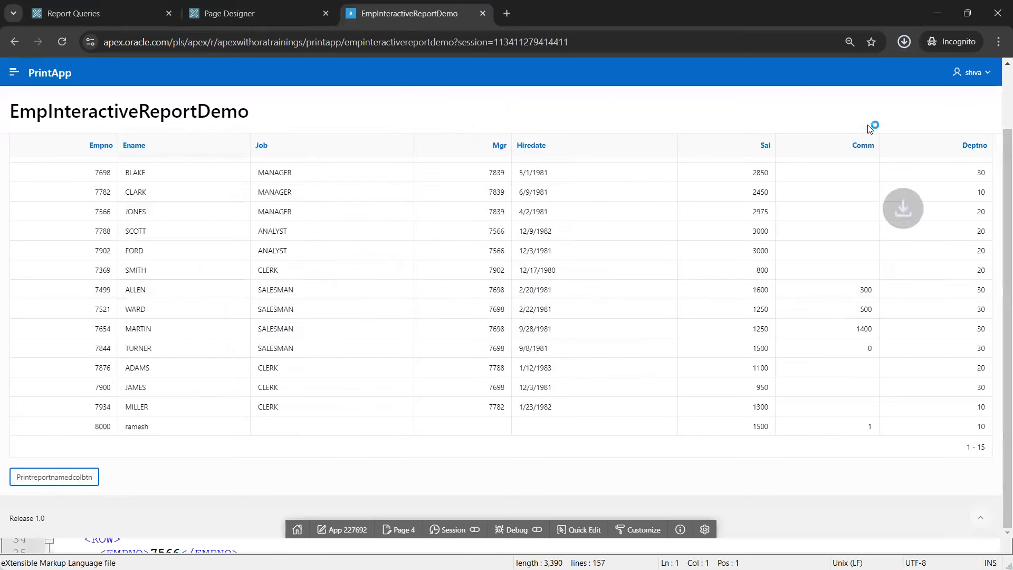
{"action": "left_click", "coordinate": [904, 42]}
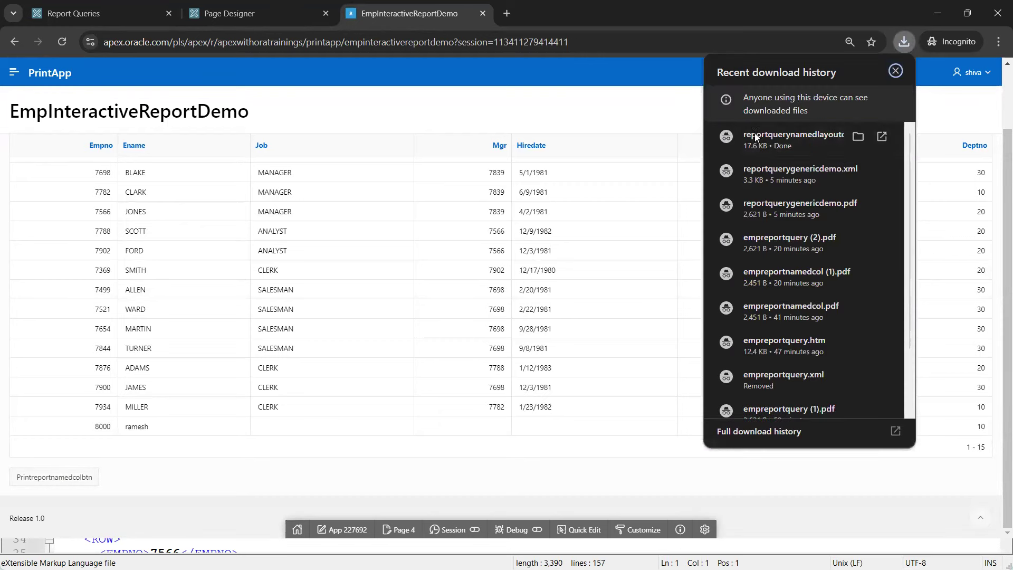
{"action": "left_click", "coordinate": [808, 145]}
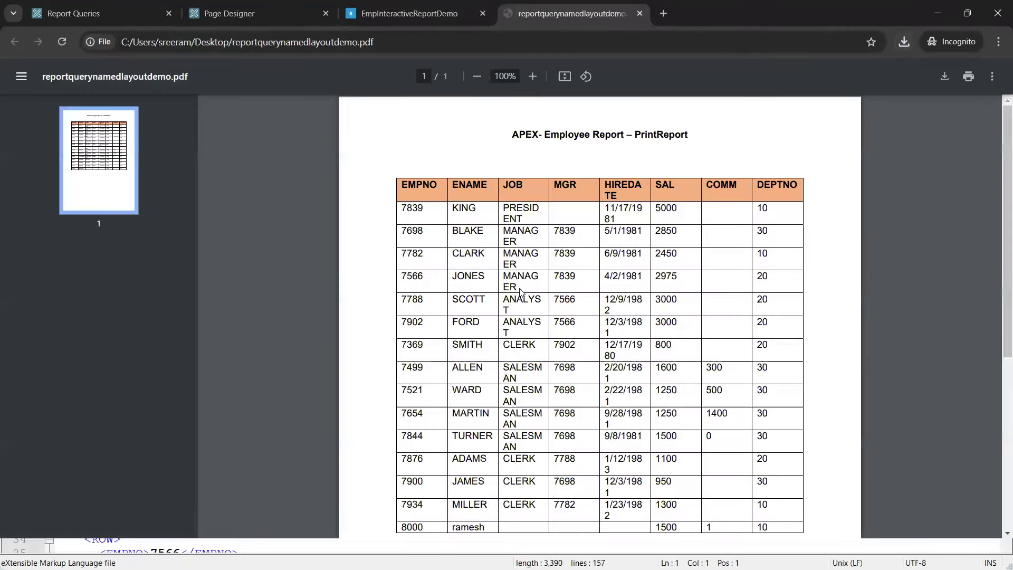